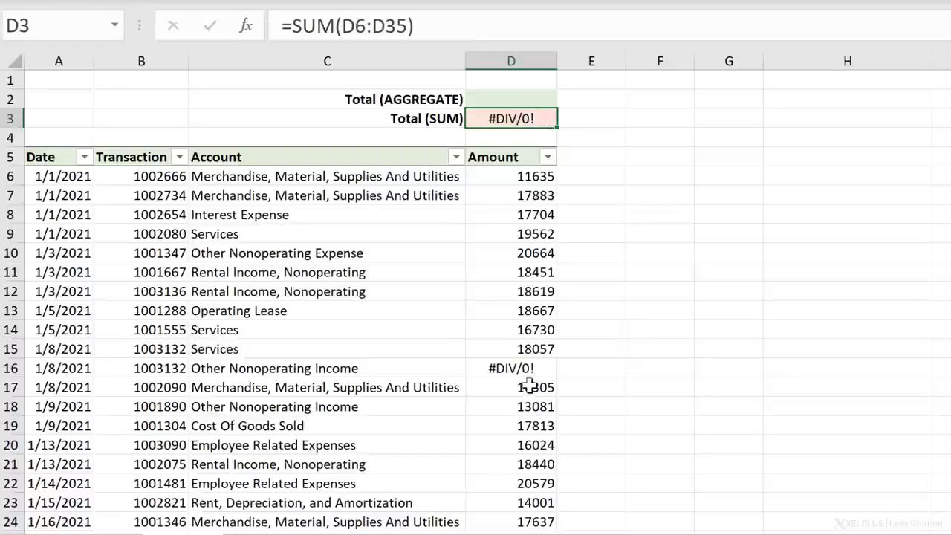
- Enter =AGGREGATE(9,6,D6:D35) in cell D2 to sum the Amount column while ignoring error values
{"action": "left_click", "coordinate": [501, 97]}
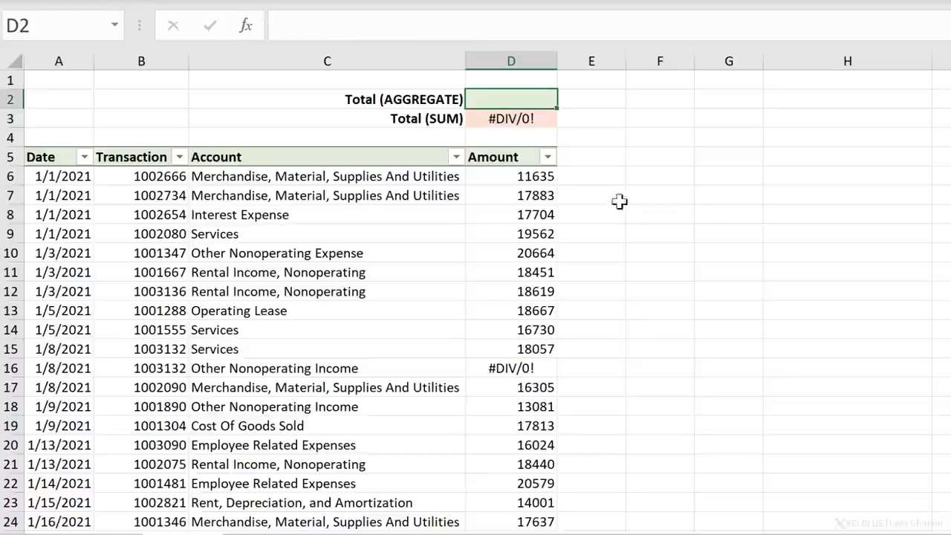
{"action": "type", "text": "=agg"}
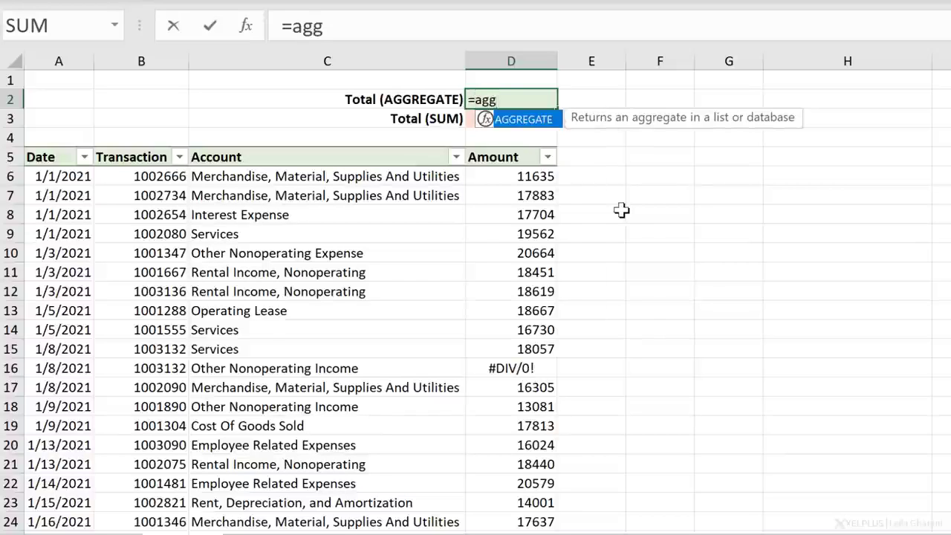
{"action": "key", "text": "Tab"}
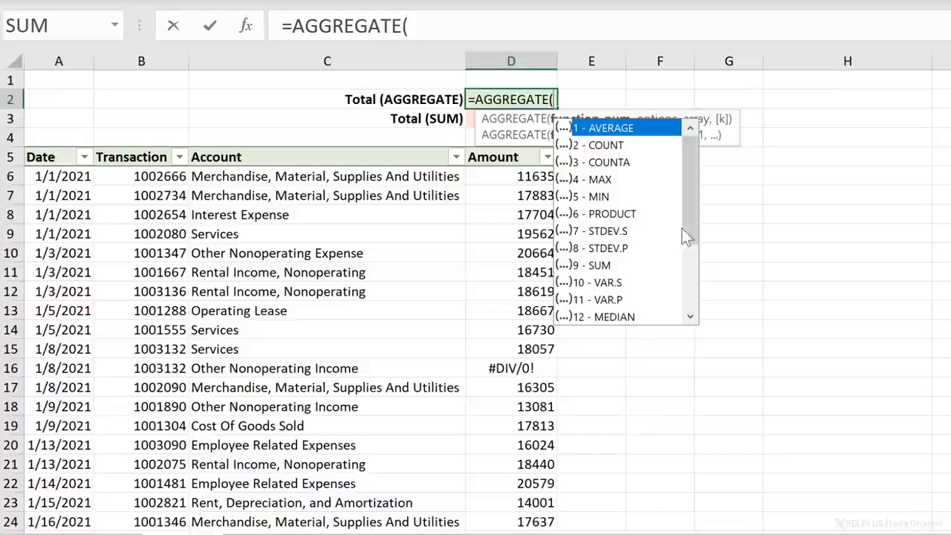
{"action": "left_click_drag", "start_coordinate": [684, 229], "coordinate": [689, 297]}
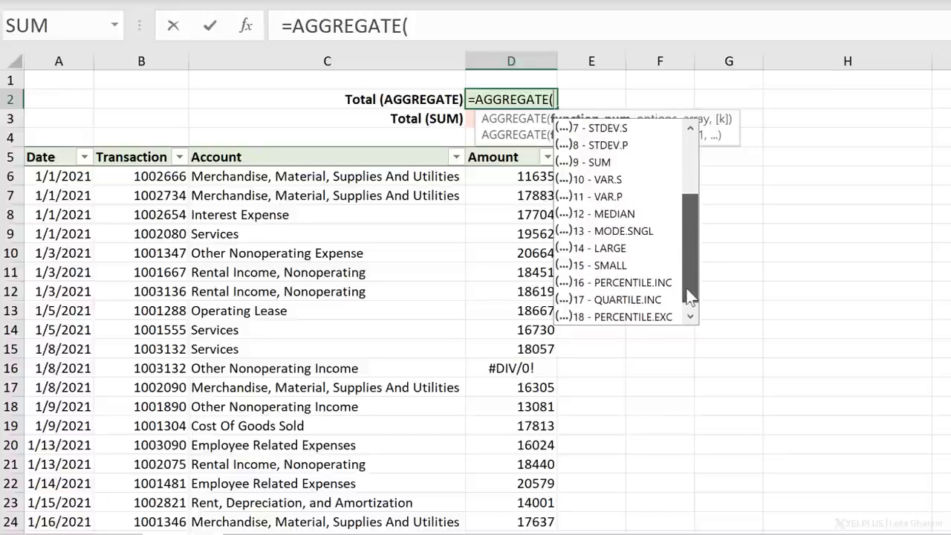
{"action": "double_click", "coordinate": [599, 163]}
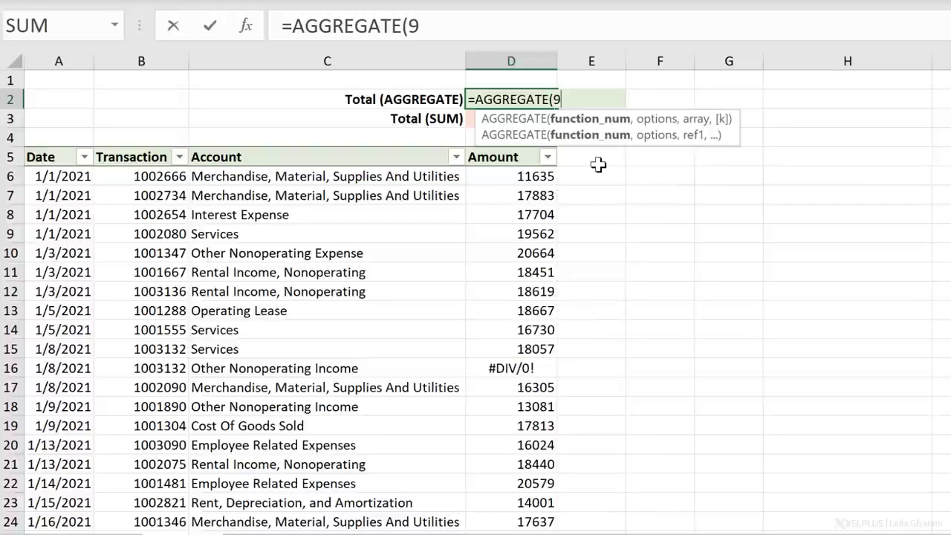
{"action": "type", "text": ","}
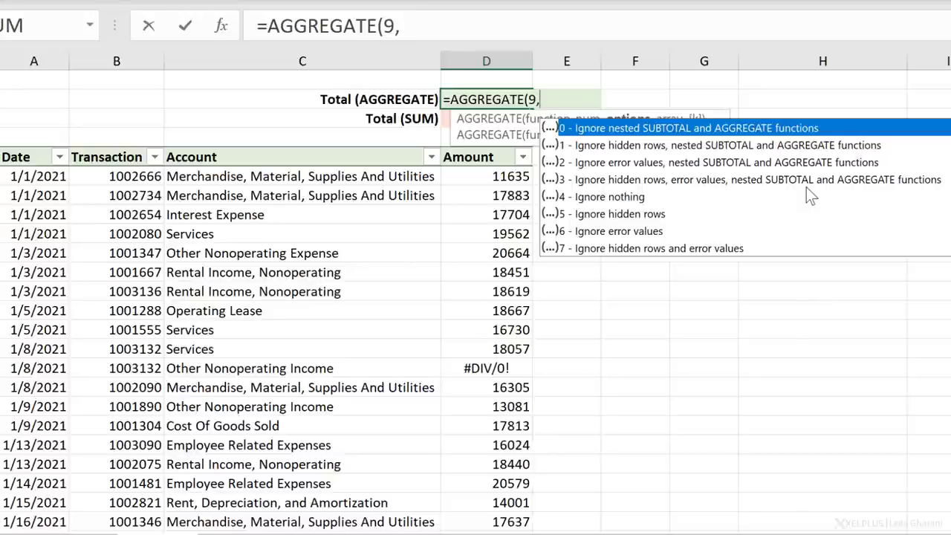
{"action": "double_click", "coordinate": [652, 231]}
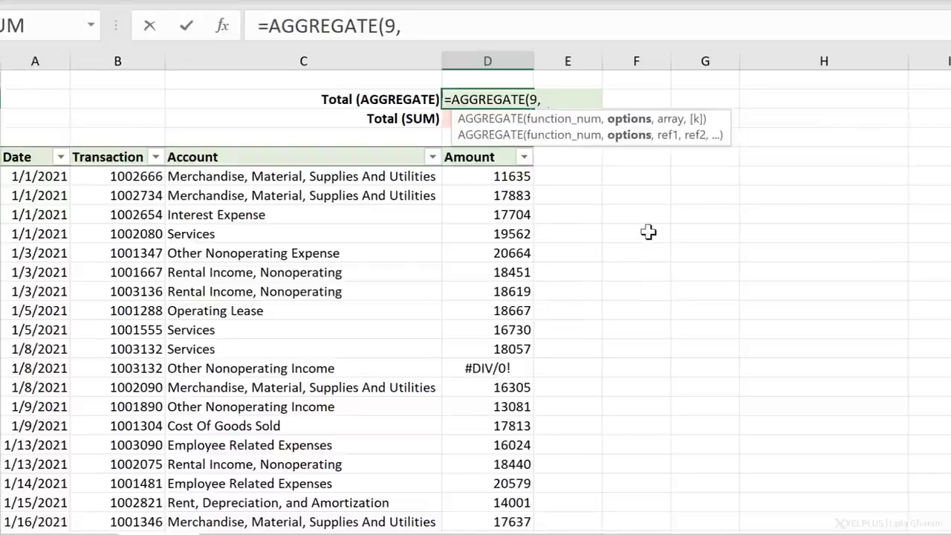
{"action": "type", "text": ","}
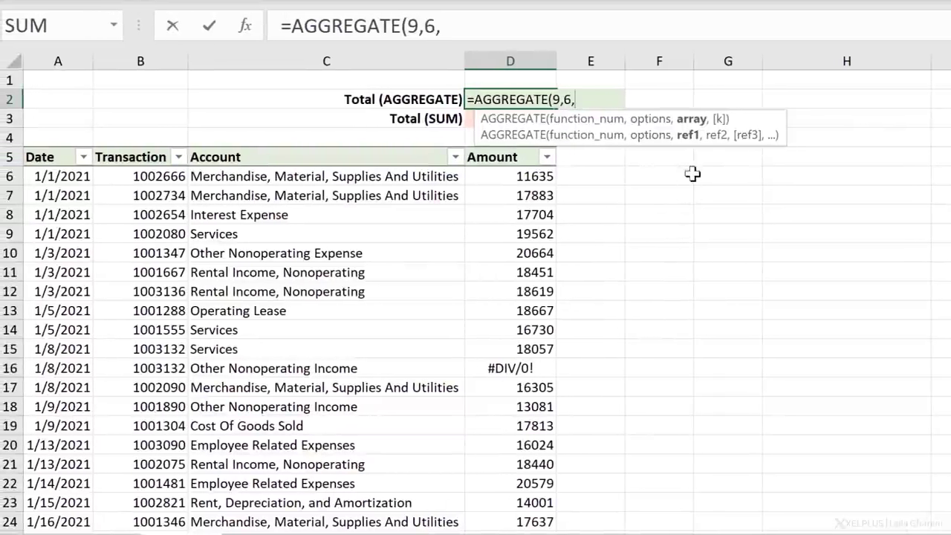
{"action": "left_click", "coordinate": [517, 176]}
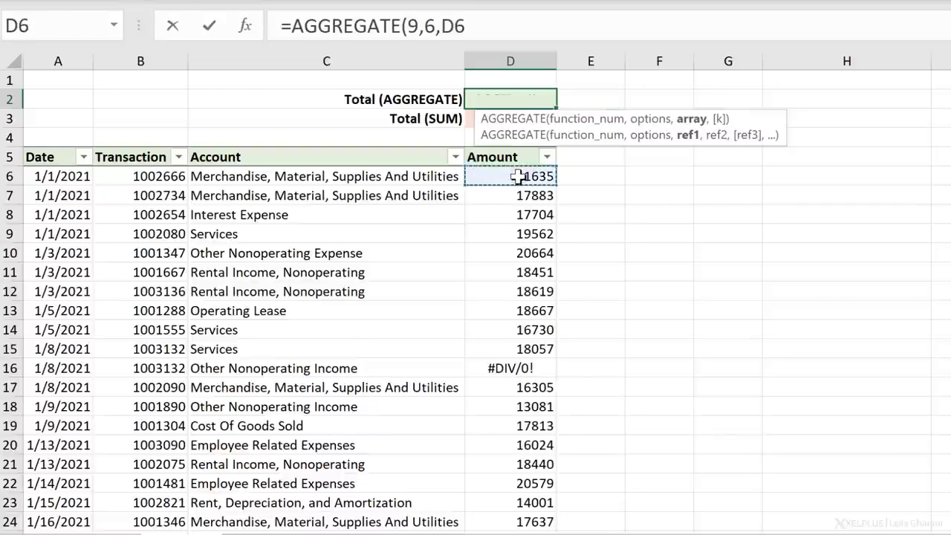
{"action": "key", "text": "ctrl+shift+Down"}
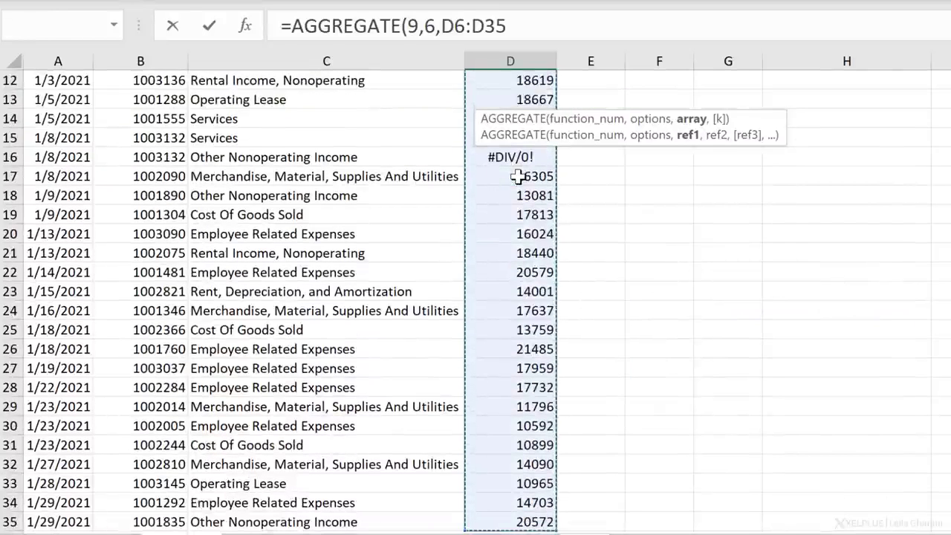
{"action": "type", "text": ")"}
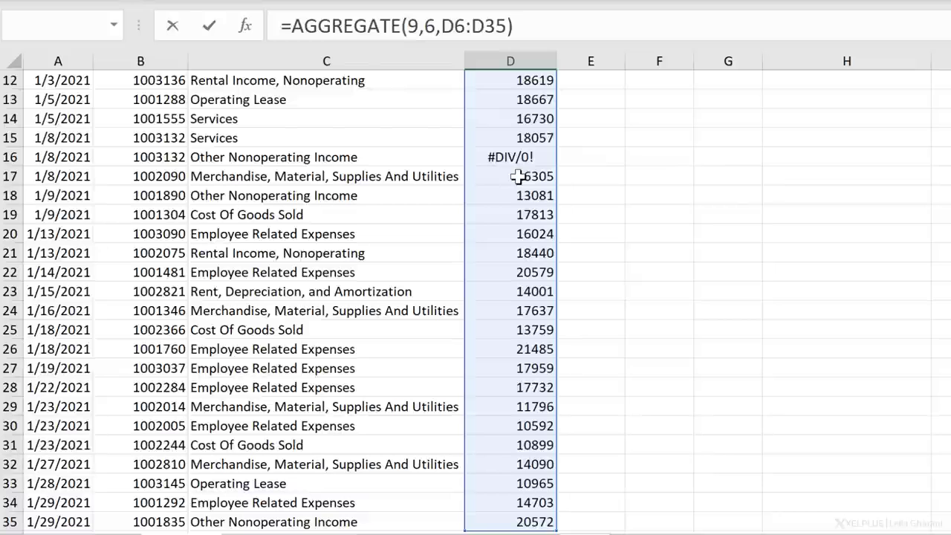
{"action": "key", "text": "Escape"}
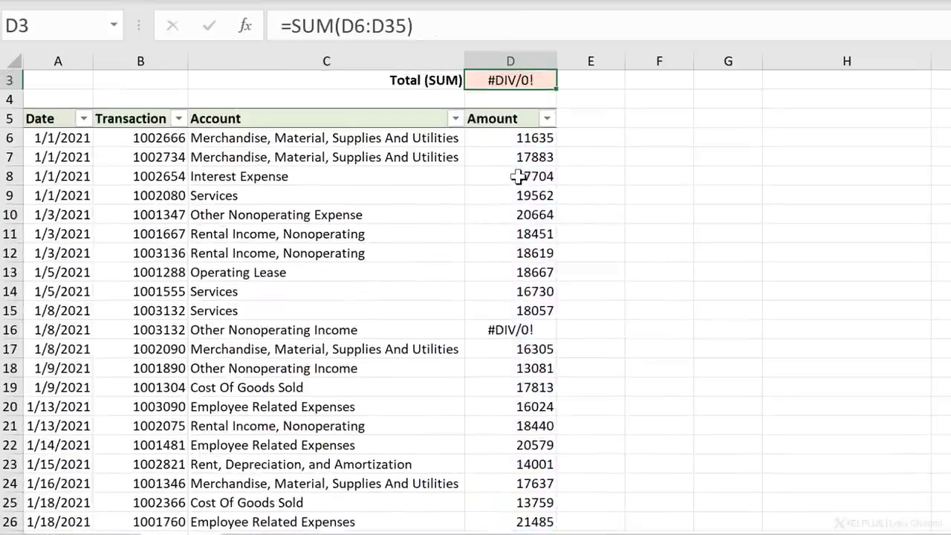
- Format the Total (AGGREGATE) value in D2 with a thousands separator and no decimal places
{"action": "scroll", "coordinate": [518, 176], "scroll_direction": "up", "scroll_amount": 1}
{"action": "left_click", "coordinate": [529, 97]}
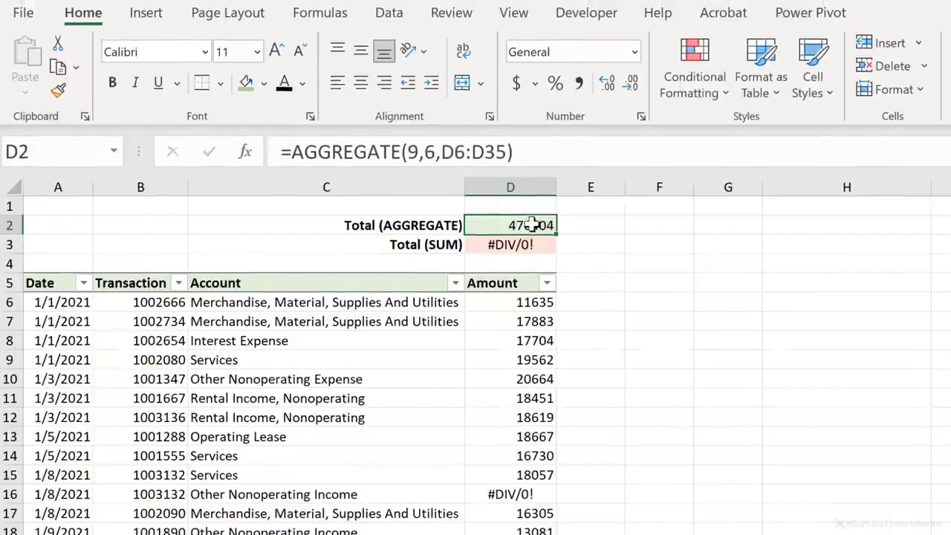
{"action": "left_click", "coordinate": [578, 83]}
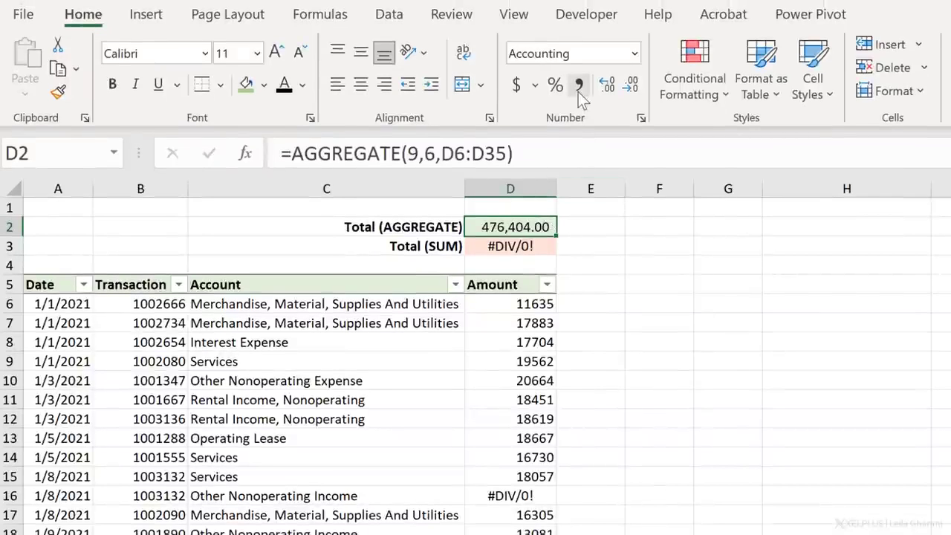
{"action": "left_click", "coordinate": [624, 90]}
{"action": "left_click", "coordinate": [625, 89]}
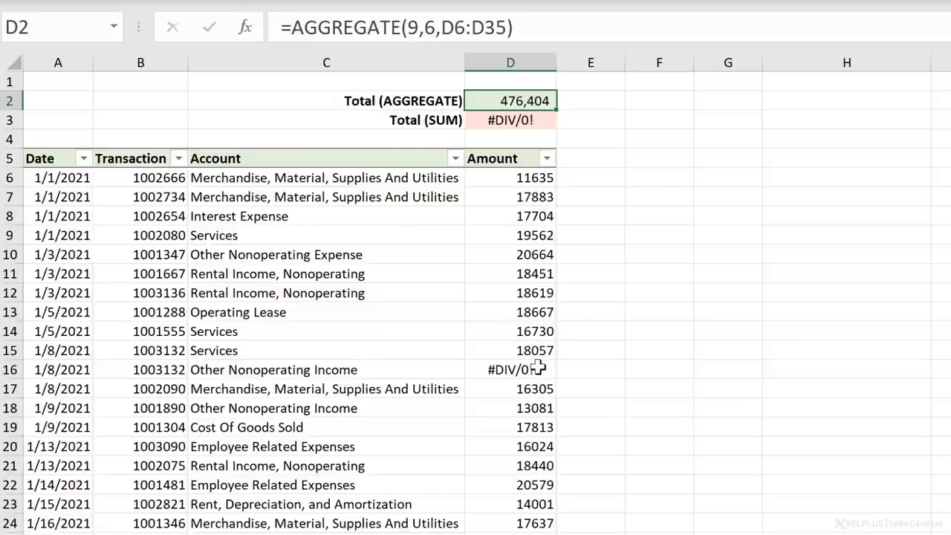
- Filter the Account column to show only Employee Related Expenses
{"action": "left_click", "coordinate": [457, 160]}
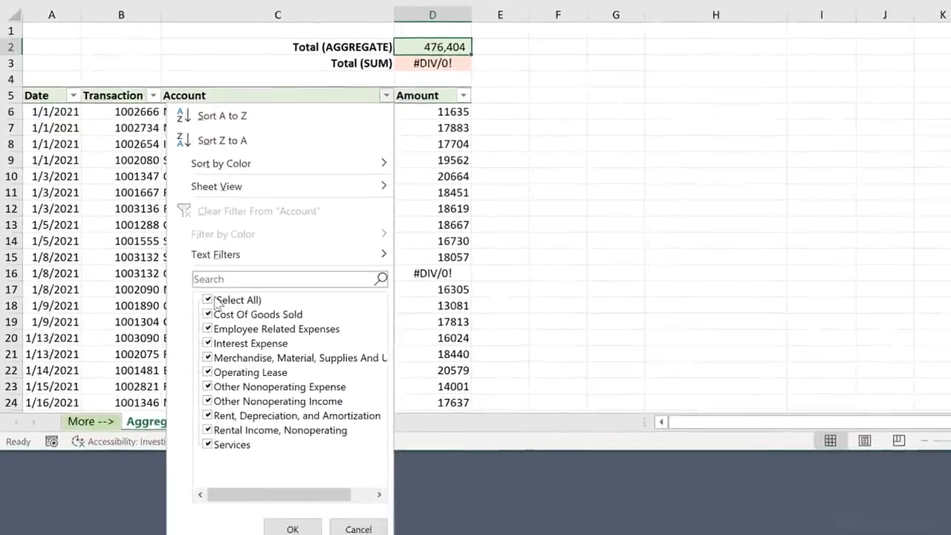
{"action": "left_click", "coordinate": [215, 301]}
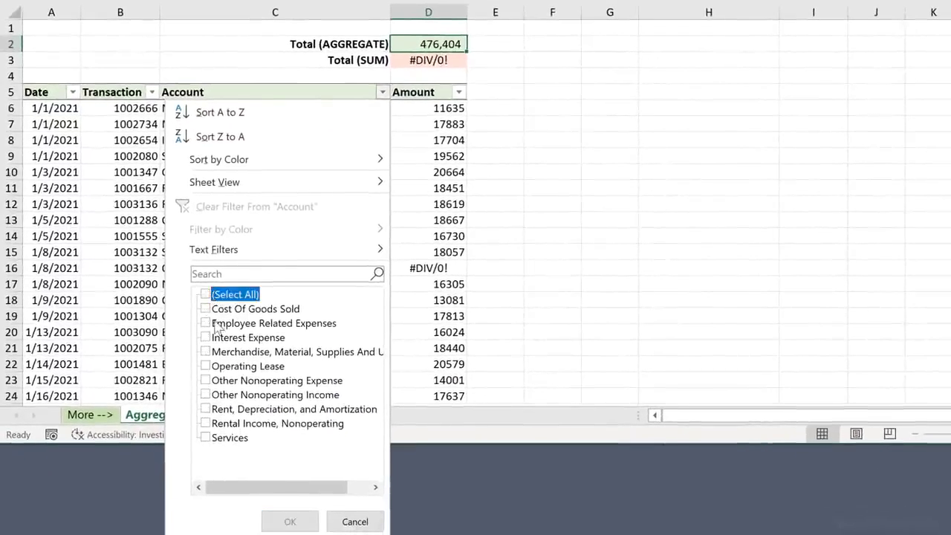
{"action": "left_click", "coordinate": [214, 329]}
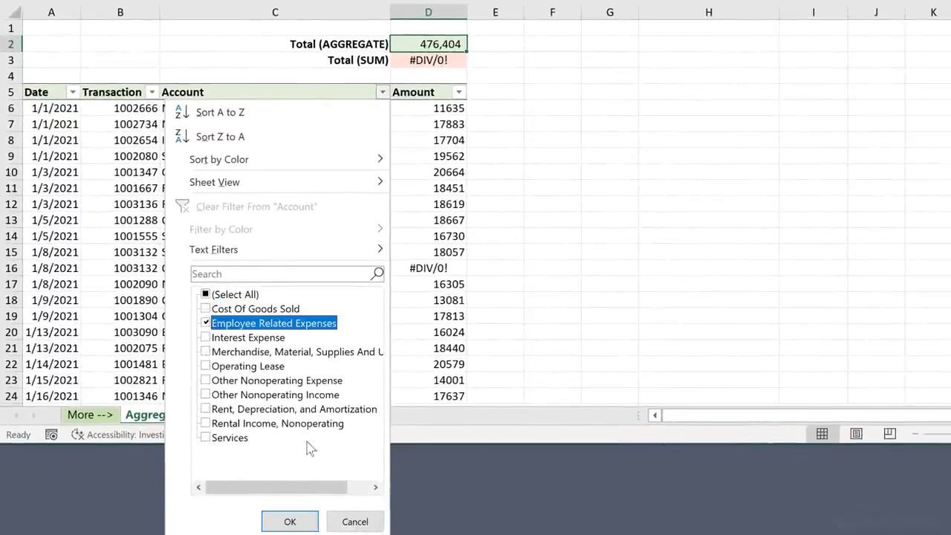
{"action": "left_click", "coordinate": [297, 521]}
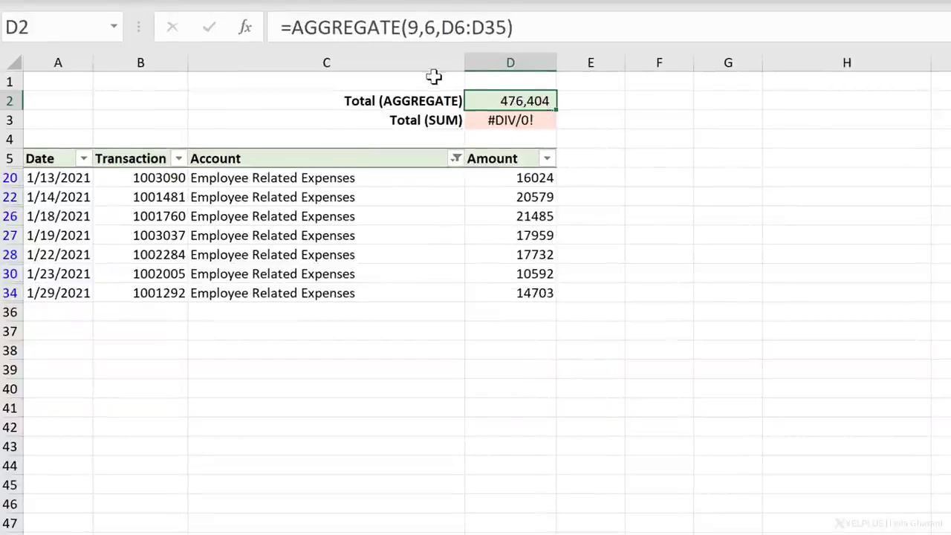
- Change the options argument of the AGGREGATE formula in D2 to 3, ignoring hidden rows, error values and nested SUBTOTAL and AGGREGATE functions
{"action": "left_click", "coordinate": [435, 33]}
{"action": "left_click", "coordinate": [434, 34]}
{"action": "key", "text": "BackSpace"}
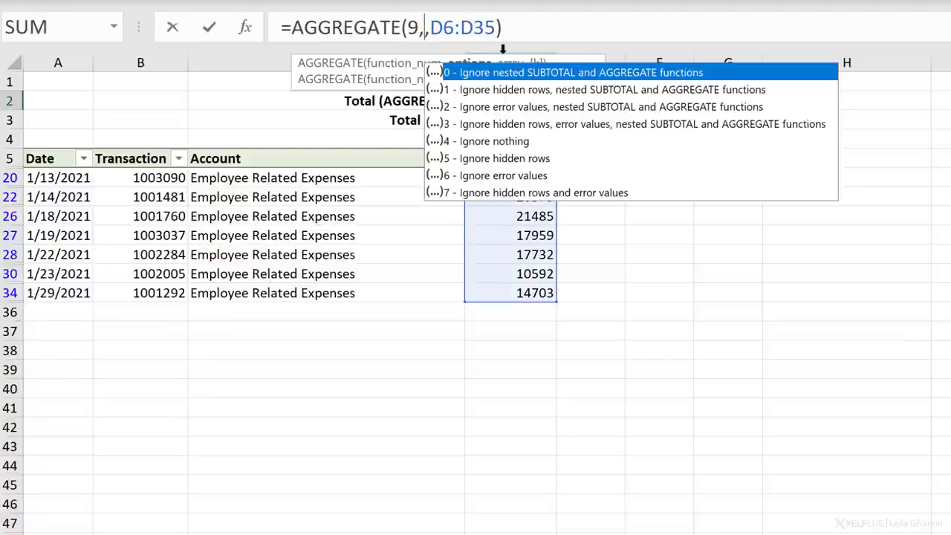
{"action": "double_click", "coordinate": [506, 125]}
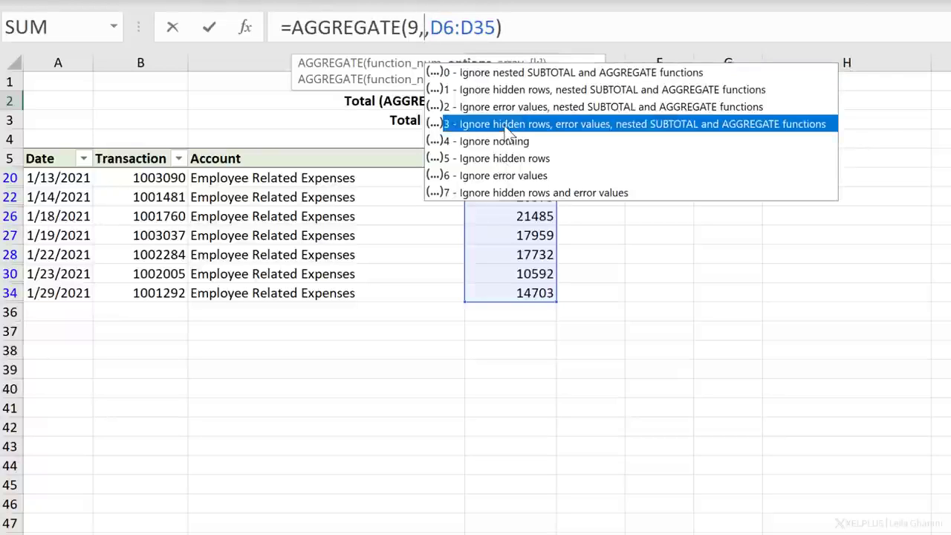
{"action": "key", "text": "Return"}
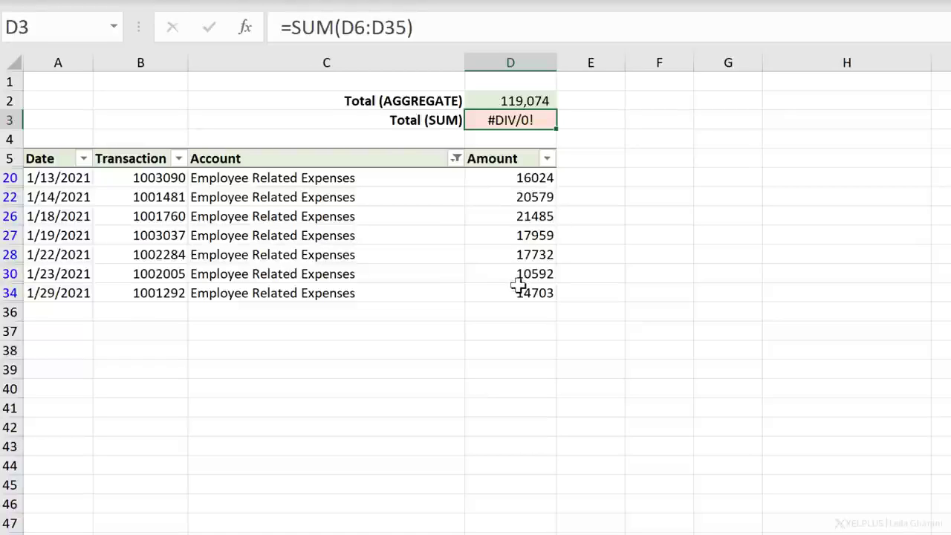
- Switch the Account filter to show only Other Nonoperating Income and select its two numeric amounts
{"action": "left_click", "coordinate": [455, 158]}
{"action": "left_click", "coordinate": [243, 436]}
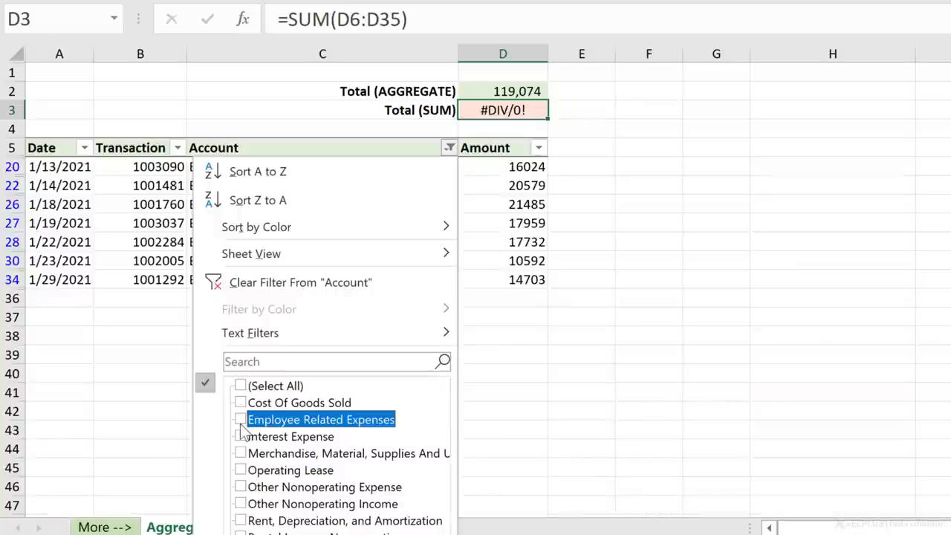
{"action": "left_click", "coordinate": [240, 504]}
{"action": "key", "text": "Return"}
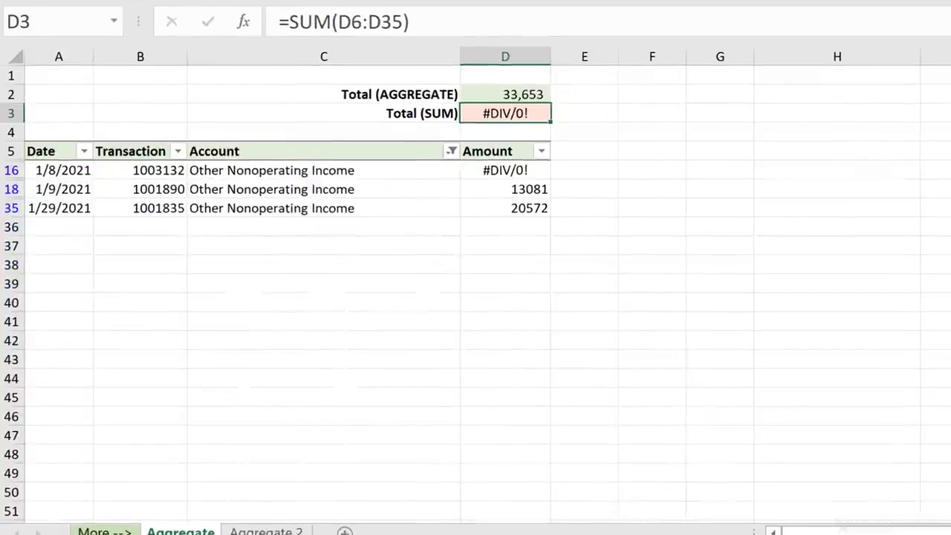
{"action": "left_click_drag", "start_coordinate": [543, 197], "coordinate": [506, 219]}
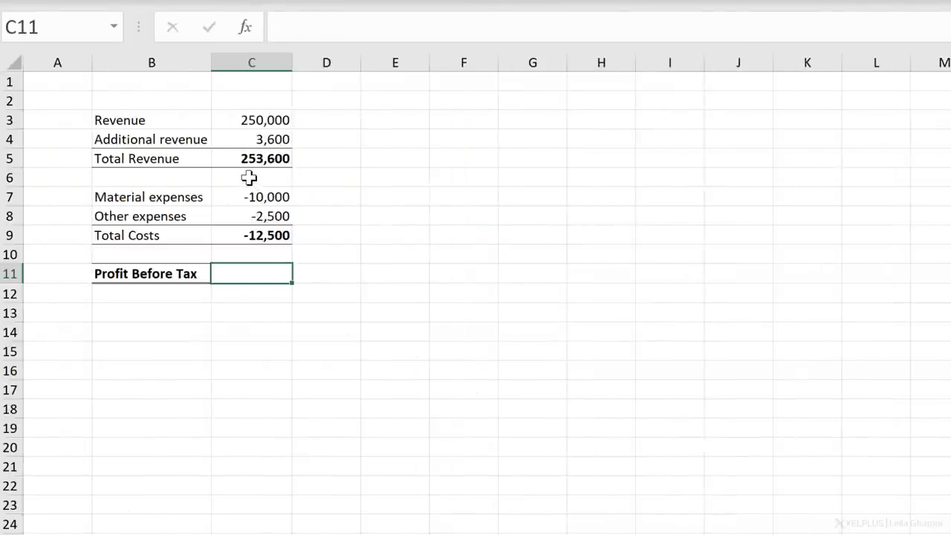
- Examine the AGGREGATE formulas behind Total Revenue in C5 and Total Costs in C9
{"action": "left_click", "coordinate": [249, 160]}
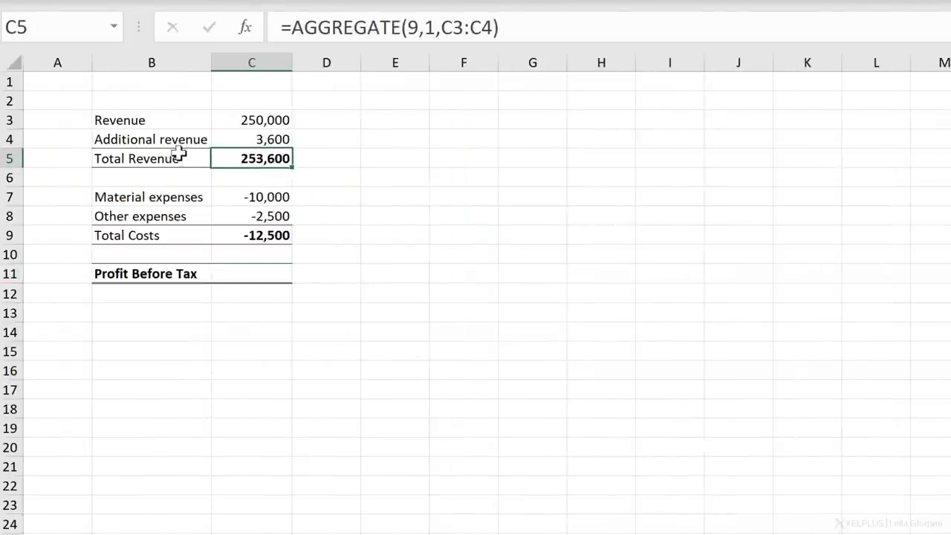
{"action": "left_click", "coordinate": [524, 22]}
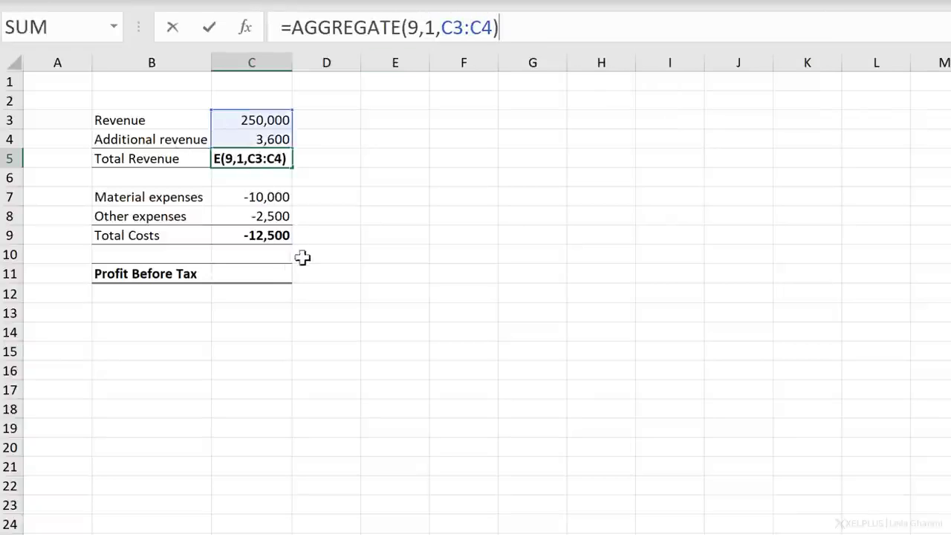
{"action": "key", "text": "Return"}
{"action": "left_click", "coordinate": [253, 236]}
{"action": "left_click", "coordinate": [510, 26]}
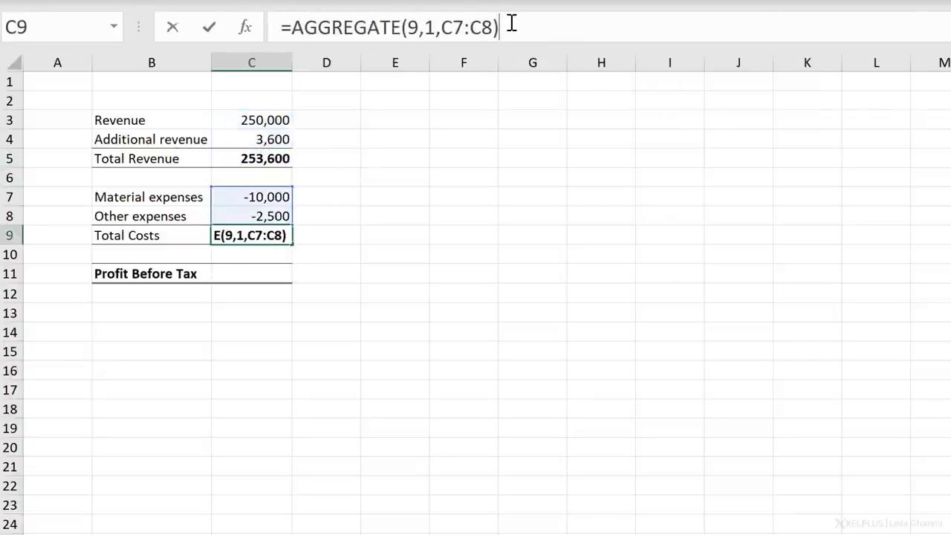
{"action": "key", "text": "Return"}
- Enter =AGGREGATE(9,0,C3:C9) in C11 to calculate Profit Before Tax while ignoring nested SUBTOTAL and AGGREGATE functions
{"action": "left_click", "coordinate": [255, 275]}
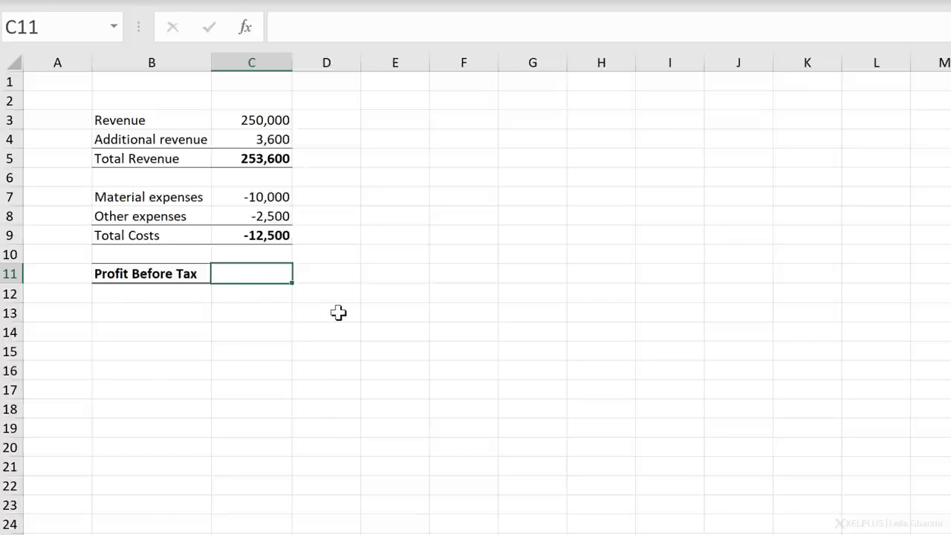
{"action": "type", "text": "=agg"}
{"action": "key", "text": "Tab"}
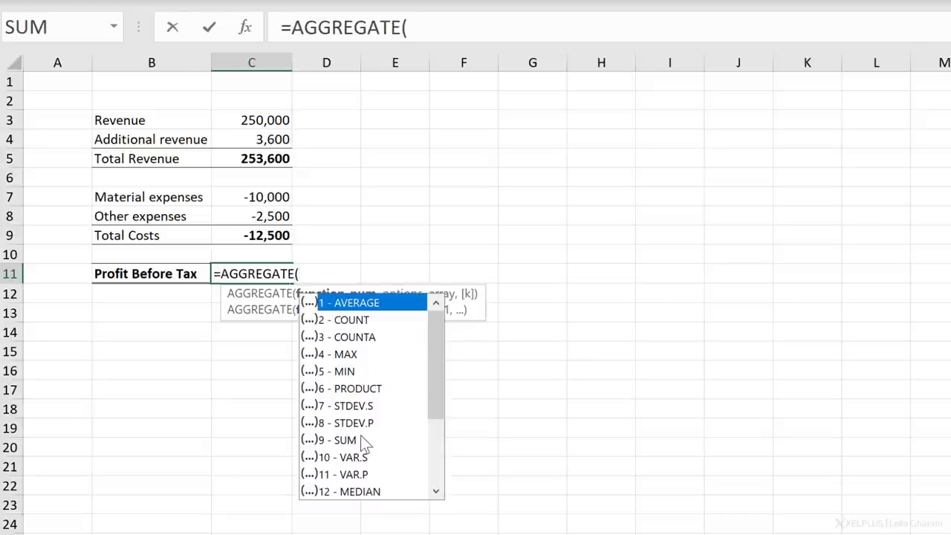
{"action": "key", "text": "Escape"}
{"action": "type", "text": "9,"}
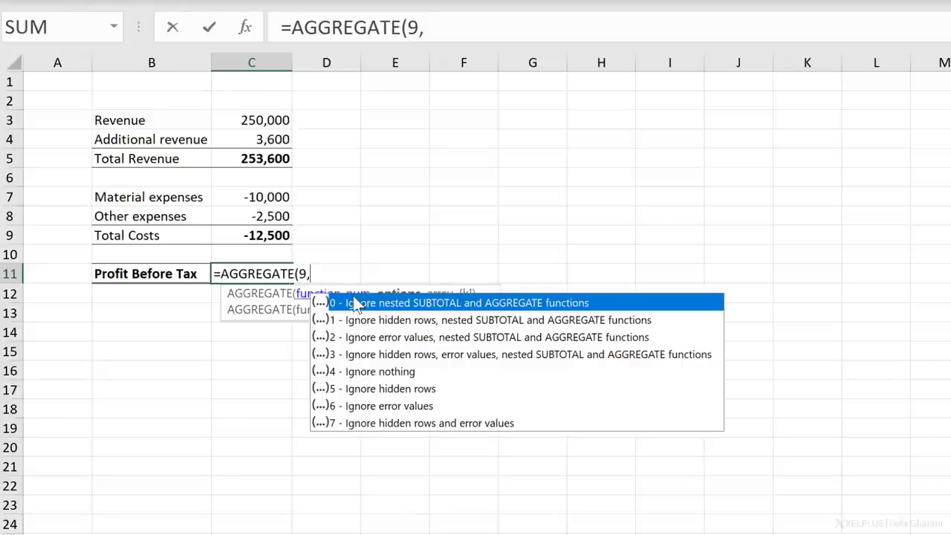
{"action": "double_click", "coordinate": [440, 301]}
{"action": "type", "text": ","}
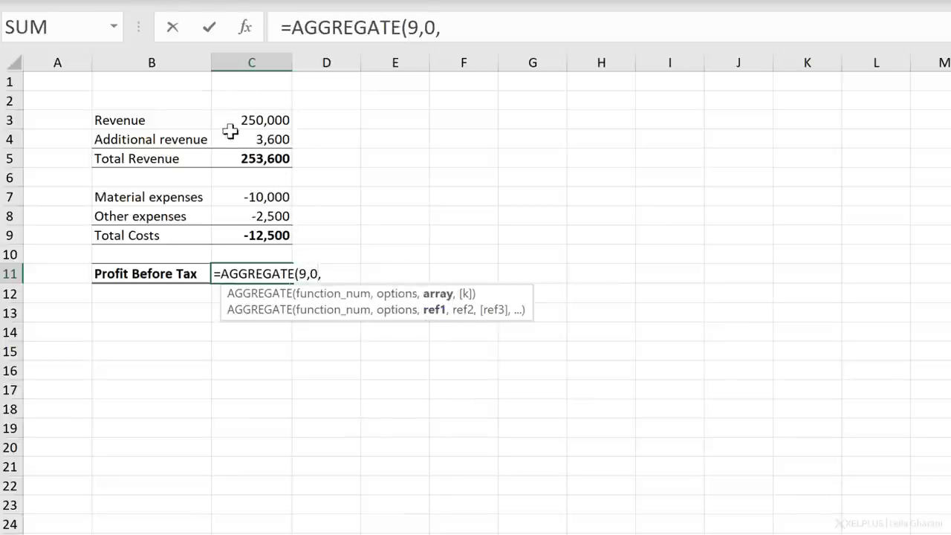
{"action": "left_click_drag", "start_coordinate": [221, 121], "coordinate": [255, 242]}
{"action": "type", "text": ")"}
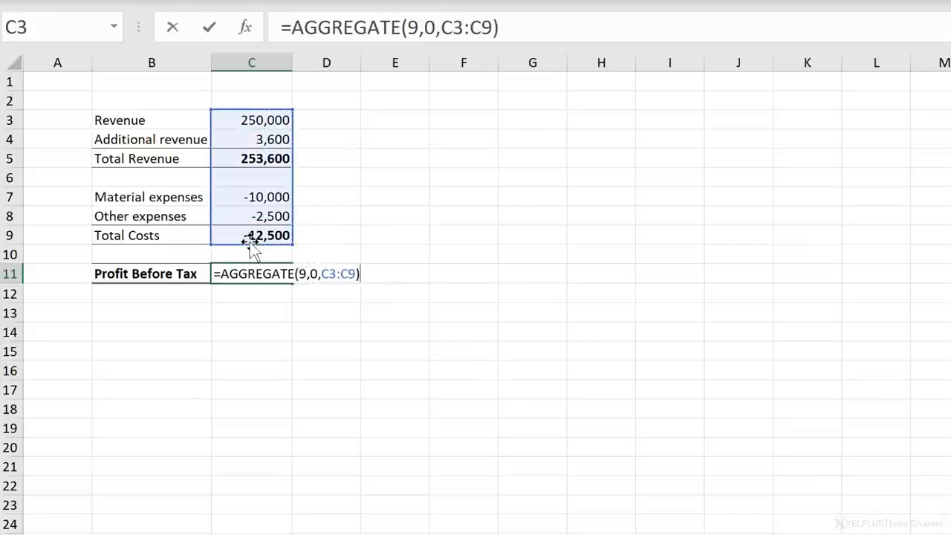
{"action": "key", "text": "Return"}
{"action": "key", "text": "Up"}
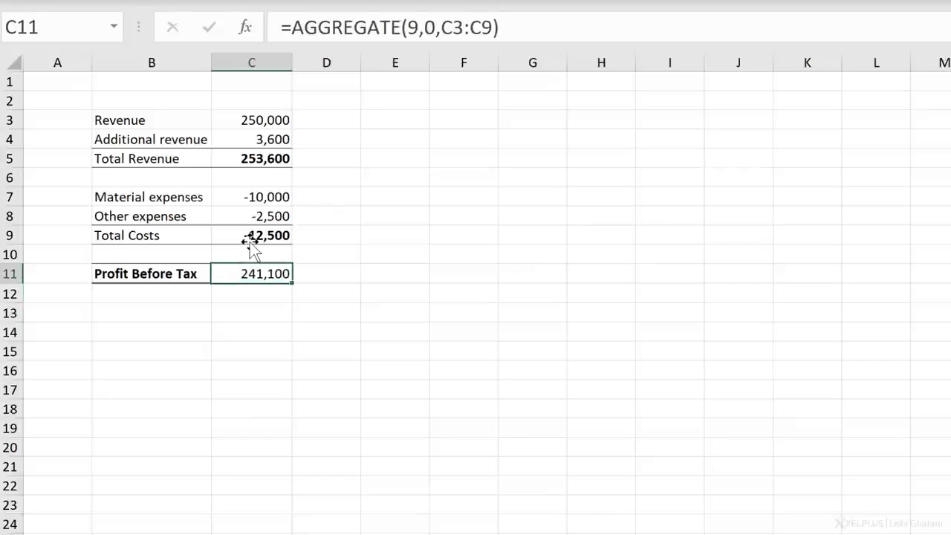
- Select the revenue cells C3:C4 and the expense cells C7:C8 together to check their sum
{"action": "left_click_drag", "start_coordinate": [234, 121], "coordinate": [239, 141]}
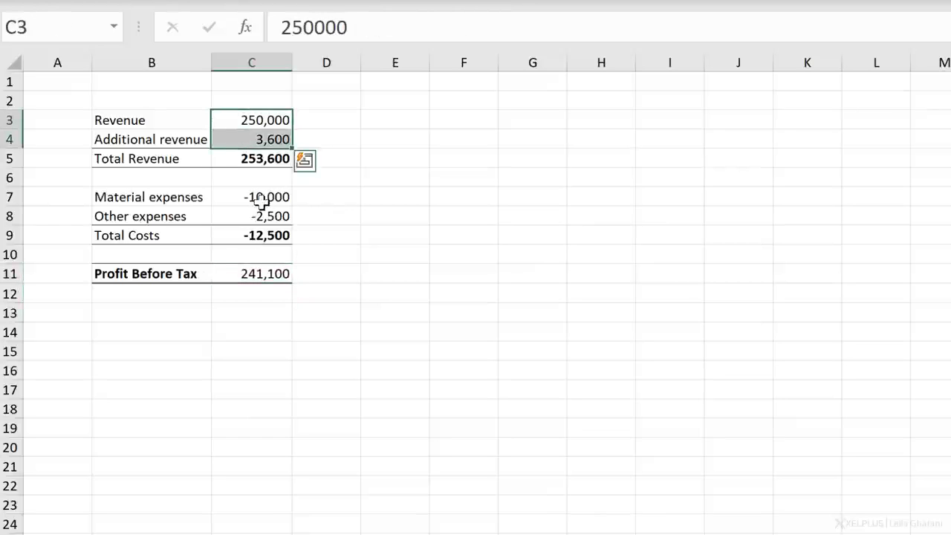
{"action": "left_click", "coordinate": [264, 201], "text": "ctrl"}
{"action": "left_click_drag", "start_coordinate": [262, 207], "coordinate": [261, 218]}
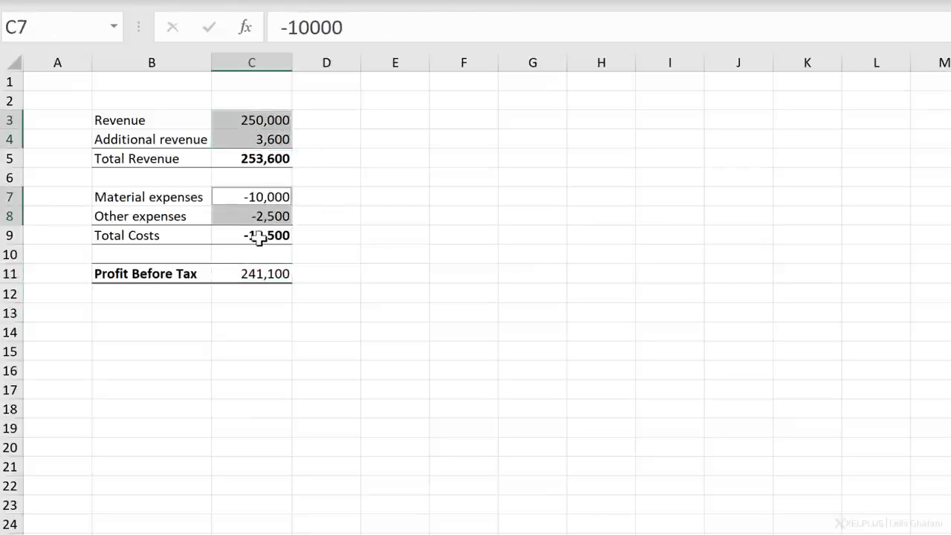
- Change the AGGREGATE option in C11 to 3 to ignore hidden rows, error values and nested SUBTOTAL and AGGREGATE functions
{"action": "left_click", "coordinate": [258, 236]}
{"action": "left_click", "coordinate": [280, 156]}
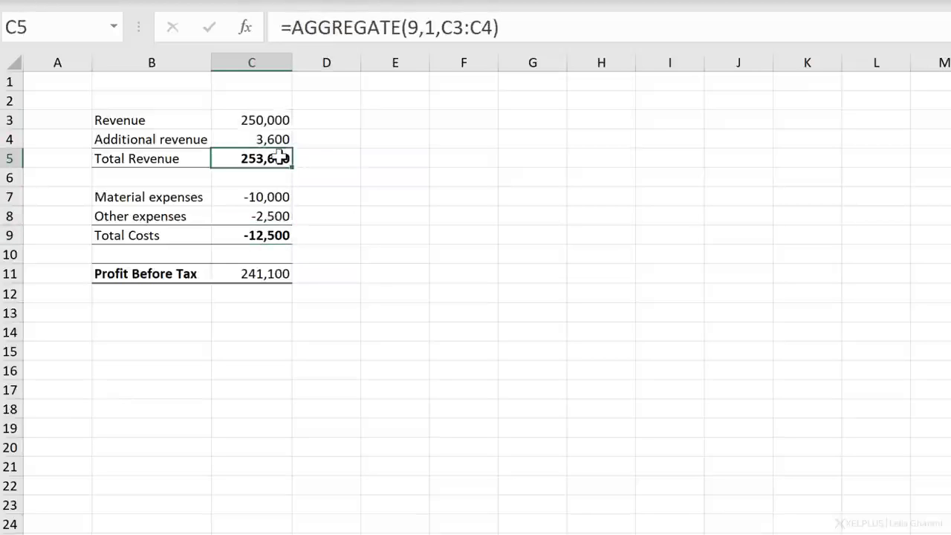
{"action": "left_click", "coordinate": [285, 272]}
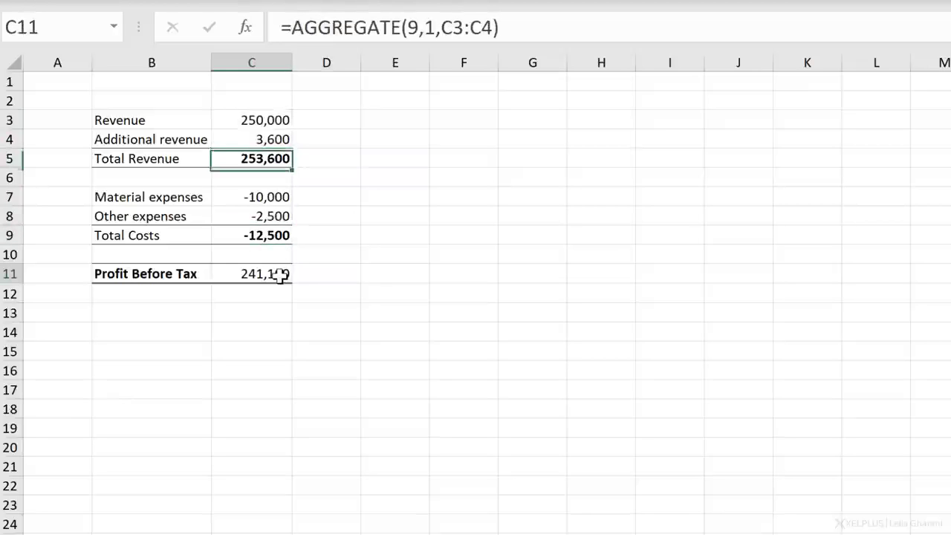
{"action": "double_click", "coordinate": [429, 35]}
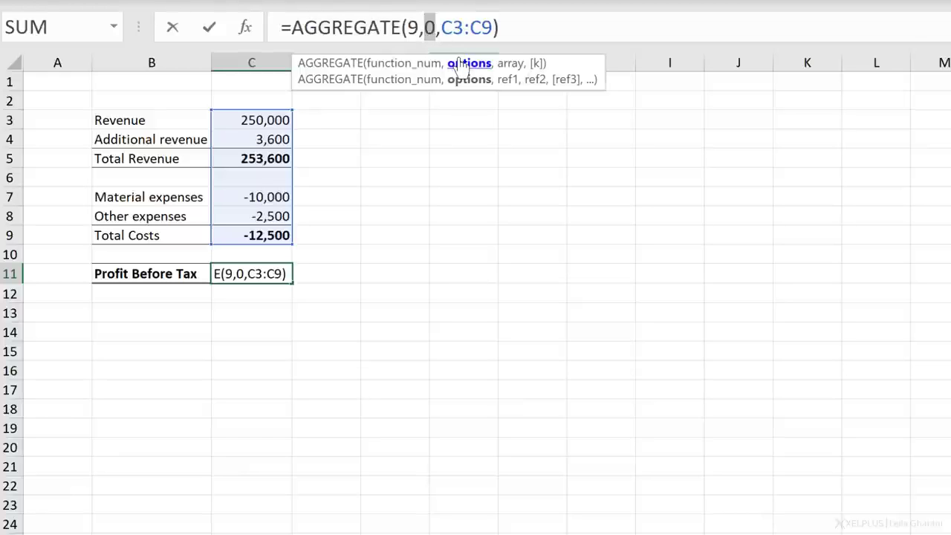
{"action": "type", "text": "3"}
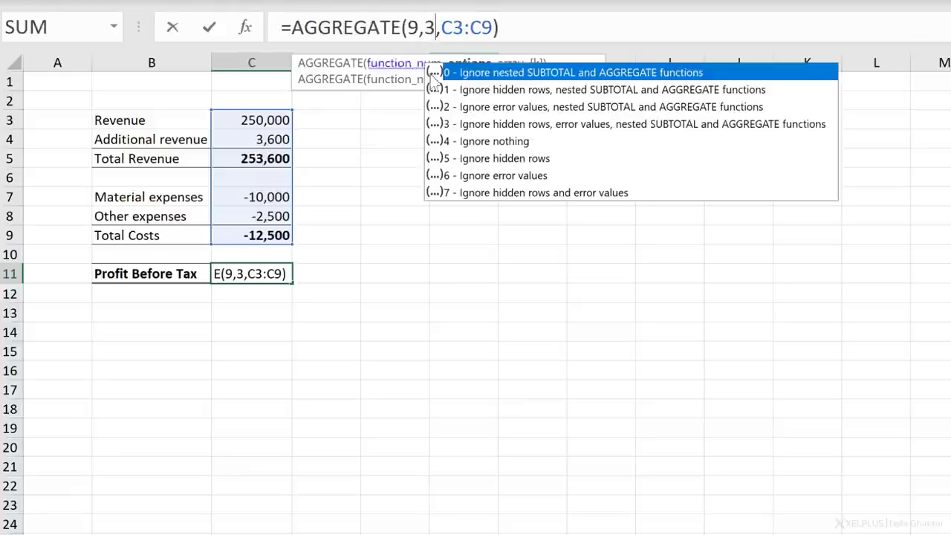
{"action": "key", "text": "Return"}
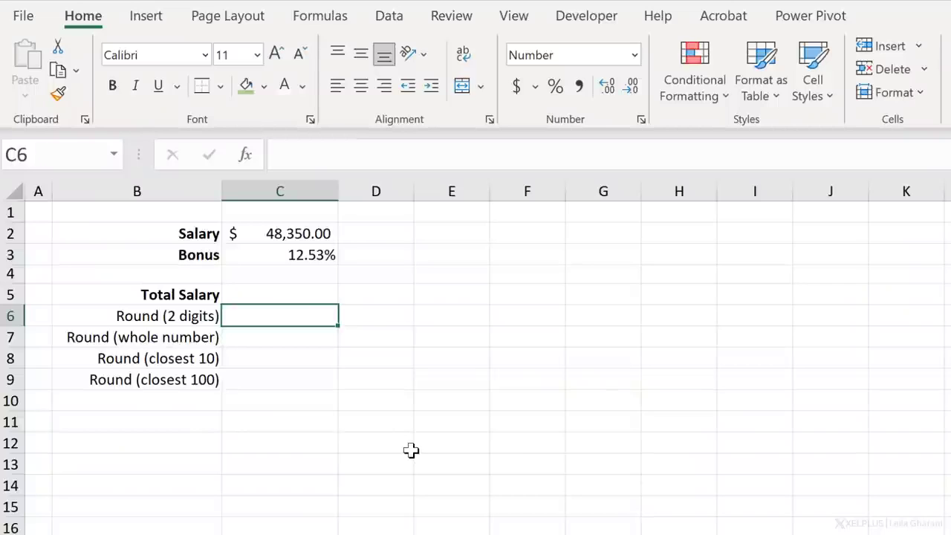
- Enter =C2*(1+C3) in C6 to calculate the total salary including the bonus
{"action": "type", "text": "="}
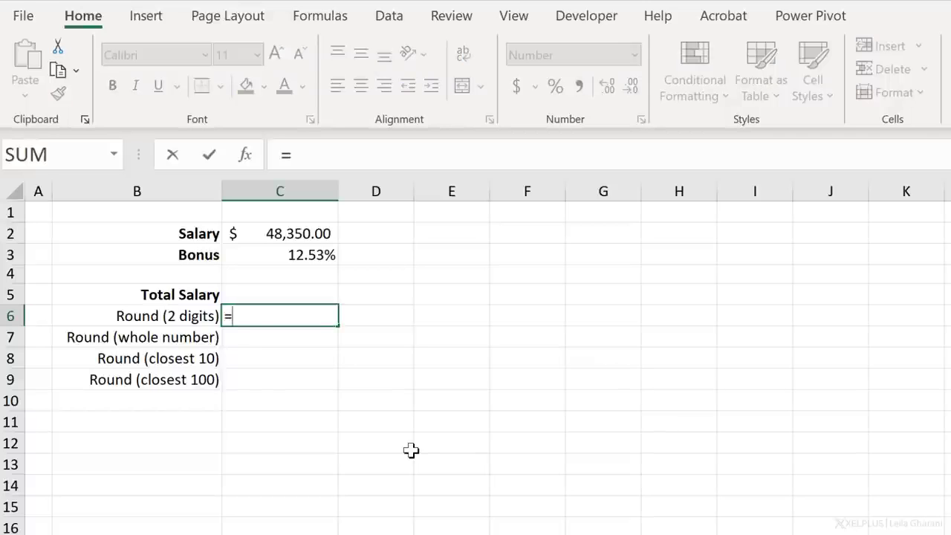
{"action": "key", "text": "Up"}
{"action": "key", "text": "Up"}
{"action": "key", "text": "Up"}
{"action": "key", "text": "Up"}
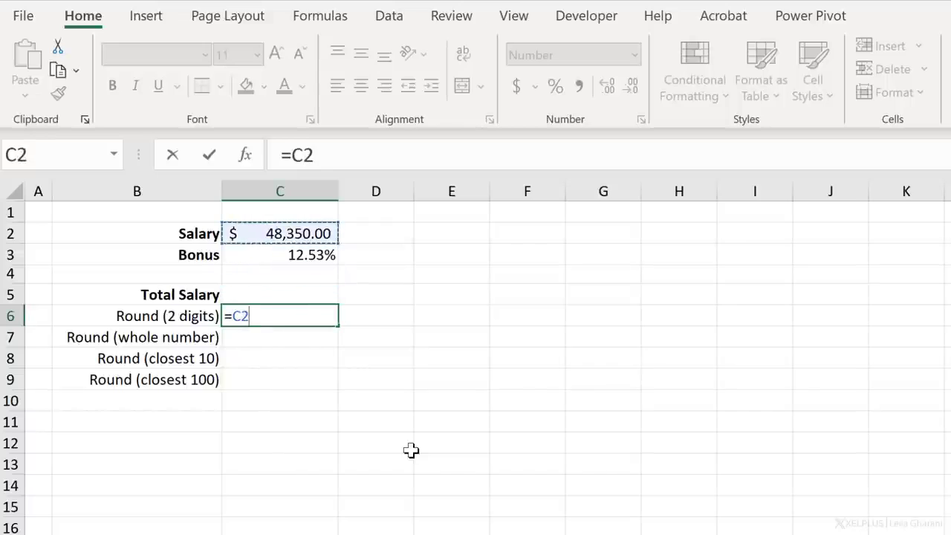
{"action": "type", "text": "*(1+"}
{"action": "key", "text": "Up"}
{"action": "key", "text": "Up"}
{"action": "key", "text": "Up"}
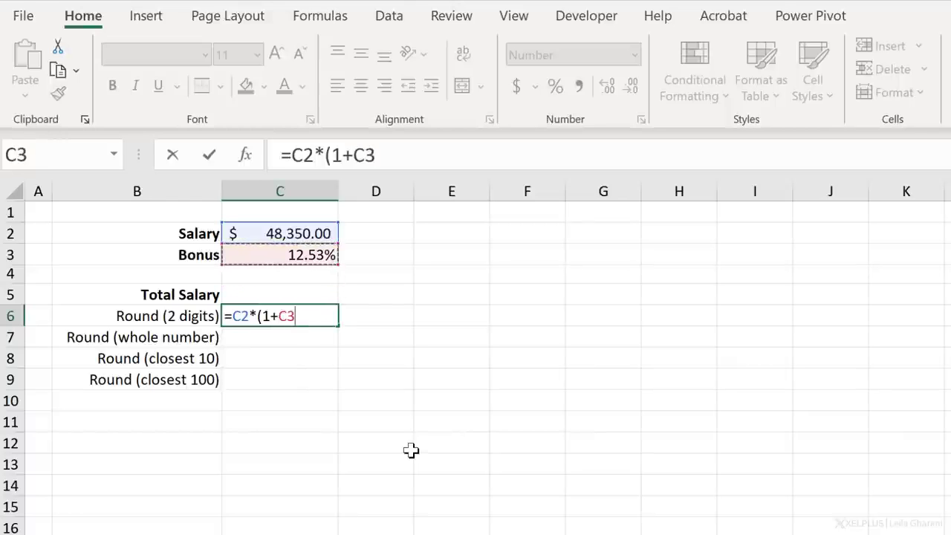
{"action": "type", "text": ")"}
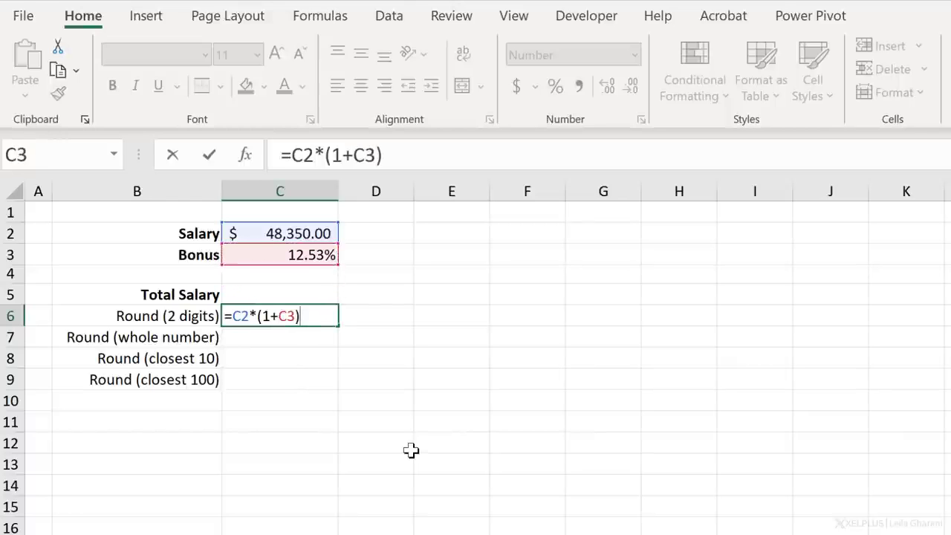
{"action": "key", "text": "Return"}
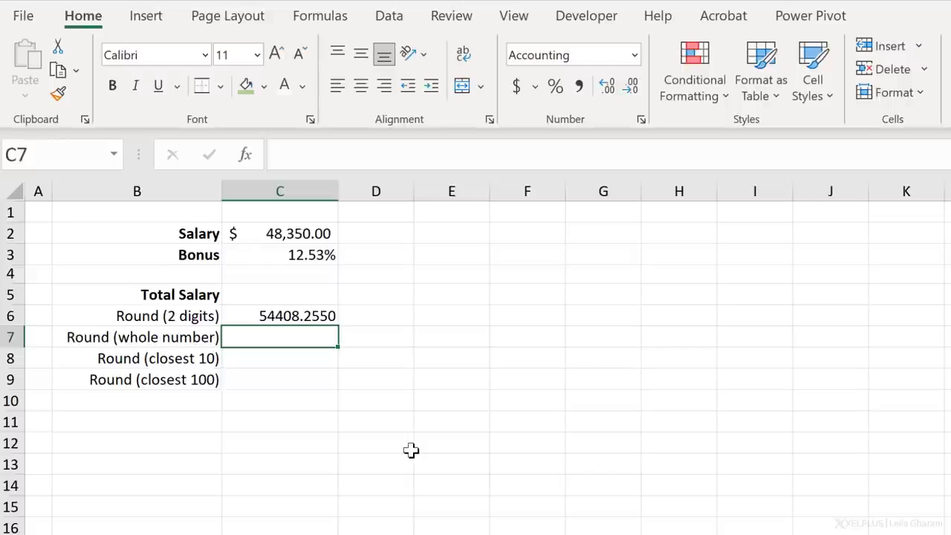
- Wrap the C6 formula in ROUND with 2 digits, giving =ROUND(C2*(1+C3),2), and apply the dollar accounting format
{"action": "key", "text": "Up"}
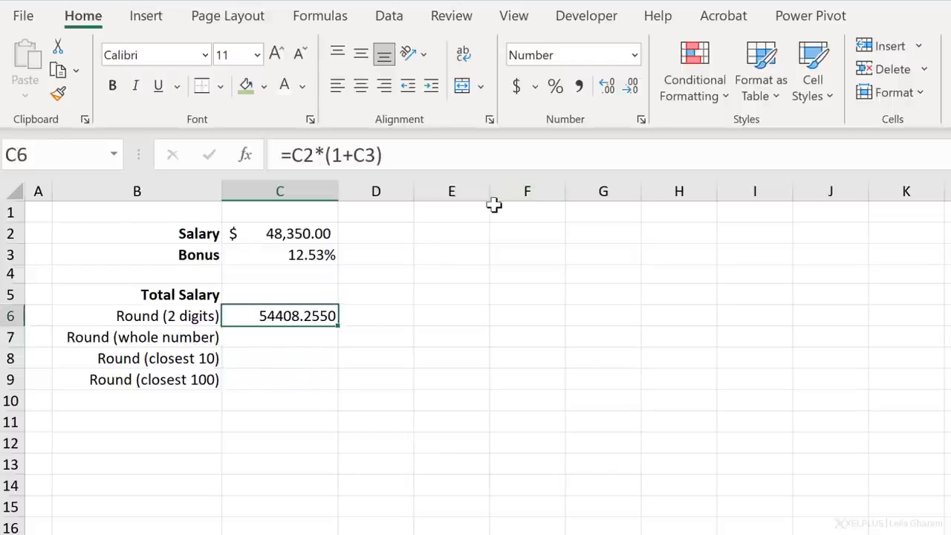
{"action": "left_click", "coordinate": [291, 156]}
{"action": "type", "text": "round"}
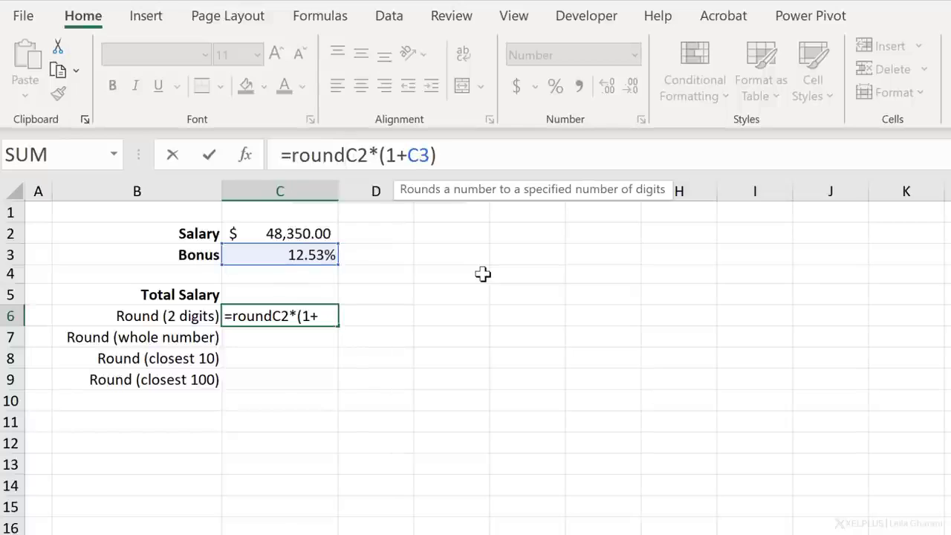
{"action": "type", "text": "("}
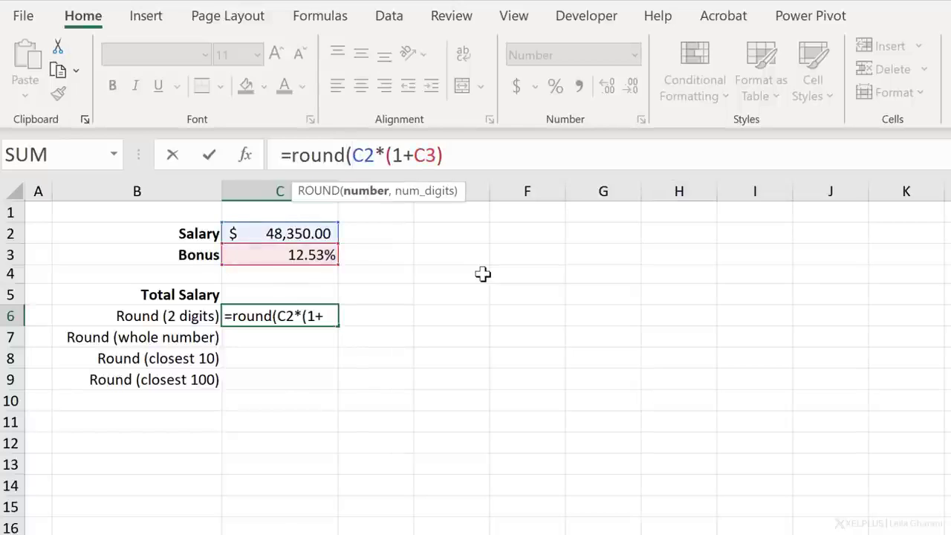
{"action": "left_click", "coordinate": [371, 192]}
{"action": "key", "text": "Right"}
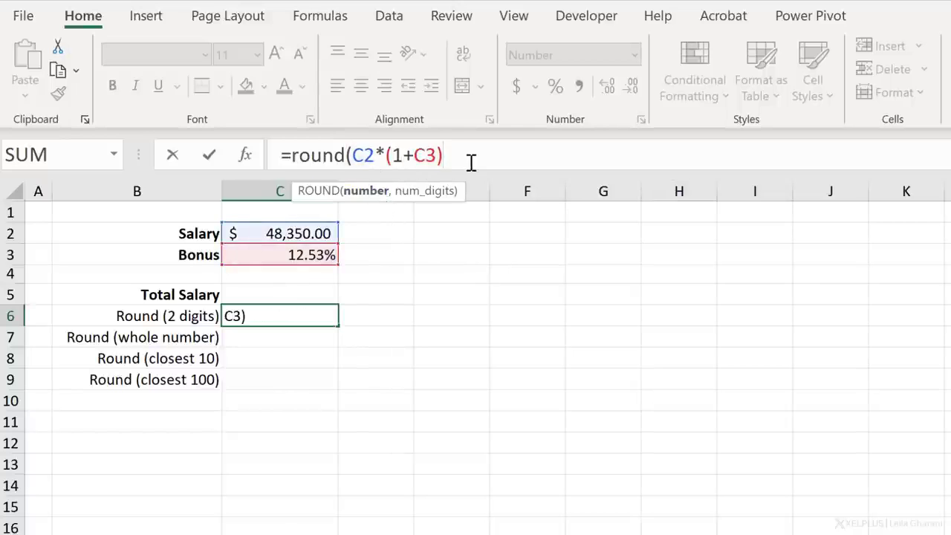
{"action": "type", "text": ",2"}
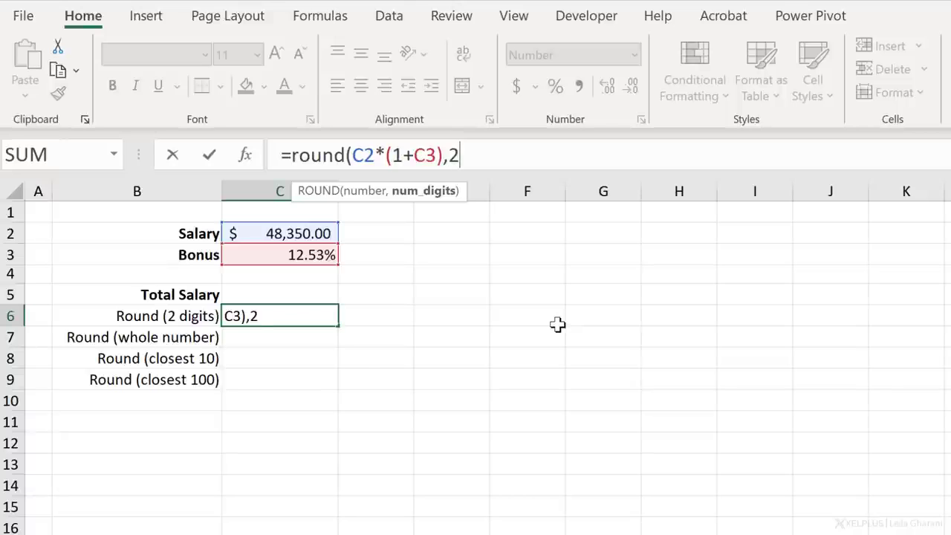
{"action": "type", "text": ")"}
{"action": "key", "text": "Return"}
{"action": "key", "text": "Up"}
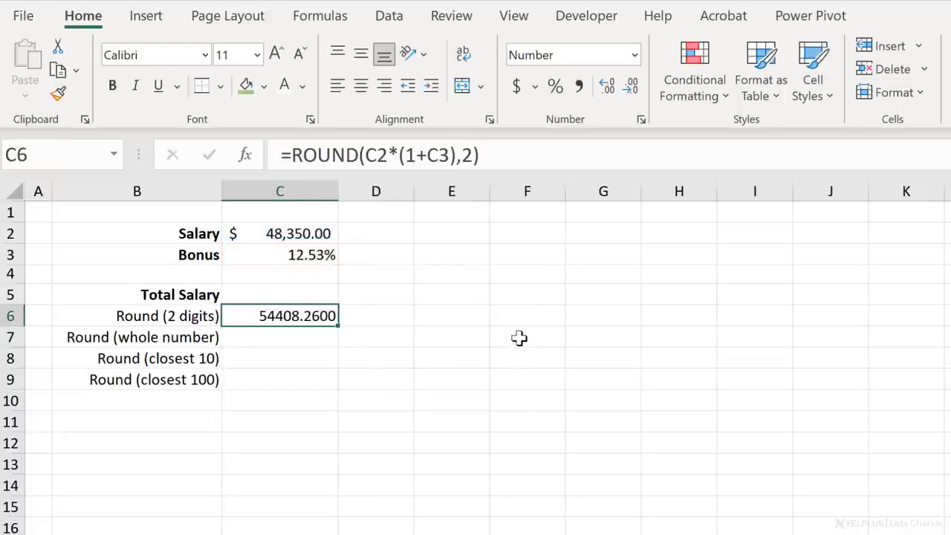
{"action": "left_click", "coordinate": [520, 88]}
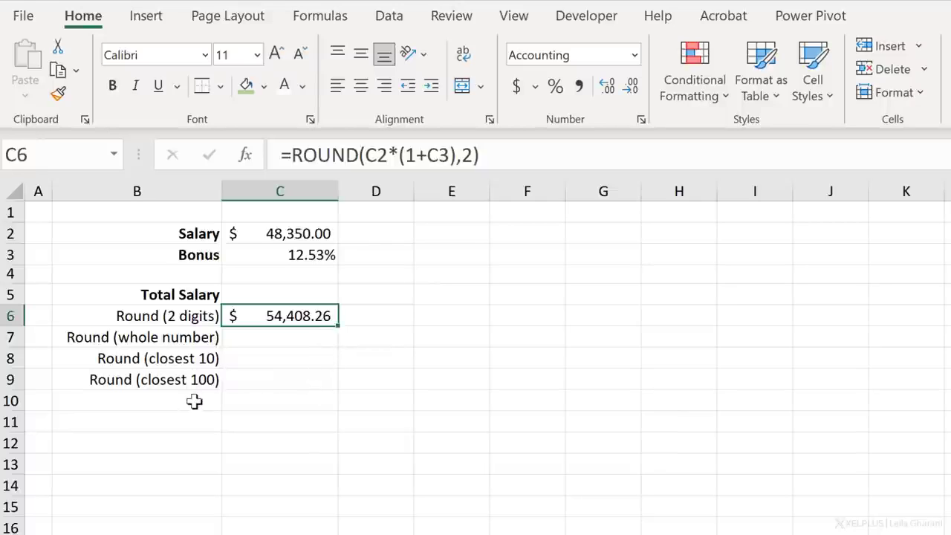
- Make the references in C6 absolute as =ROUND($C$2*(1+$C$3),2) and fill the formula down to C9
{"action": "left_click", "coordinate": [372, 160]}
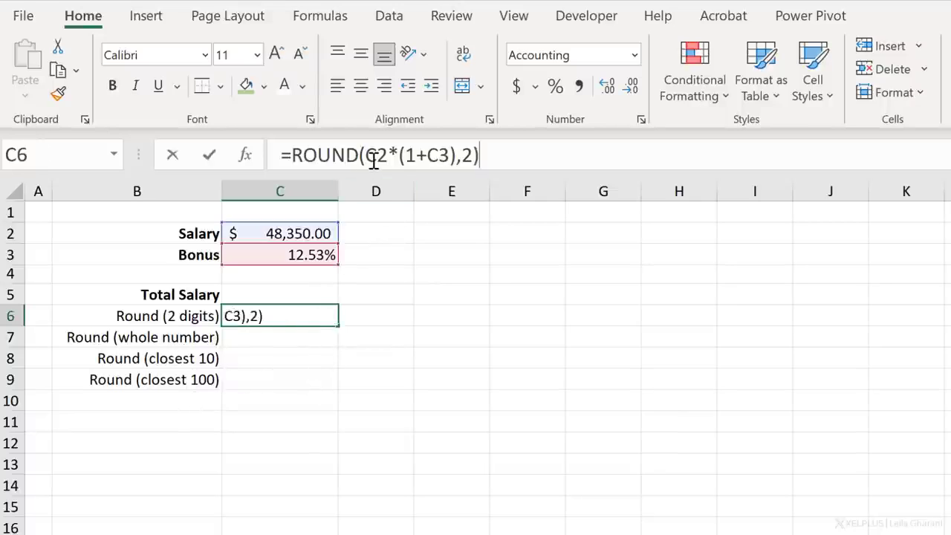
{"action": "key", "text": "F4"}
{"action": "left_click", "coordinate": [463, 155]}
{"action": "key", "text": "F4"}
{"action": "key", "text": "Return"}
{"action": "left_click", "coordinate": [308, 319]}
{"action": "double_click", "coordinate": [341, 325]}
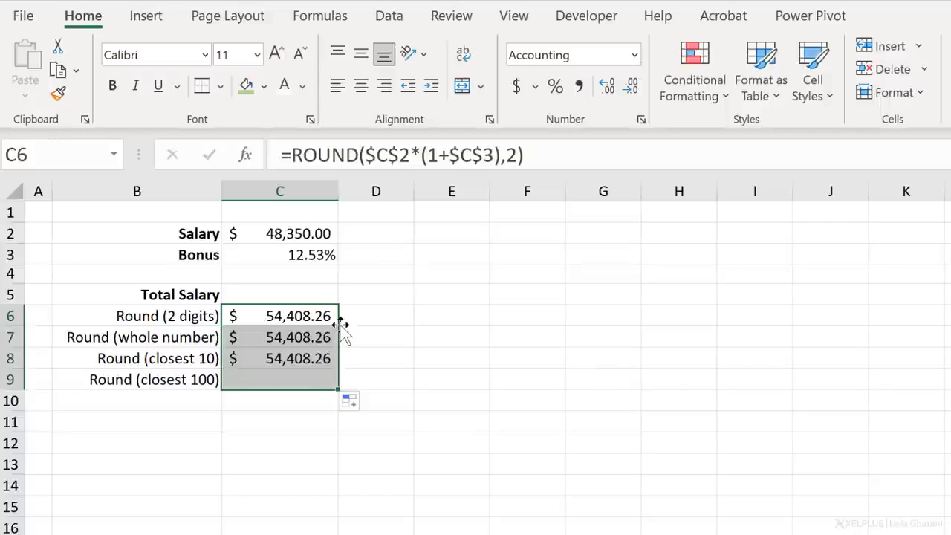
- Set the ROUND digits argument in C7 to 0 to round the total salary to a whole number
{"action": "left_click", "coordinate": [302, 338]}
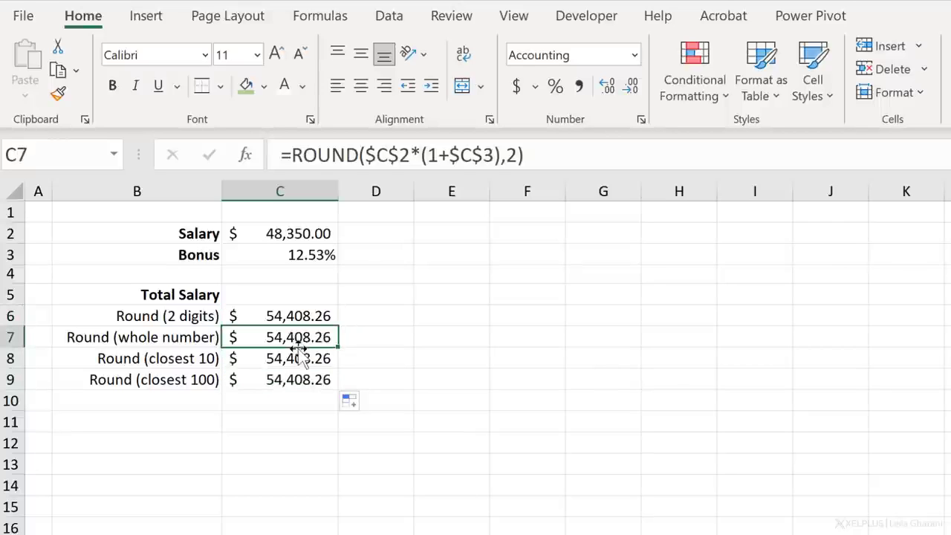
{"action": "left_click", "coordinate": [510, 158]}
{"action": "double_click", "coordinate": [511, 156]}
{"action": "type", "text": "0"}
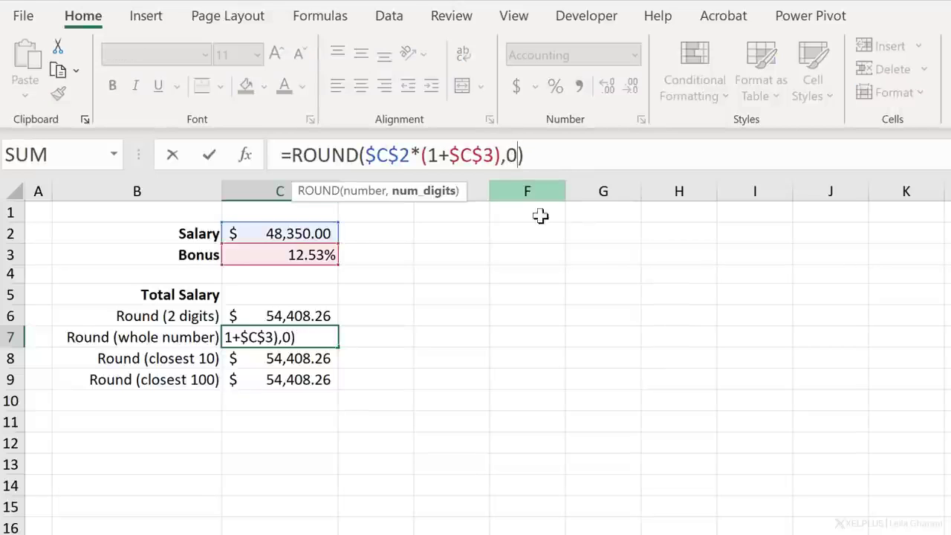
{"action": "key", "text": "Return"}
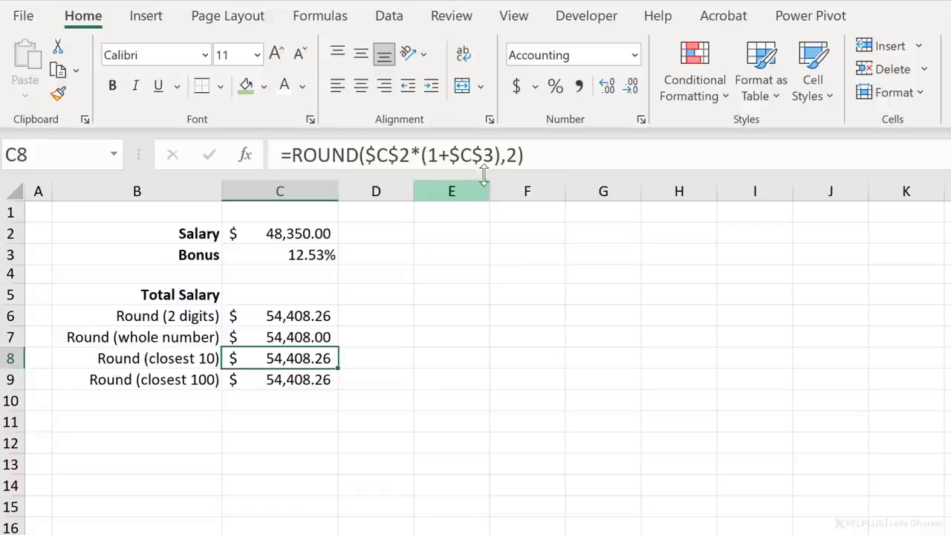
- Set the ROUND digits argument in C8 to -1 to round the total salary to the closest 10
{"action": "left_click", "coordinate": [508, 156]}
{"action": "double_click", "coordinate": [511, 156]}
{"action": "type", "text": "-1"}
{"action": "key", "text": "Return"}
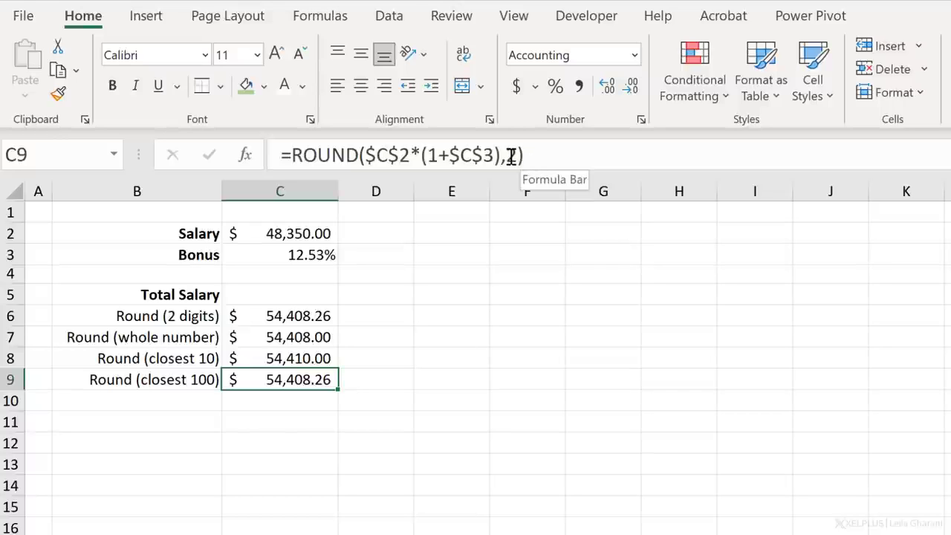
- Set the ROUND digits argument in C9 to -2 to round the total salary to the closest 100
{"action": "left_click", "coordinate": [511, 156]}
{"action": "type", "text": "-"}
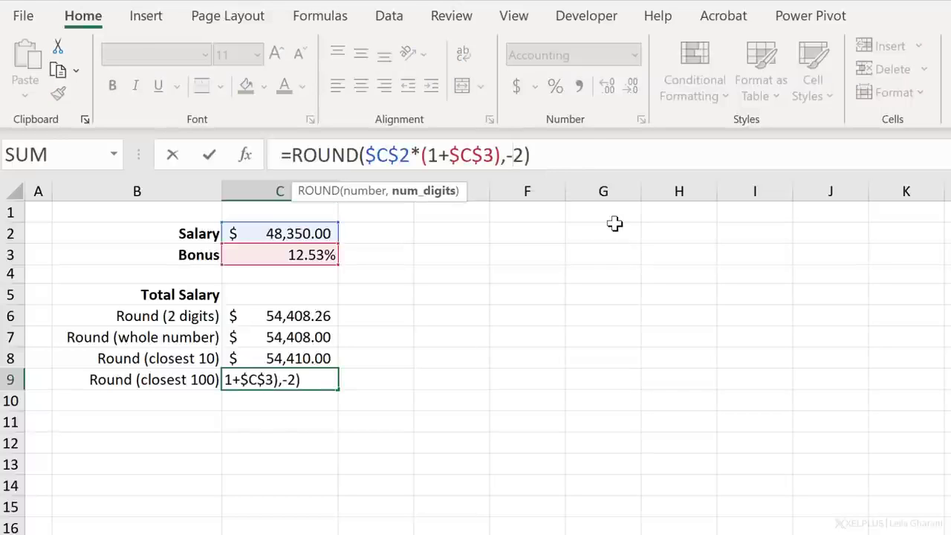
{"action": "key", "text": "Return"}
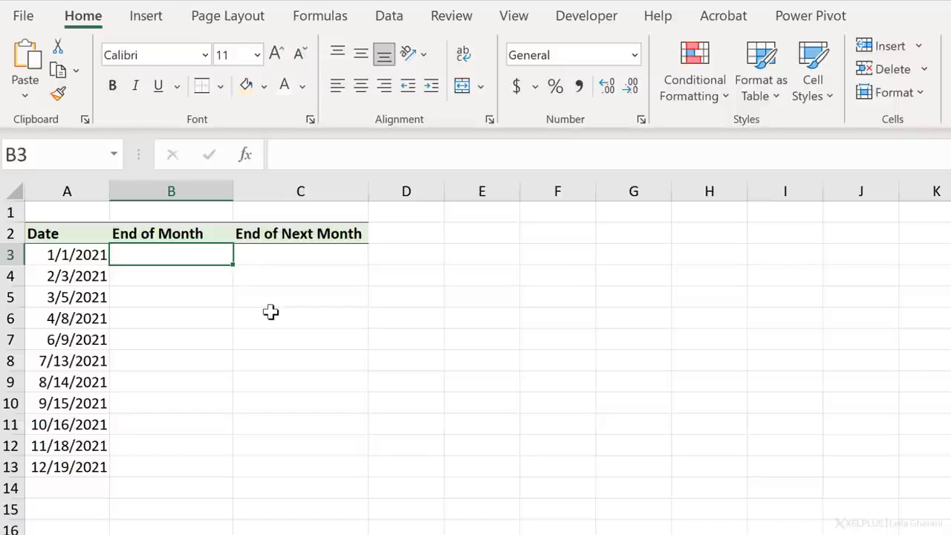
- Enter =EOMONTH(A3,0) in B3 to return the end of the month for the date in A3
{"action": "key", "text": "Left"}
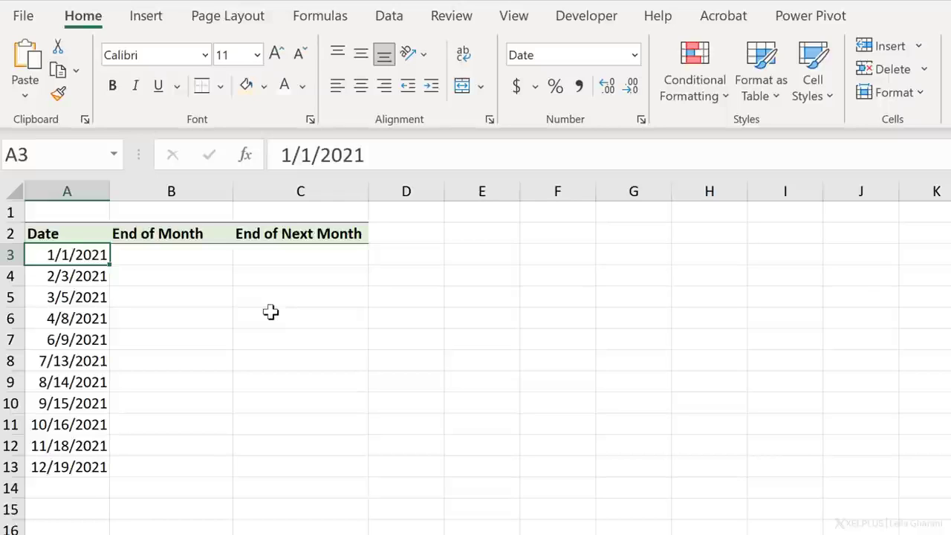
{"action": "key", "text": "Right"}
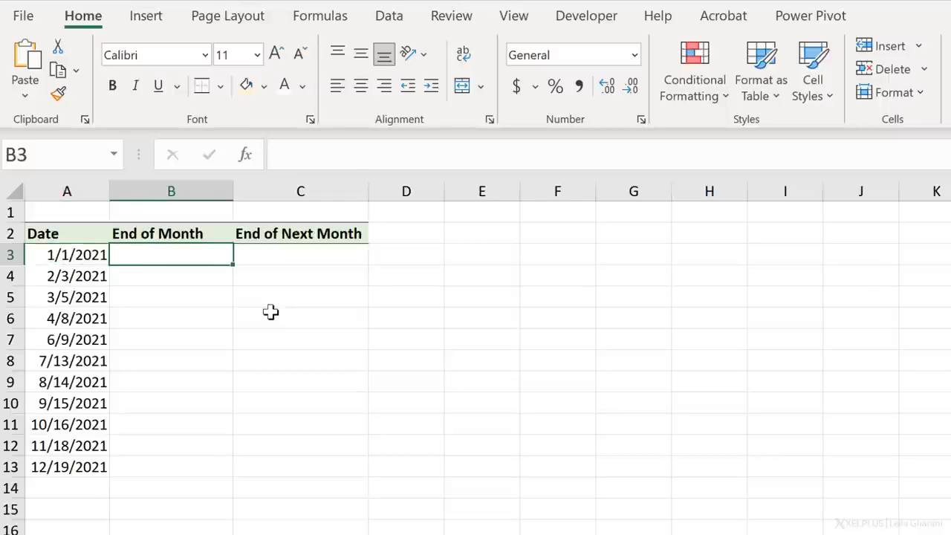
{"action": "type", "text": "="}
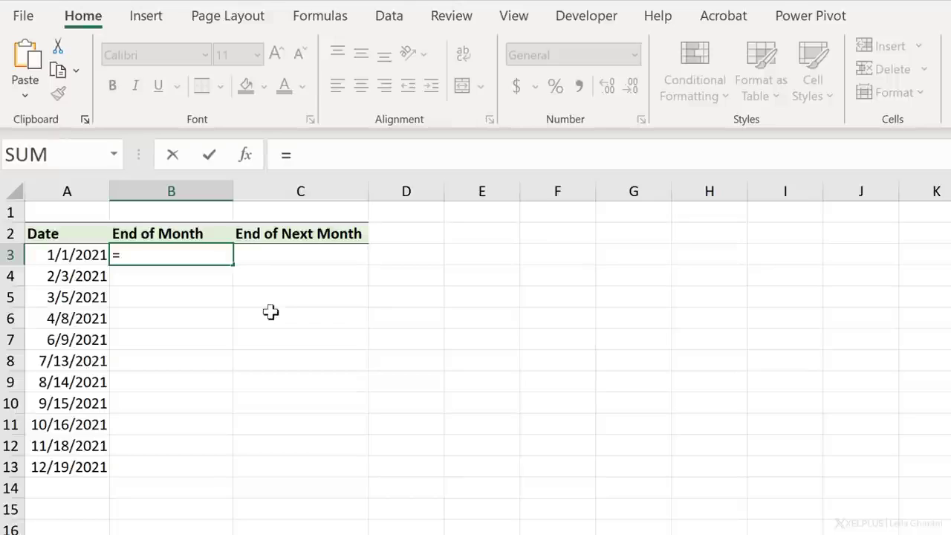
{"action": "type", "text": "eo"}
{"action": "key", "text": "Tab"}
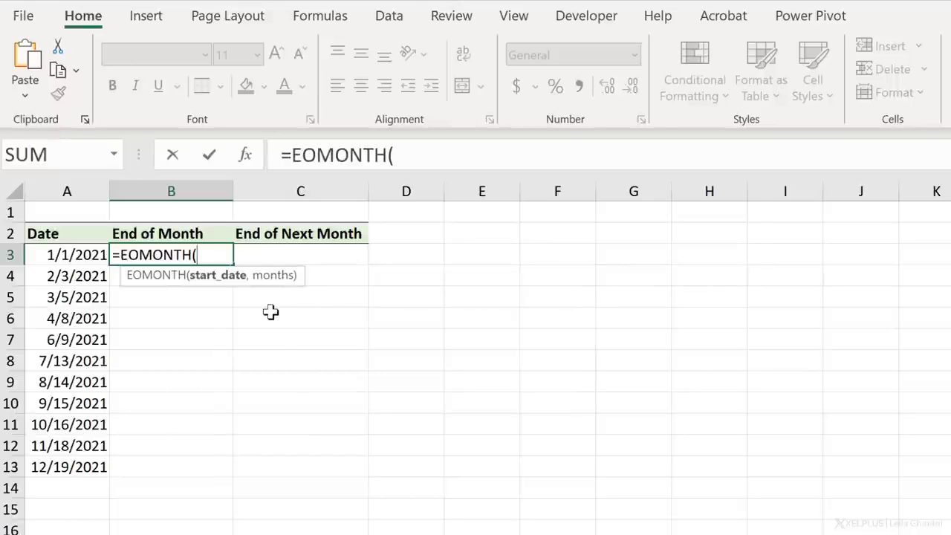
{"action": "left_click", "coordinate": [73, 257]}
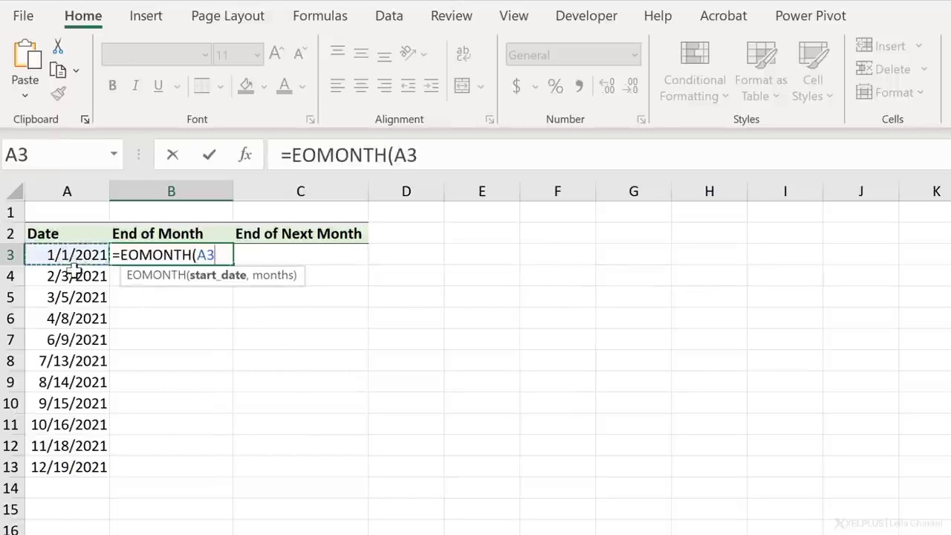
{"action": "type", "text": ","}
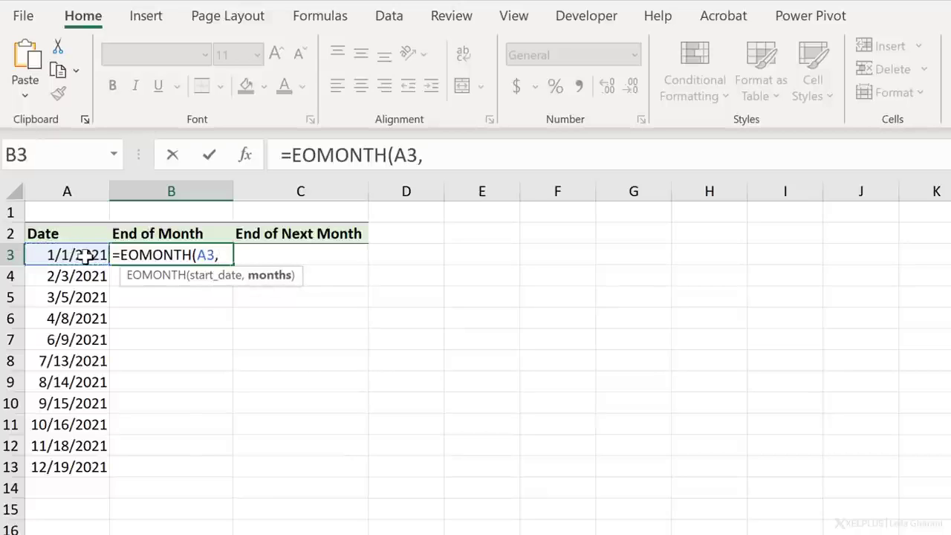
{"action": "type", "text": "0)"}
{"action": "key", "text": "Return"}
{"action": "key", "text": "Up"}
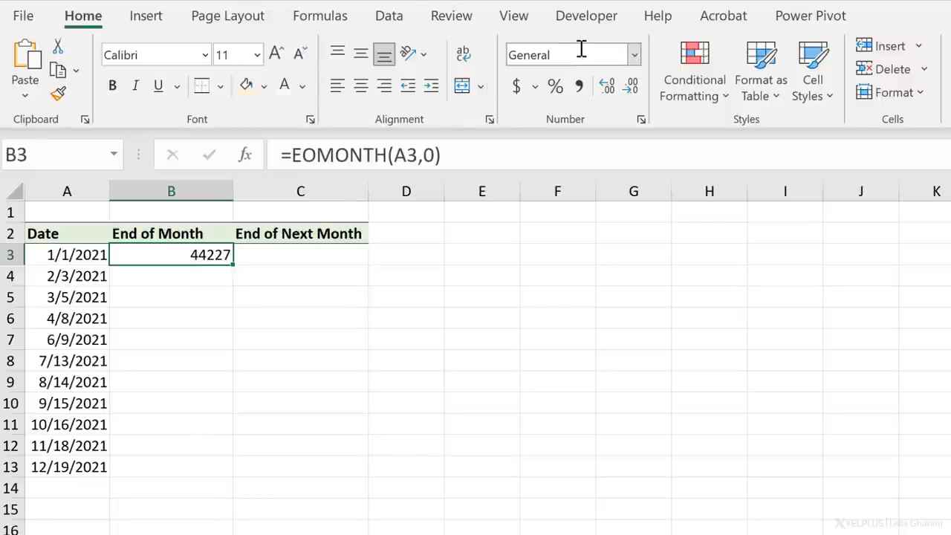
- Format B3 as Short Date and fill its formula down the End of Month column to B13
{"action": "left_click", "coordinate": [634, 57]}
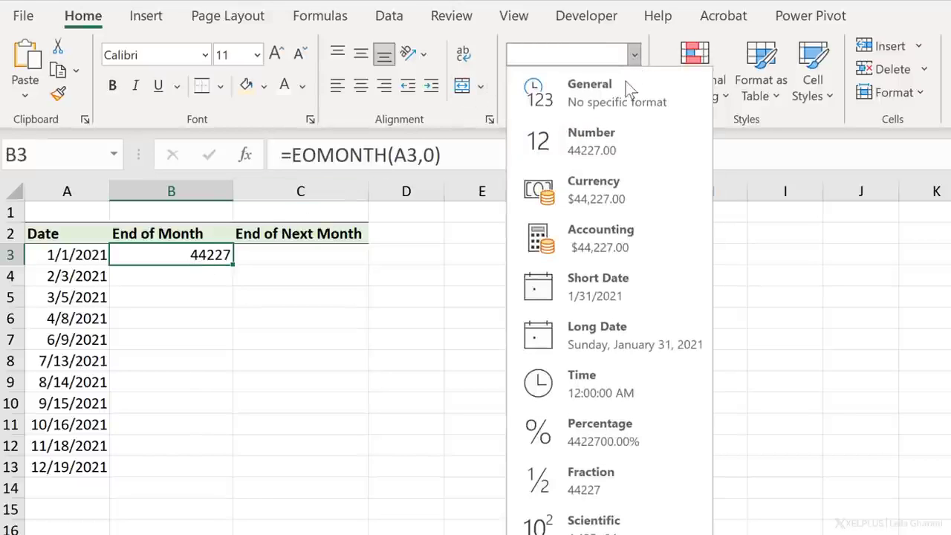
{"action": "left_click", "coordinate": [609, 284]}
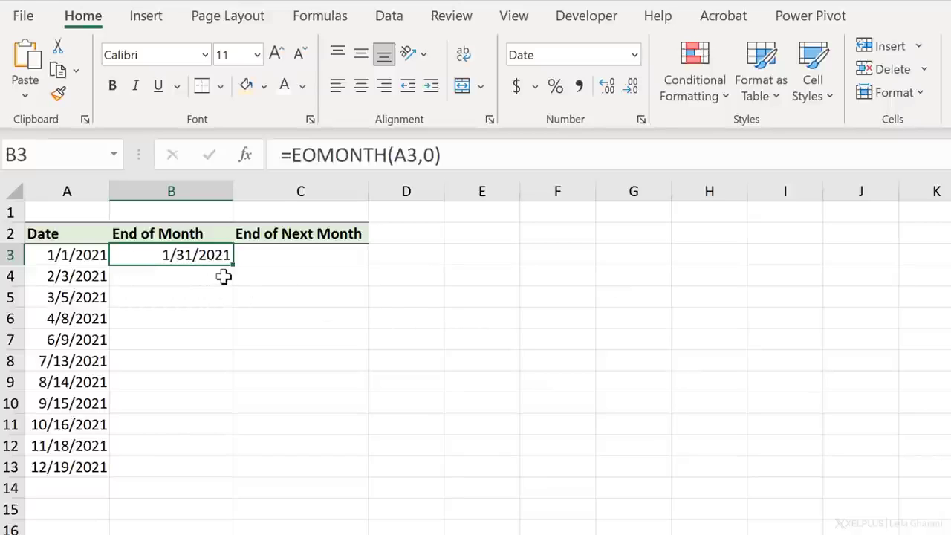
{"action": "double_click", "coordinate": [232, 266]}
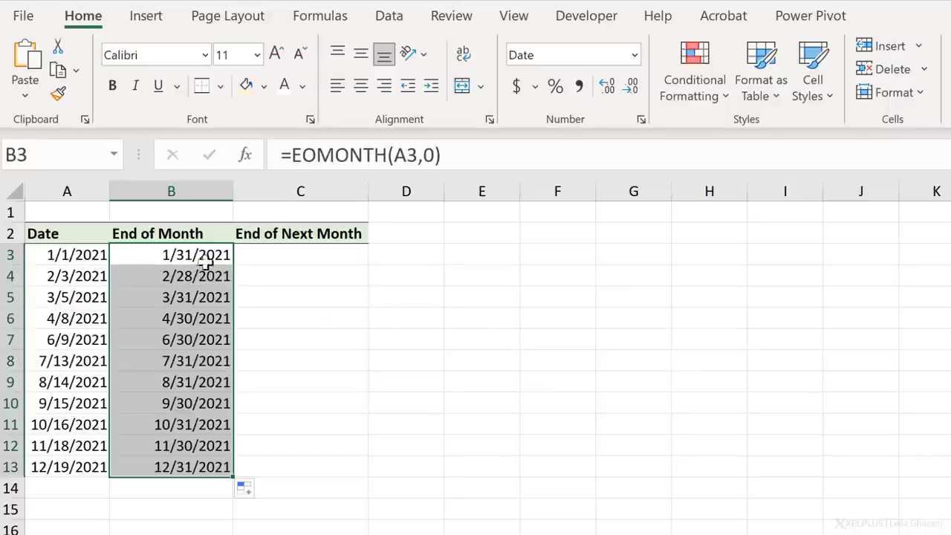
- Enter =EOMONTH(A3,1) in C3 to return the end of the following month for the date in A3
{"action": "left_click", "coordinate": [191, 472]}
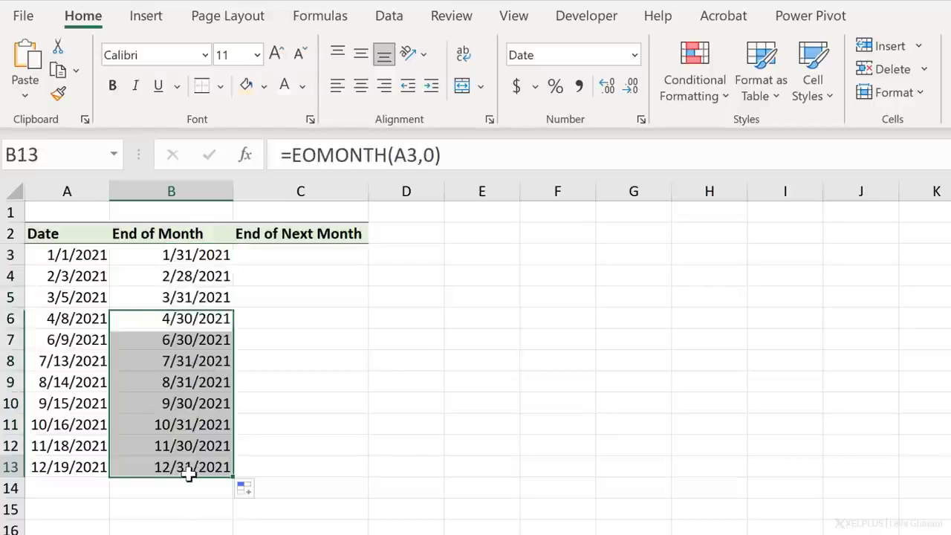
{"action": "left_click", "coordinate": [78, 471]}
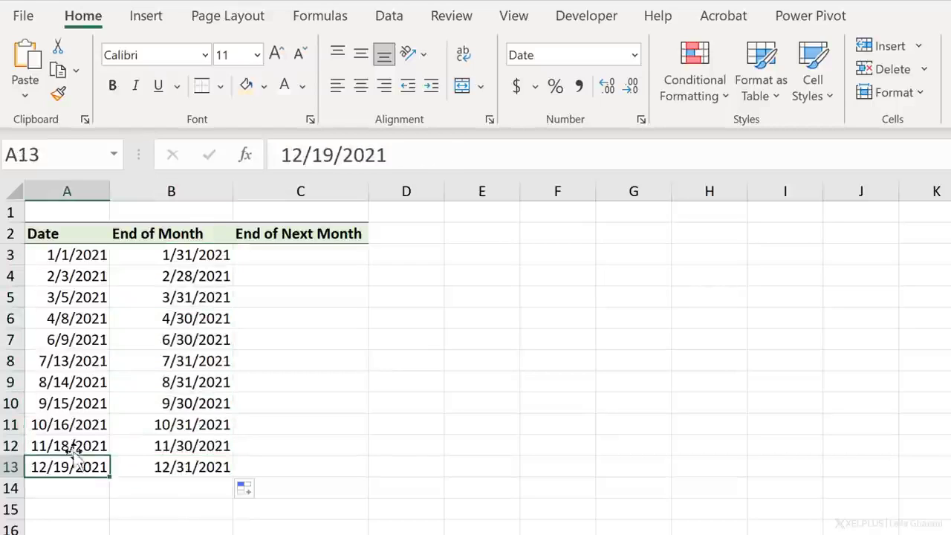
{"action": "left_click", "coordinate": [252, 257]}
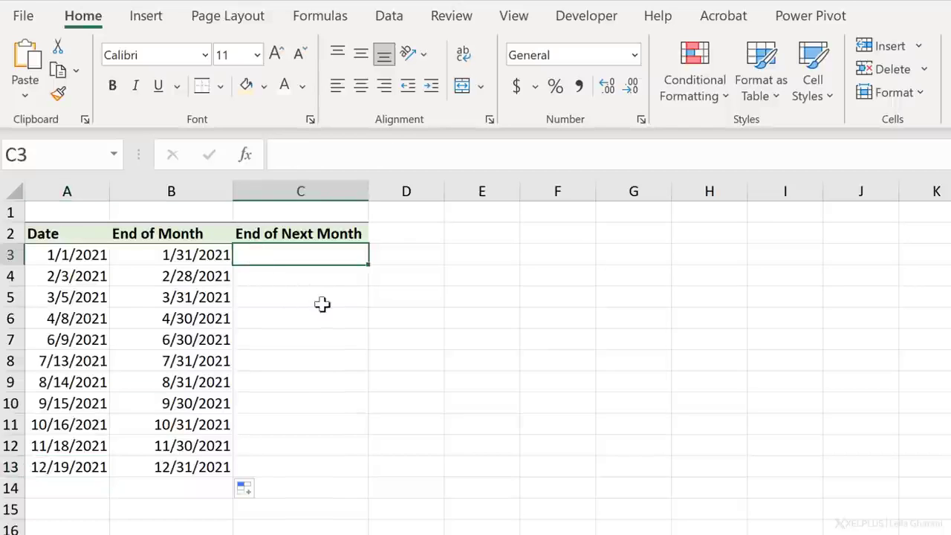
{"action": "type", "text": "=eo"}
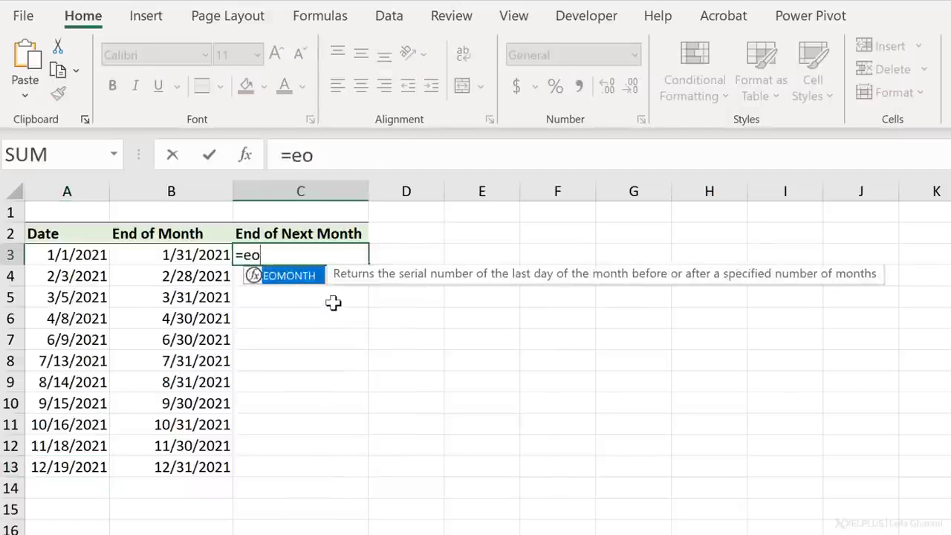
{"action": "key", "text": "Tab"}
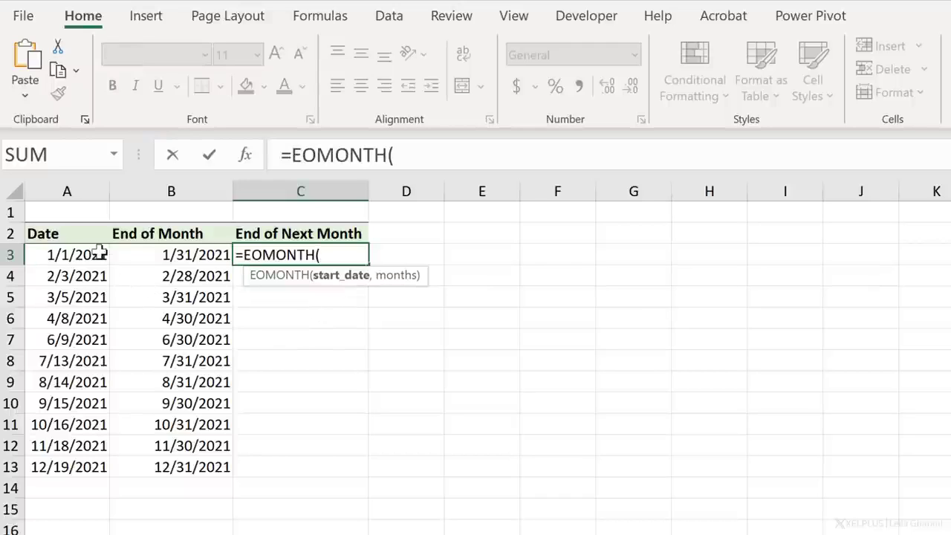
{"action": "left_click", "coordinate": [97, 254]}
{"action": "type", "text": ",1"}
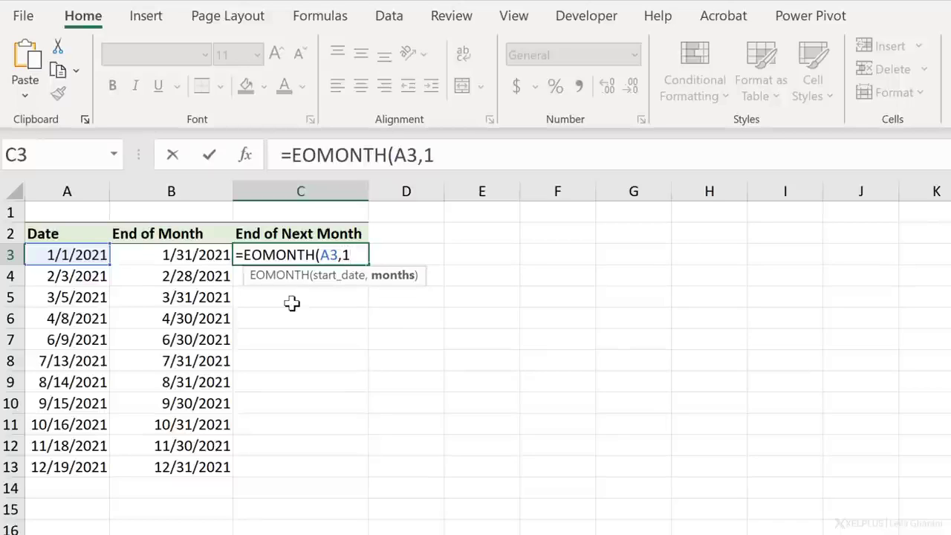
{"action": "type", "text": ")"}
{"action": "key", "text": "Return"}
{"action": "key", "text": "Up"}
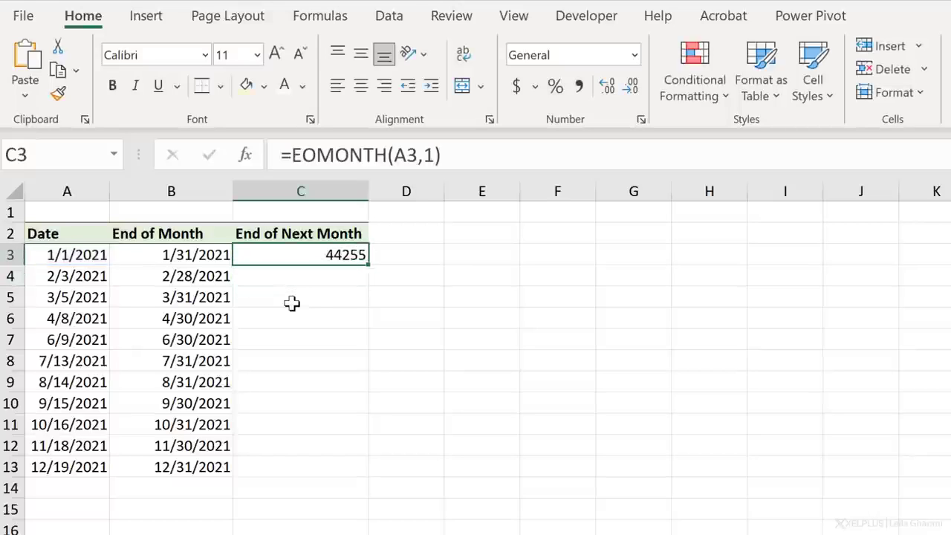
- Copy the date format from B3 to C3 and fill C3's formula down the End of Next Month column
{"action": "left_click", "coordinate": [173, 252]}
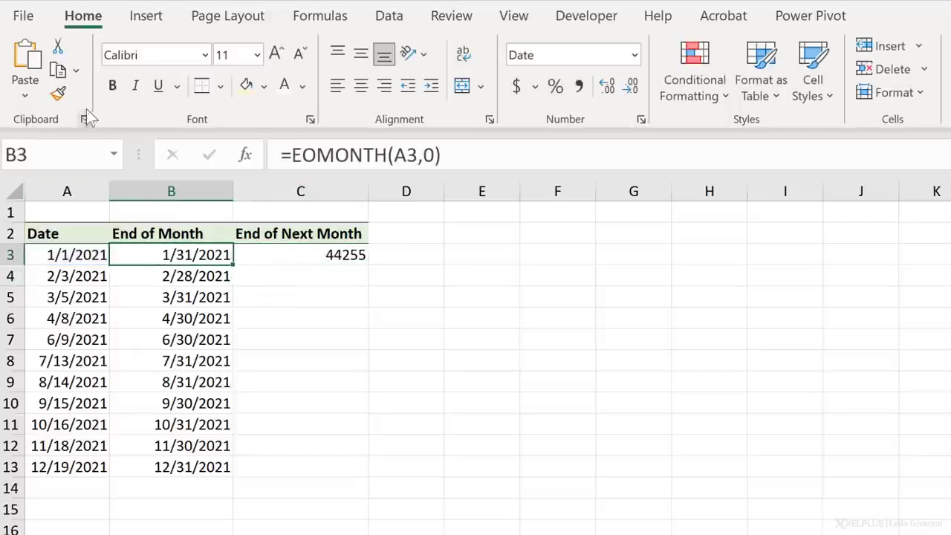
{"action": "left_click", "coordinate": [59, 95]}
{"action": "left_click", "coordinate": [312, 252]}
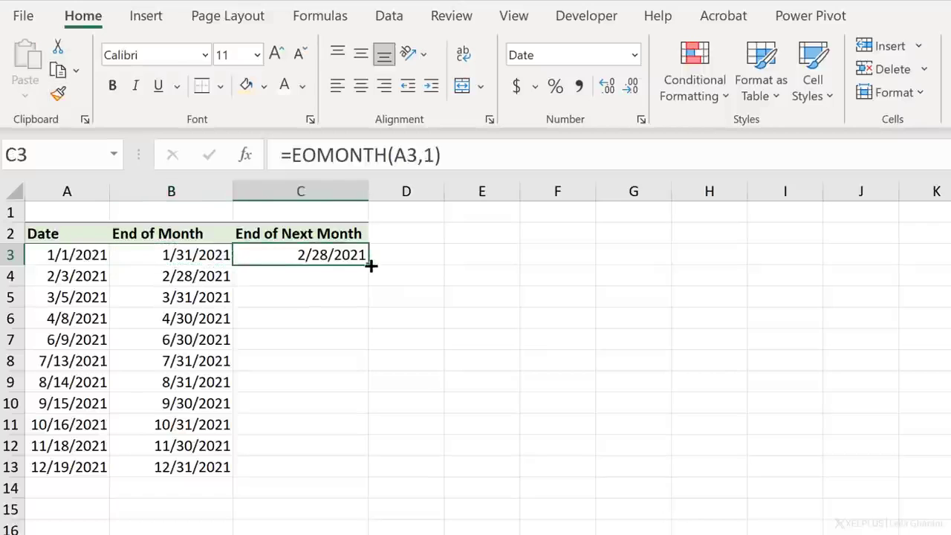
{"action": "double_click", "coordinate": [370, 266]}
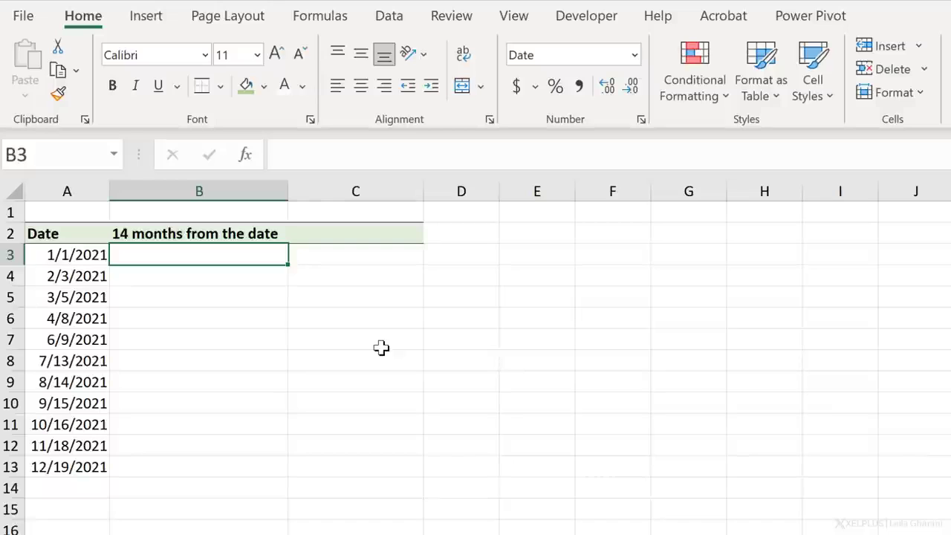
- On the sheet for 14 months from the date, enter =EDATE(A3,14) in B3
{"action": "key", "text": "Left"}
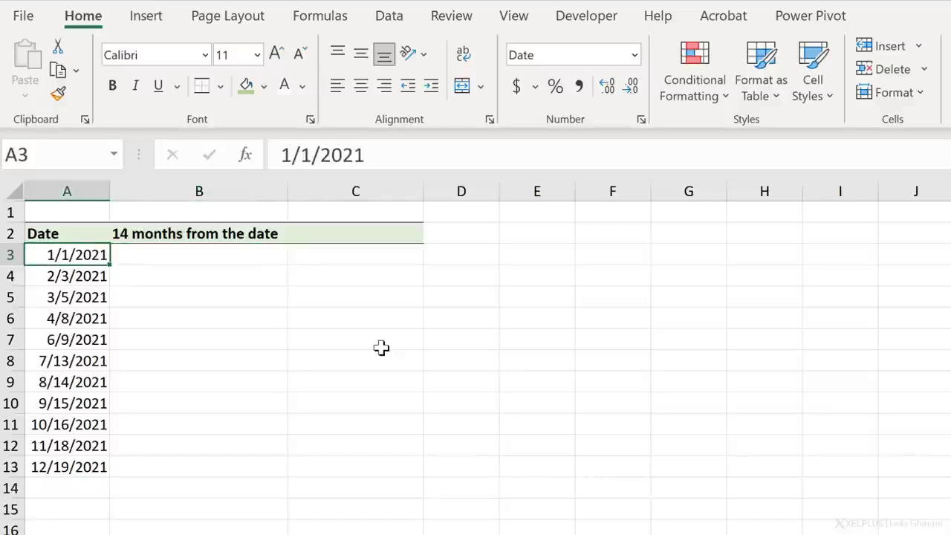
{"action": "key", "text": "Right"}
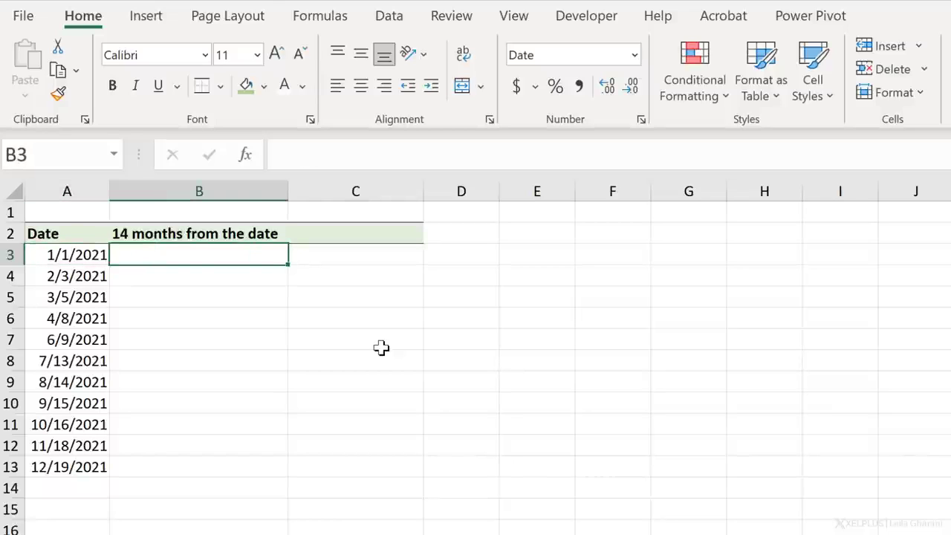
{"action": "key", "text": "Left"}
{"action": "key", "text": "Right"}
{"action": "type", "text": "=ed"}
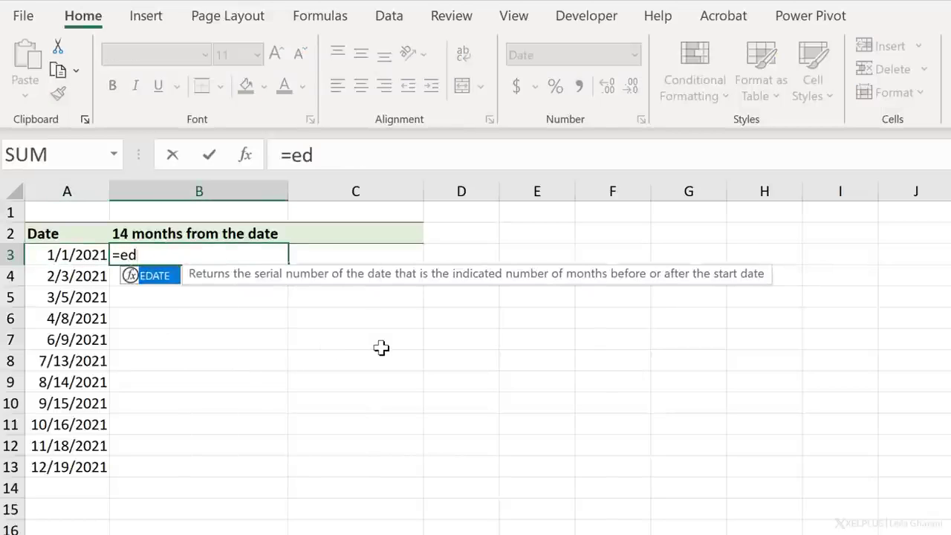
{"action": "key", "text": "Tab"}
{"action": "key", "text": "Left"}
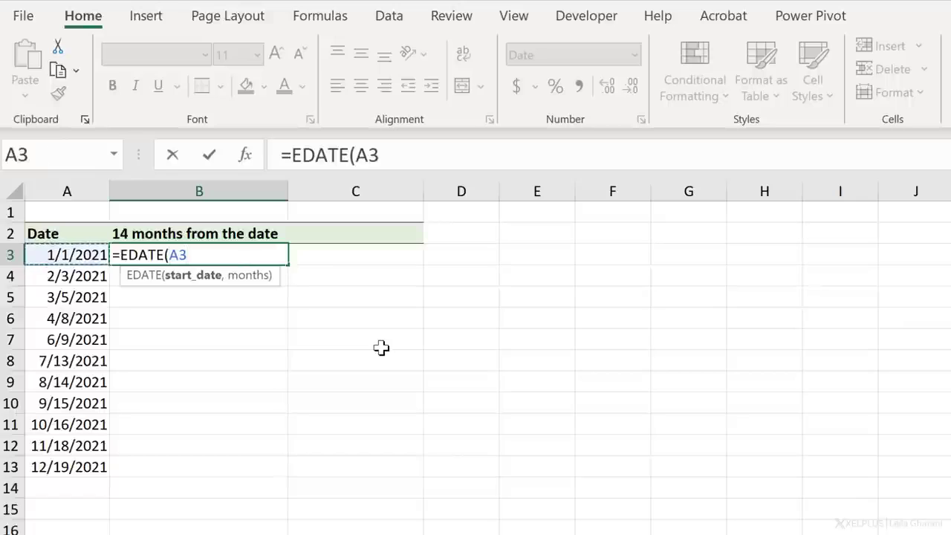
{"action": "type", "text": ",14"}
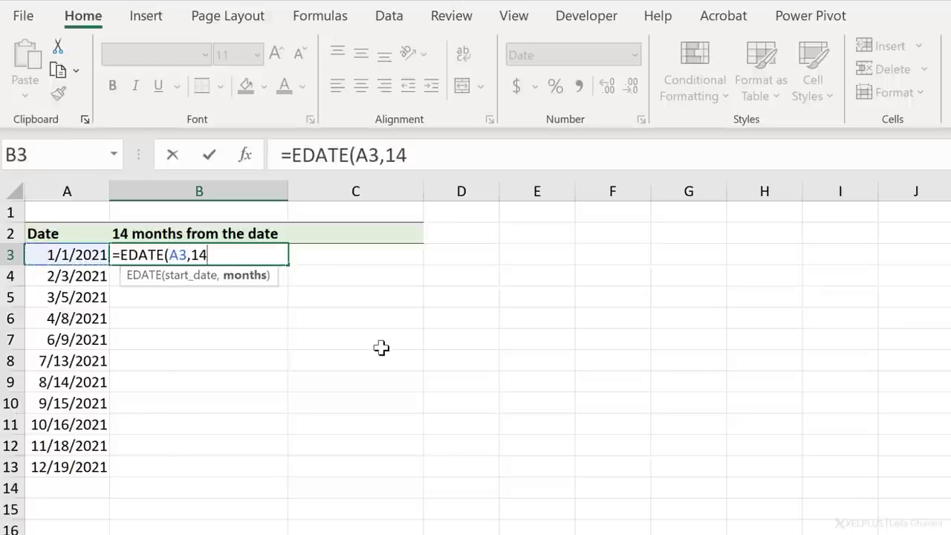
{"action": "type", "text": ")"}
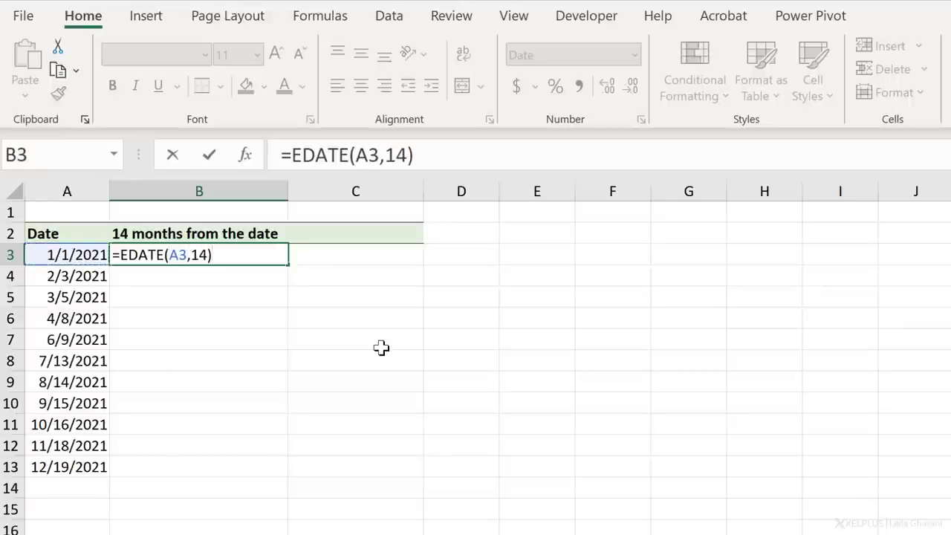
{"action": "key", "text": "Return"}
{"action": "key", "text": "Up"}
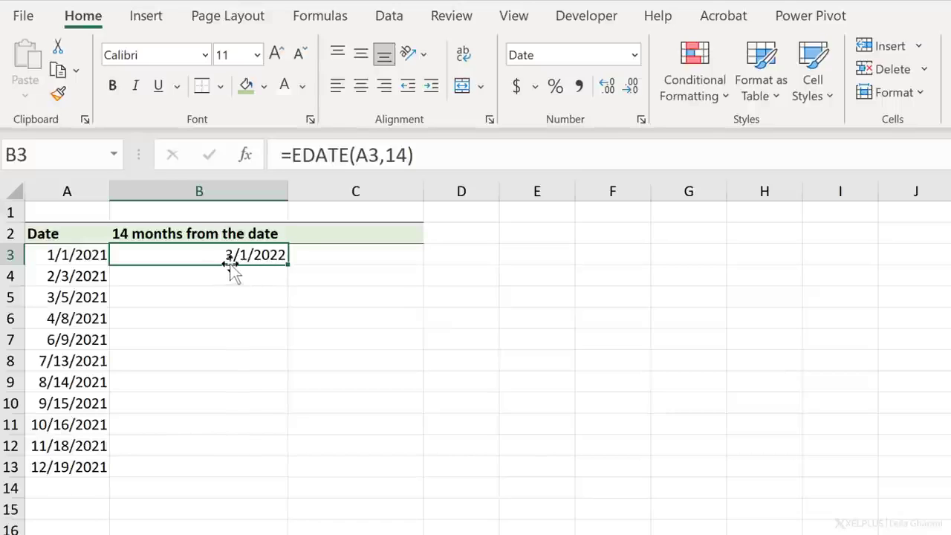
- Fill the EDATE formula down from B3 to B13 and compare the row 12 result with its original date
{"action": "double_click", "coordinate": [286, 265]}
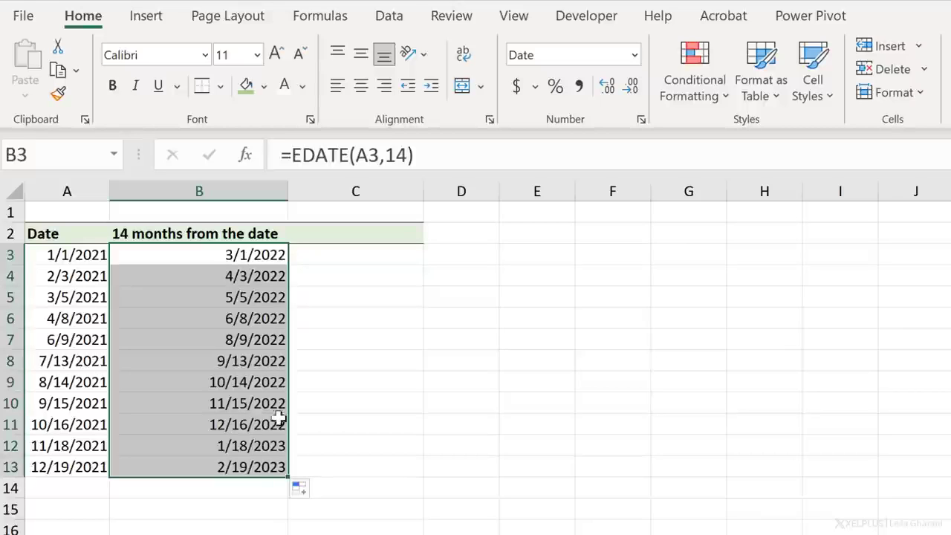
{"action": "left_click", "coordinate": [274, 447]}
{"action": "left_click", "coordinate": [68, 444]}
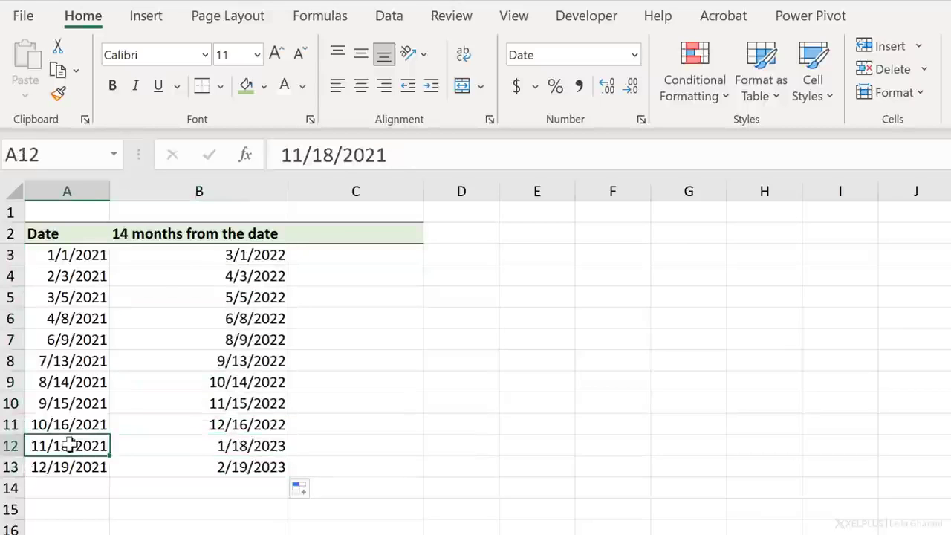
- Try -14 as the months argument of the EDATE formula in B3, and undo the change
{"action": "left_click", "coordinate": [187, 260]}
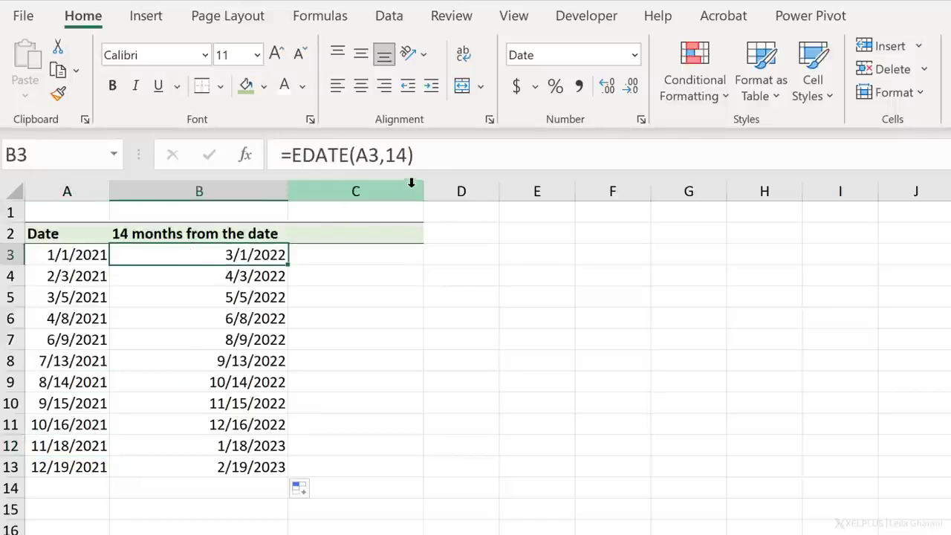
{"action": "left_click", "coordinate": [395, 155]}
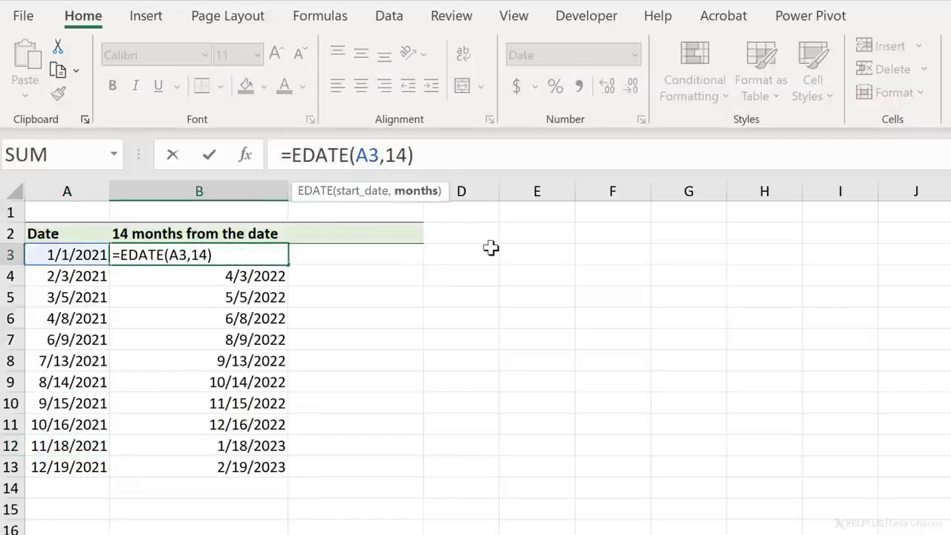
{"action": "type", "text": "-"}
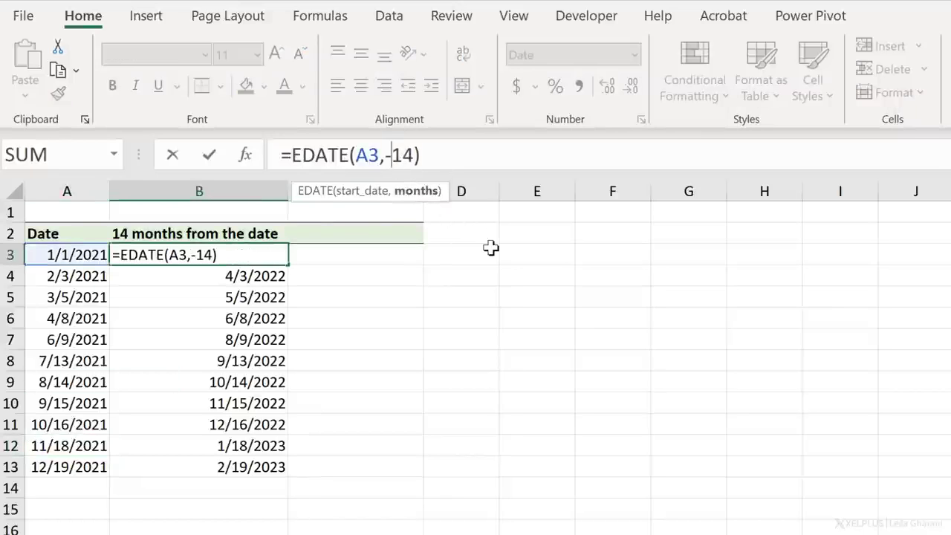
{"action": "key", "text": "Return"}
{"action": "key", "text": "Up"}
{"action": "key", "text": "ctrl+z"}
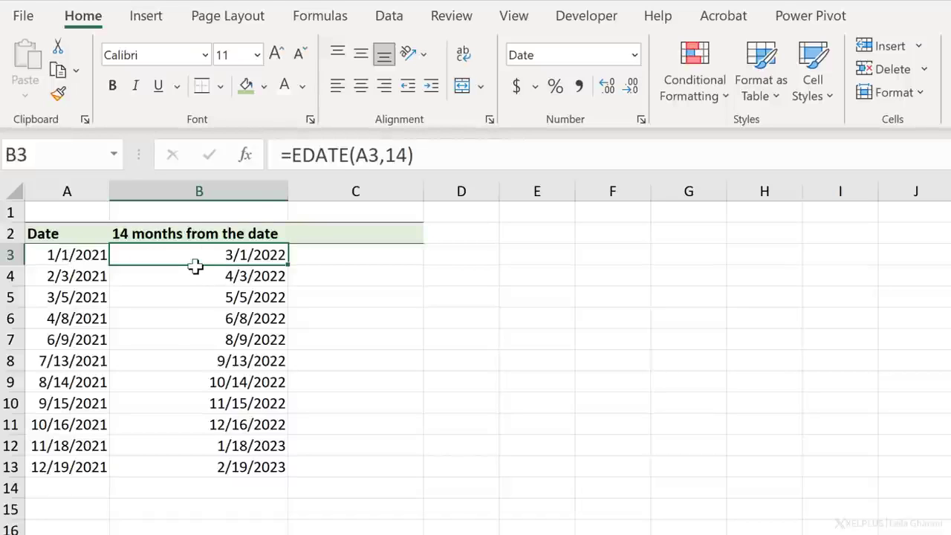
- Wrap B3's formula in EOMONTH to make it =EOMONTH(EDATE(A3,14),0), and fill it down the column
{"action": "left_click", "coordinate": [292, 155]}
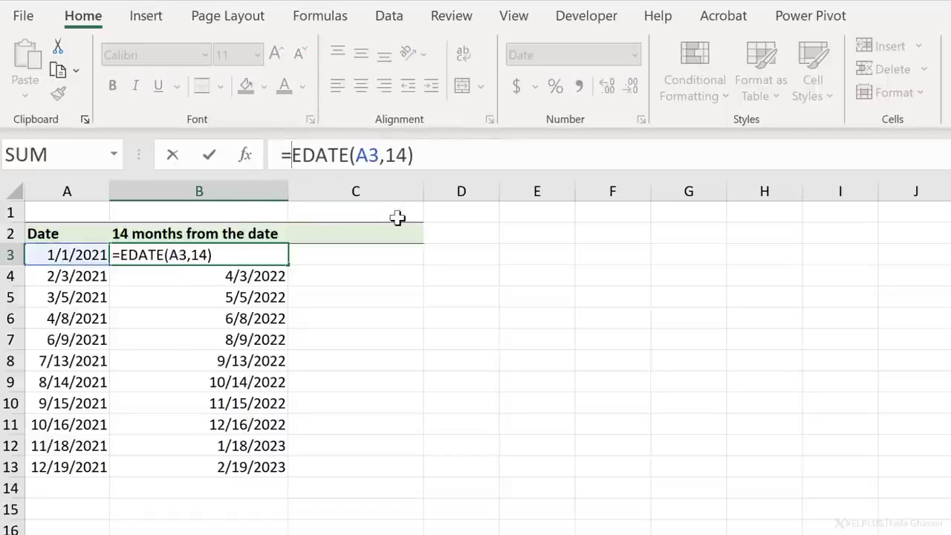
{"action": "type", "text": "eomo"}
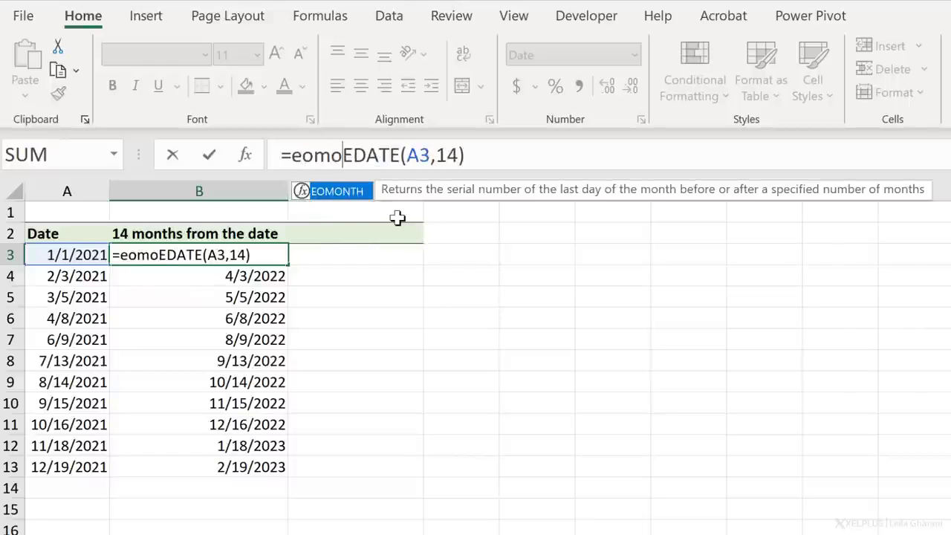
{"action": "key", "text": "Tab"}
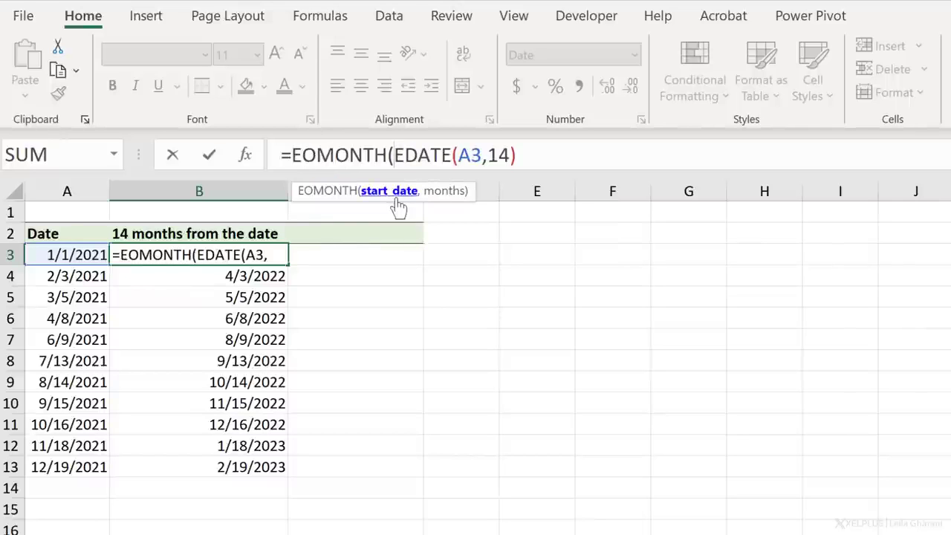
{"action": "left_click", "coordinate": [399, 194]}
{"action": "left_click", "coordinate": [545, 154]}
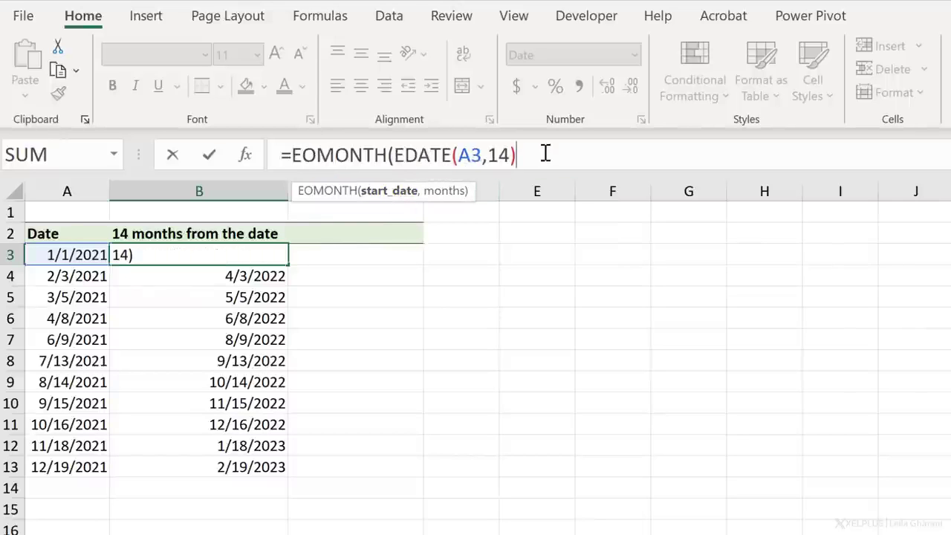
{"action": "type", "text": ",0"}
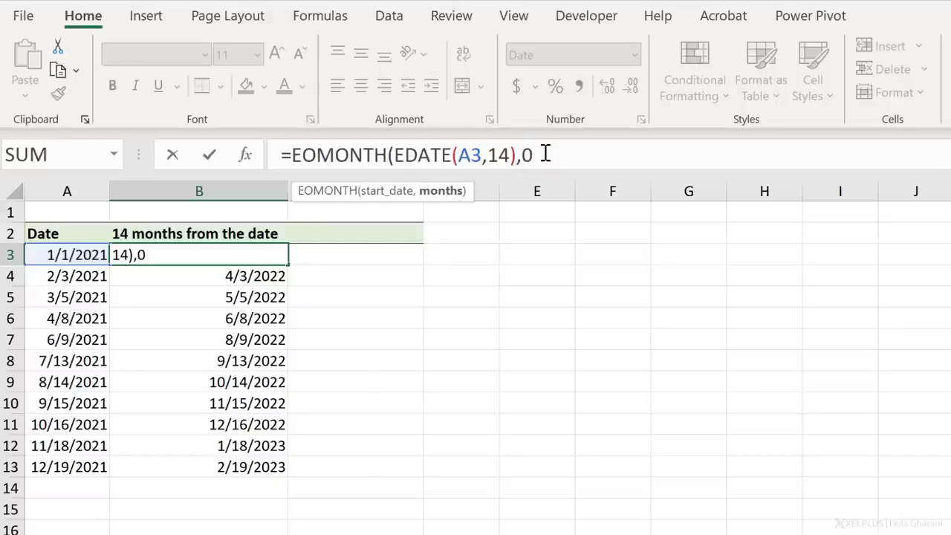
{"action": "type", "text": ")"}
{"action": "key", "text": "ctrl+Return"}
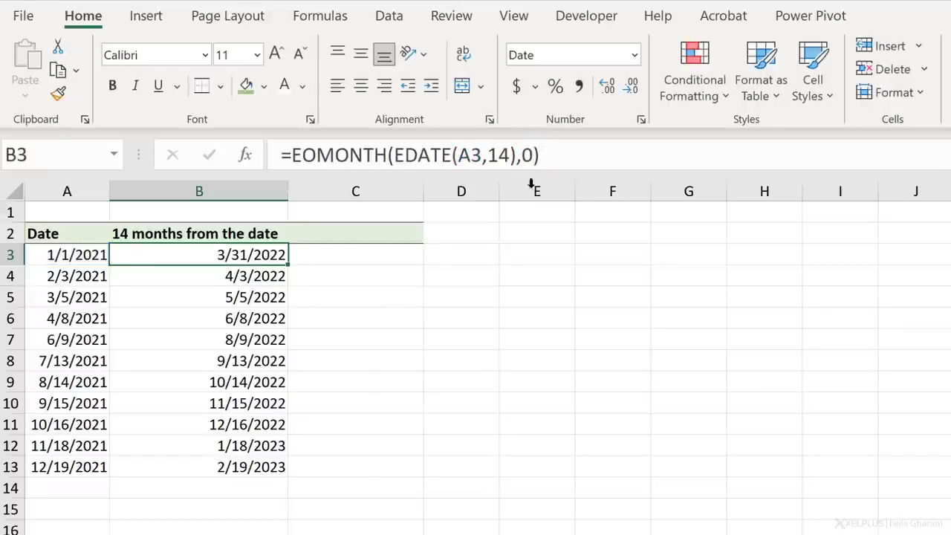
{"action": "double_click", "coordinate": [290, 263]}
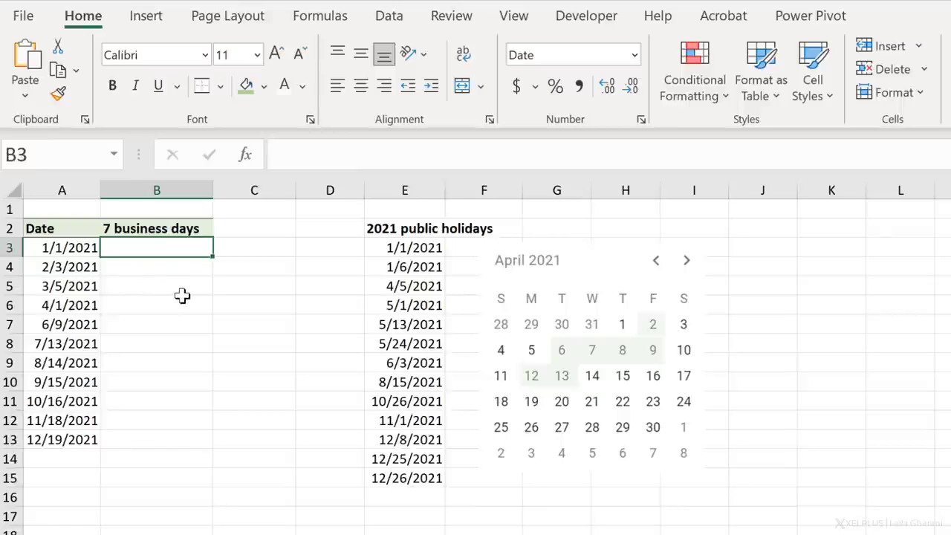
- Start a WORKDAY.INTL formula in B3 with A3 as the start date and 7 as the number of days
{"action": "type", "text": "="}
{"action": "type", "text": "or"}
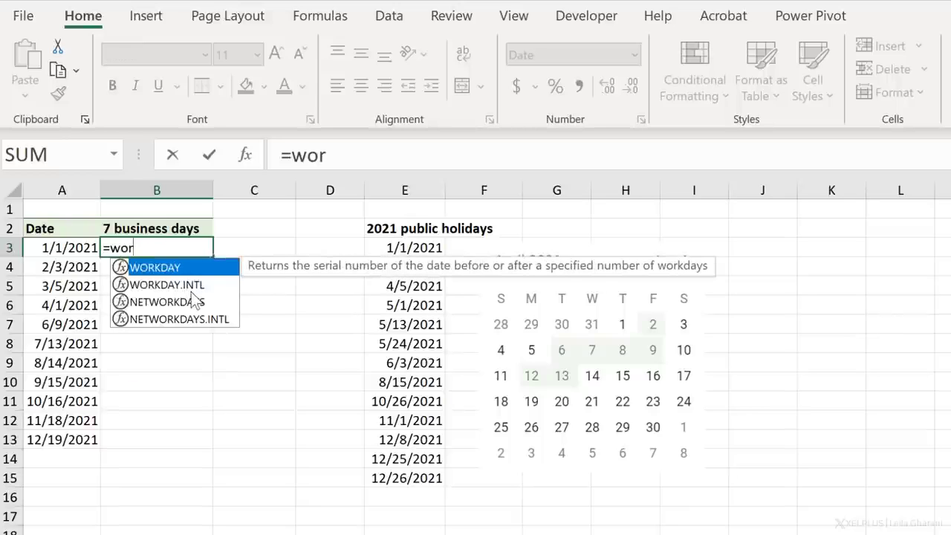
{"action": "key", "text": "Down"}
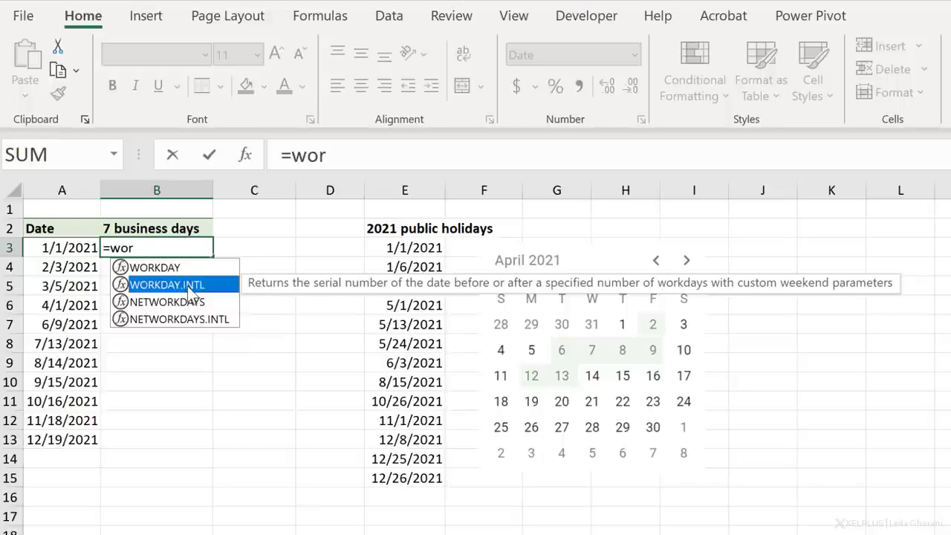
{"action": "double_click", "coordinate": [187, 286]}
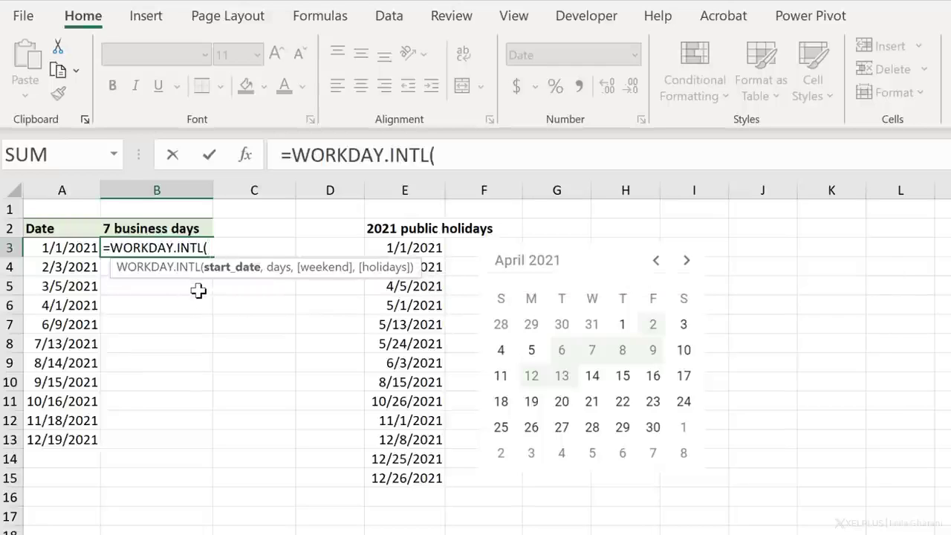
{"action": "key", "text": "Left"}
{"action": "type", "text": ","}
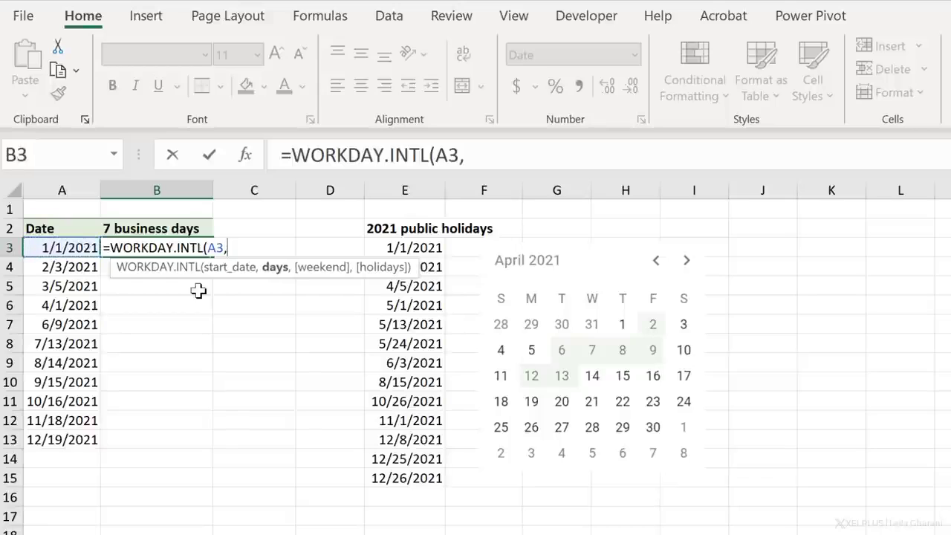
{"action": "type", "text": "7,"}
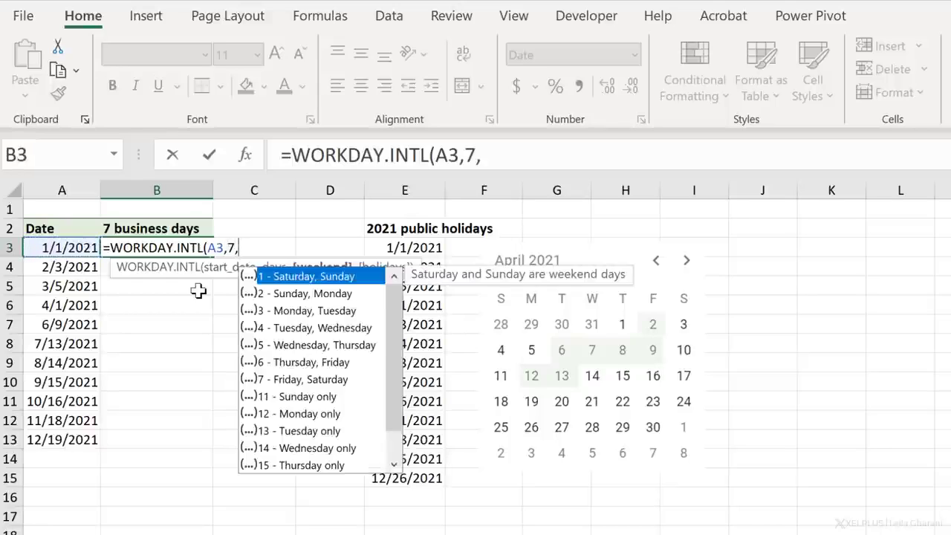
- Complete B3's WORKDAY.INTL formula with weekend option 1 (Saturday, Sunday) and the absolute holidays range $E$3:$E$15
{"action": "double_click", "coordinate": [297, 276]}
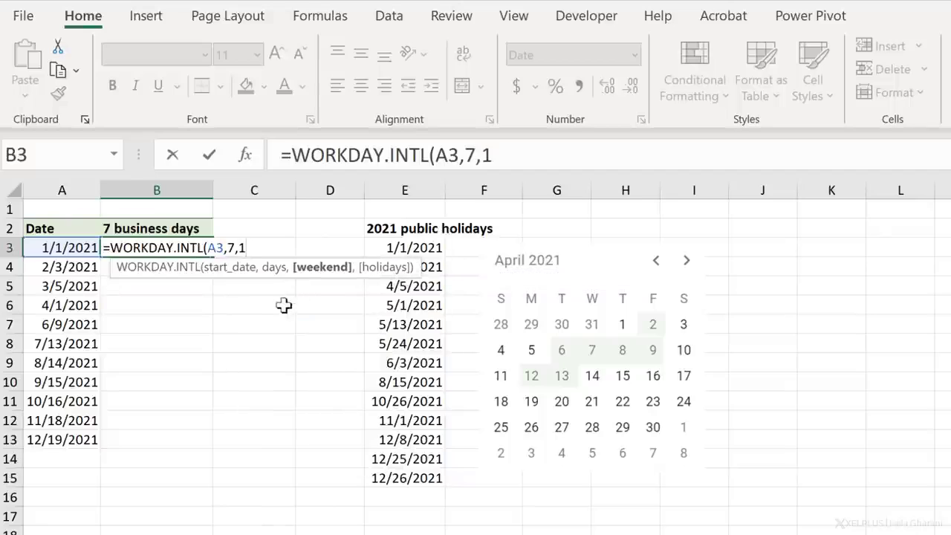
{"action": "type", "text": ","}
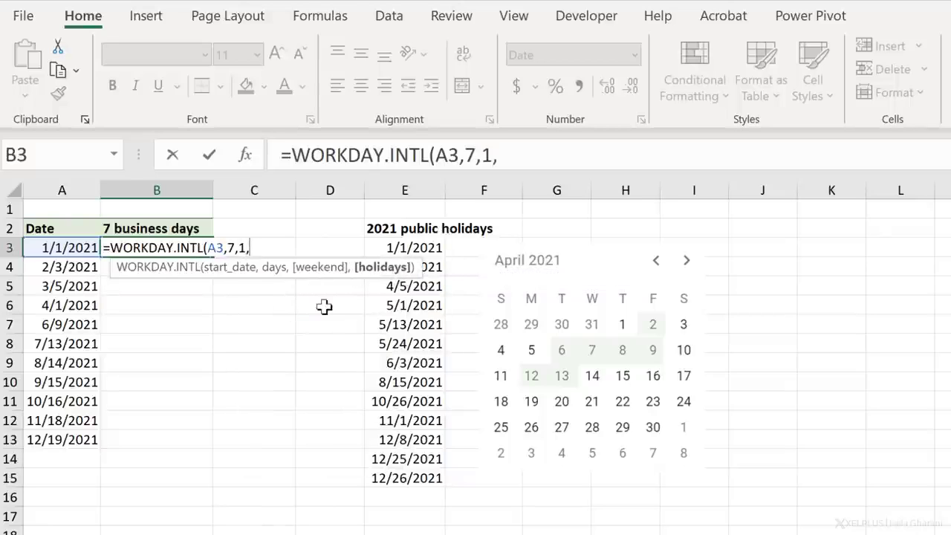
{"action": "left_click_drag", "start_coordinate": [413, 247], "coordinate": [421, 481]}
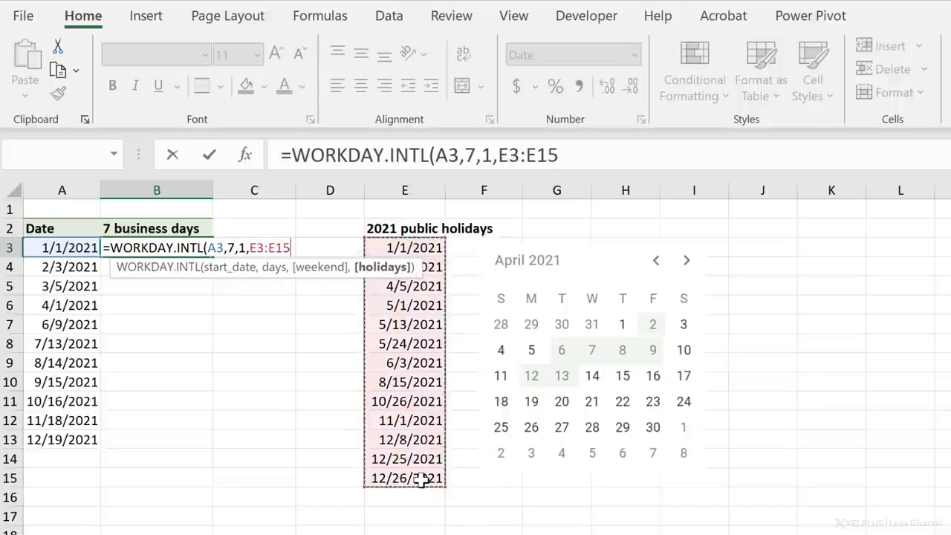
{"action": "key", "text": "F4"}
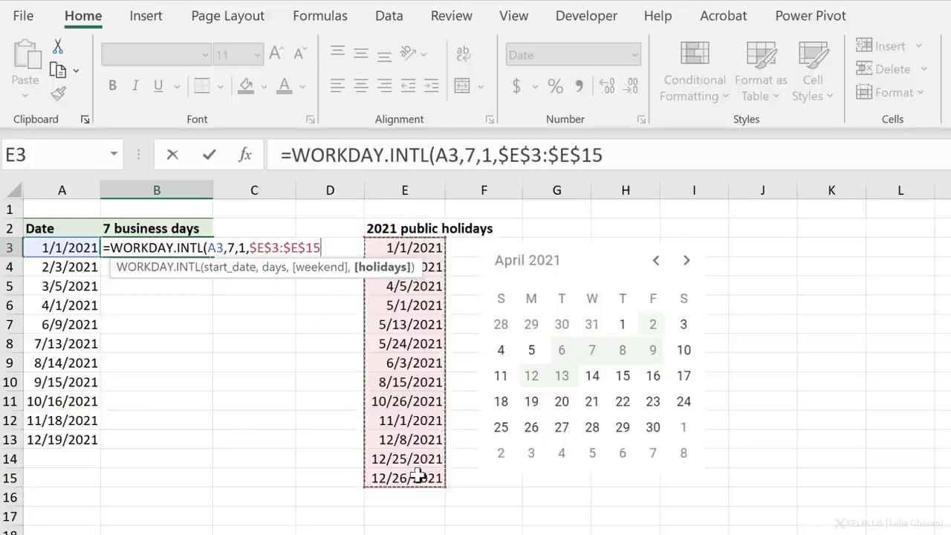
{"action": "type", "text": ")"}
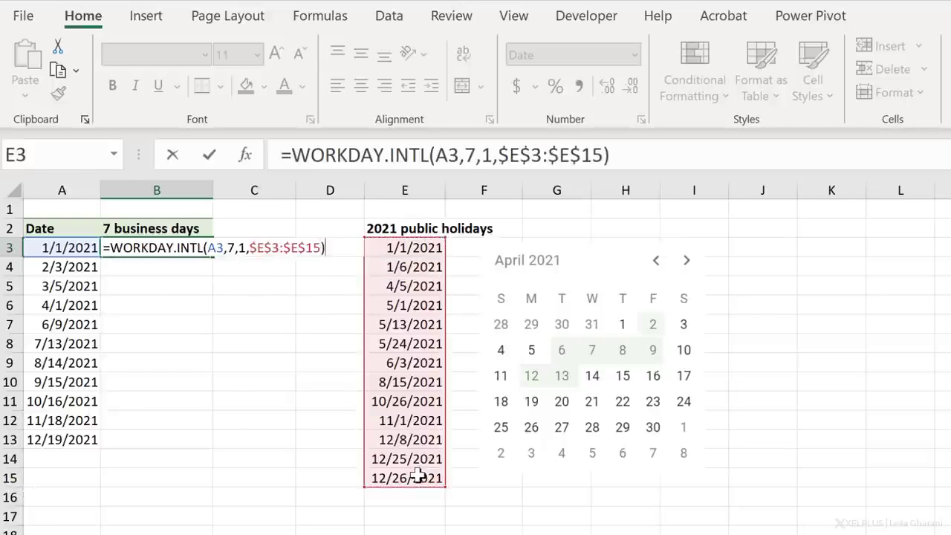
{"action": "key", "text": "Return"}
- Fill the WORKDAY.INTL formula down from B3 to B13 and compare the row 6 result with its original date
{"action": "left_click", "coordinate": [157, 248]}
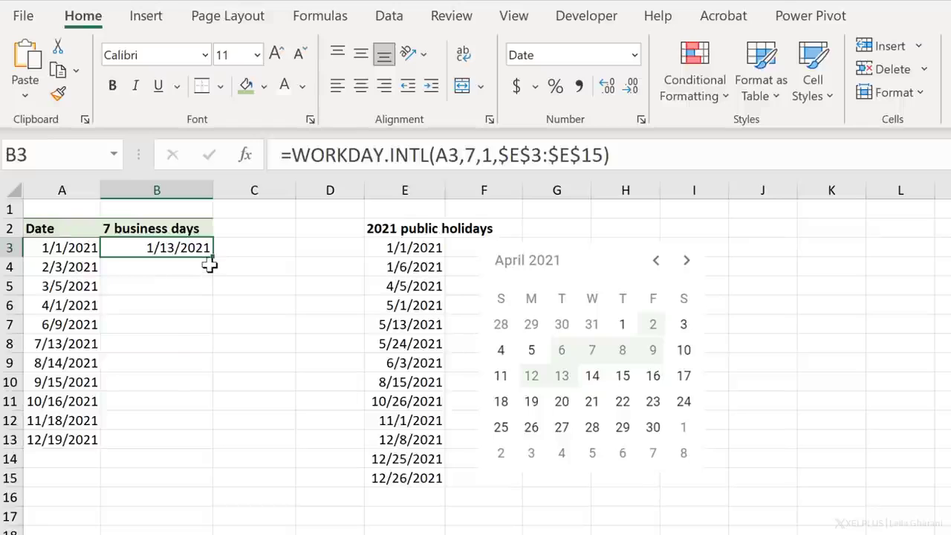
{"action": "double_click", "coordinate": [212, 255]}
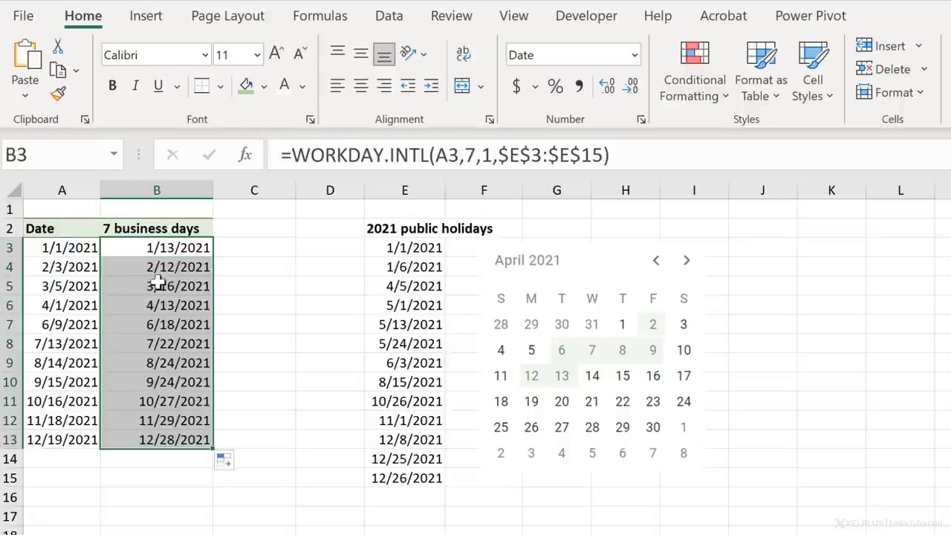
{"action": "left_click", "coordinate": [138, 308]}
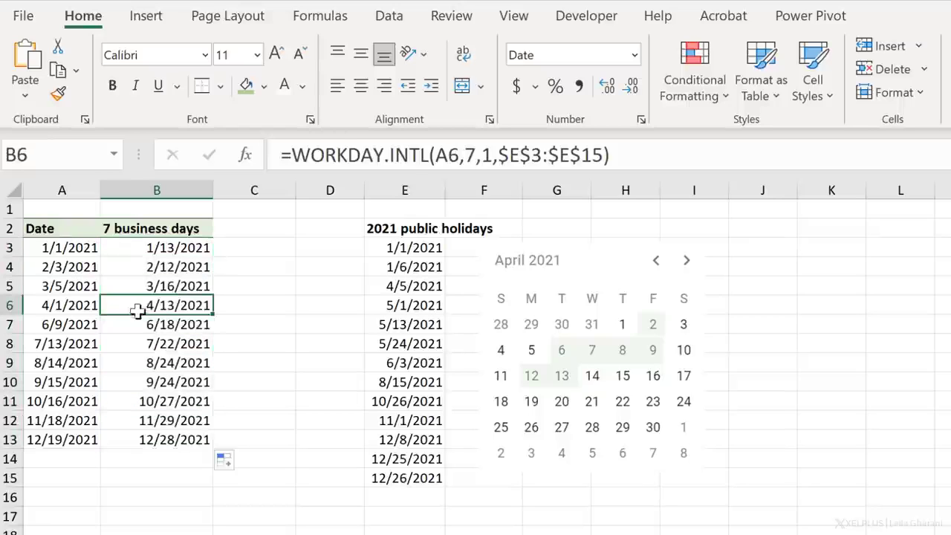
{"action": "left_click", "coordinate": [79, 305]}
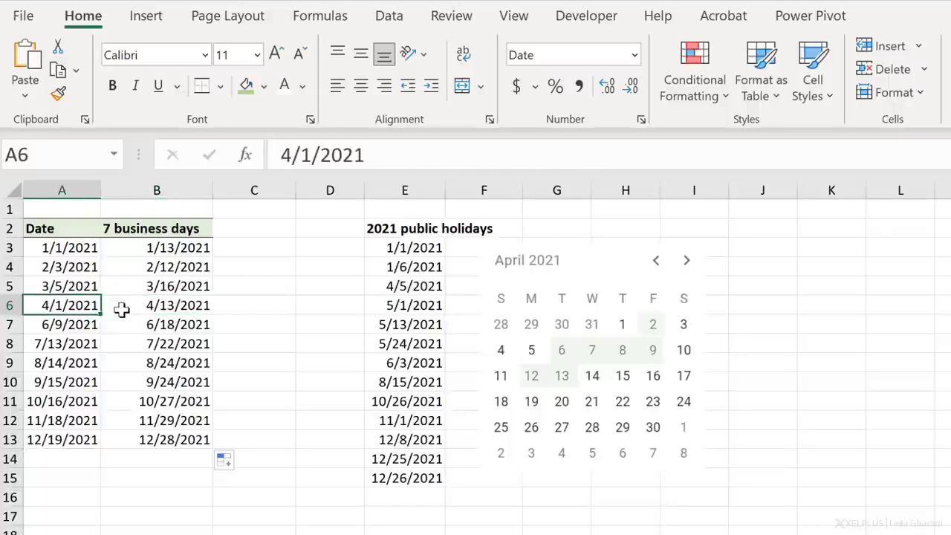
{"action": "left_click", "coordinate": [121, 310]}
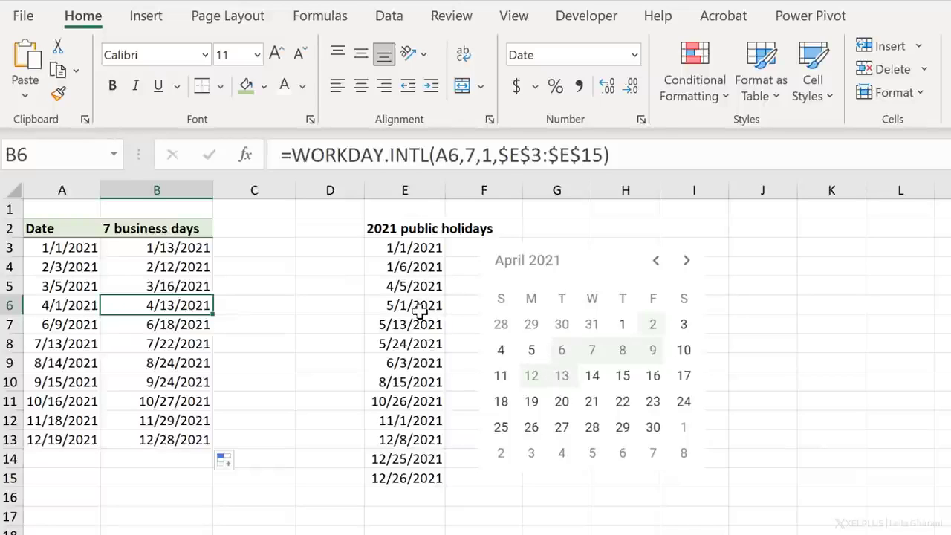
- Clear the 4/5/2021 entry in E5 from the public holidays list
{"action": "left_click", "coordinate": [421, 288]}
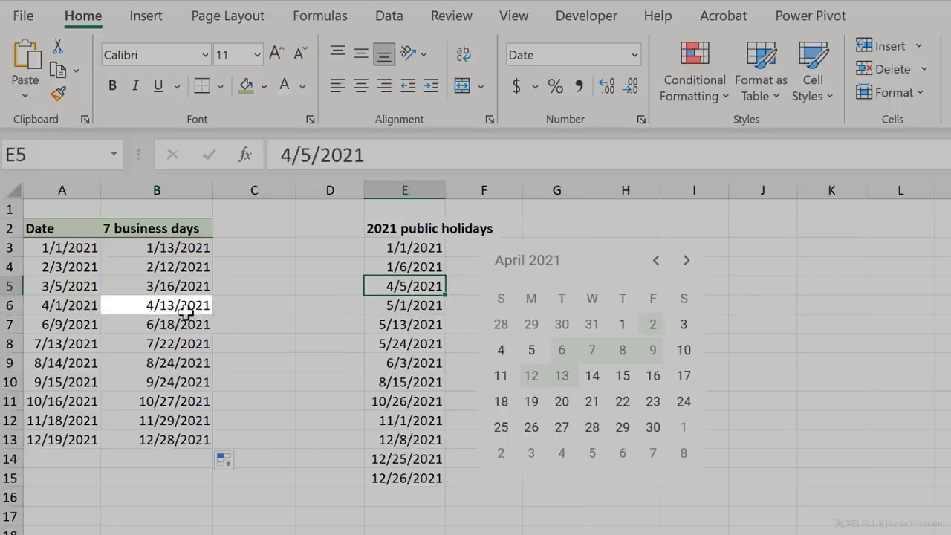
{"action": "key", "text": "Delete"}
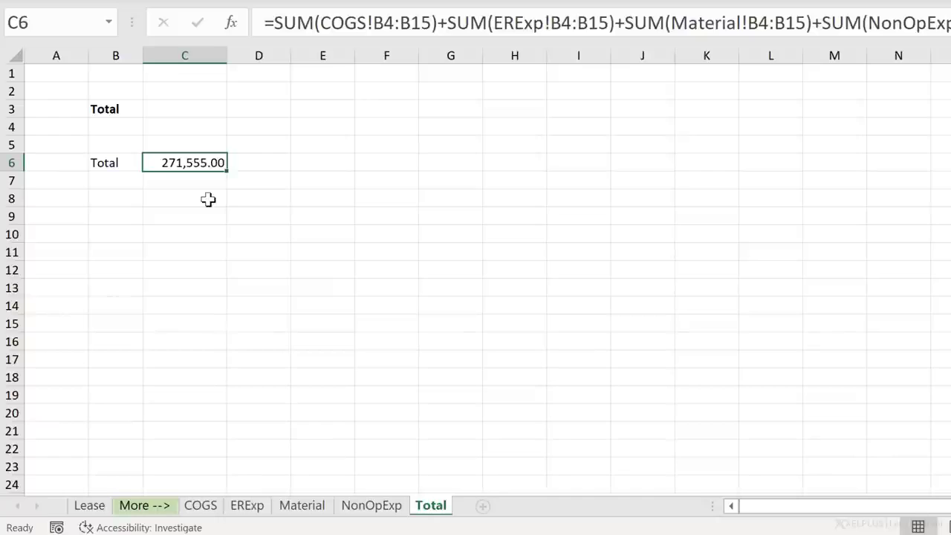
- Review the COGS, ERExp, Material and NonOpExp sheets, and return to the long SUM formula on the Total sheet
{"action": "left_click", "coordinate": [211, 508]}
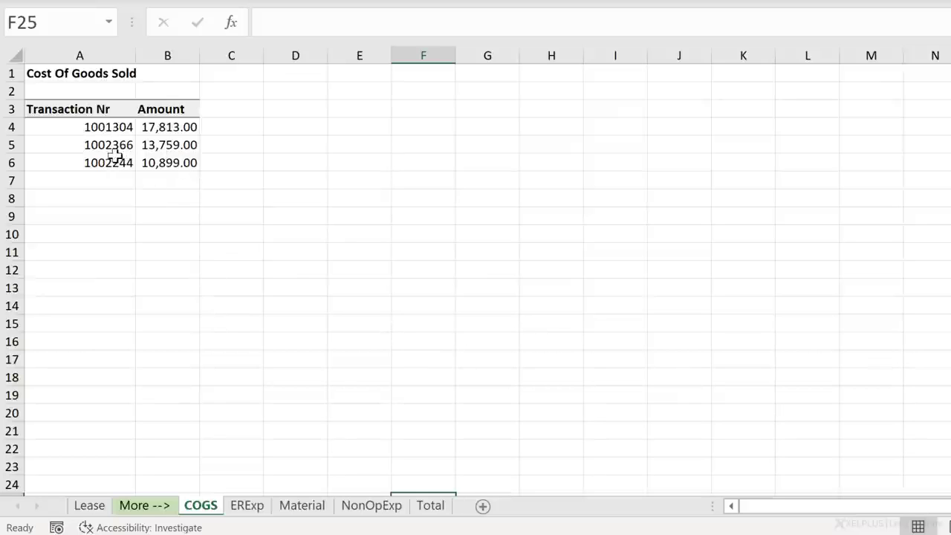
{"action": "left_click", "coordinate": [251, 508]}
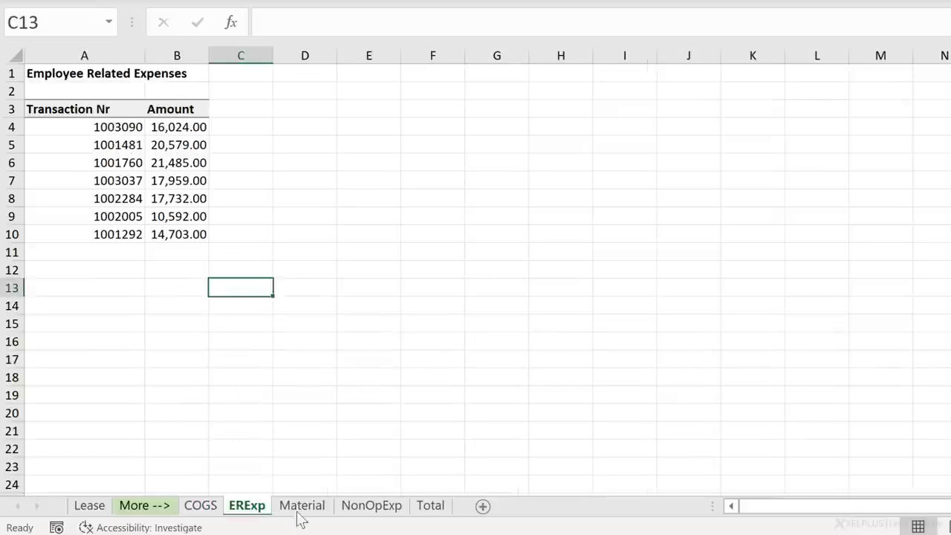
{"action": "left_click", "coordinate": [314, 513]}
{"action": "left_click", "coordinate": [361, 512]}
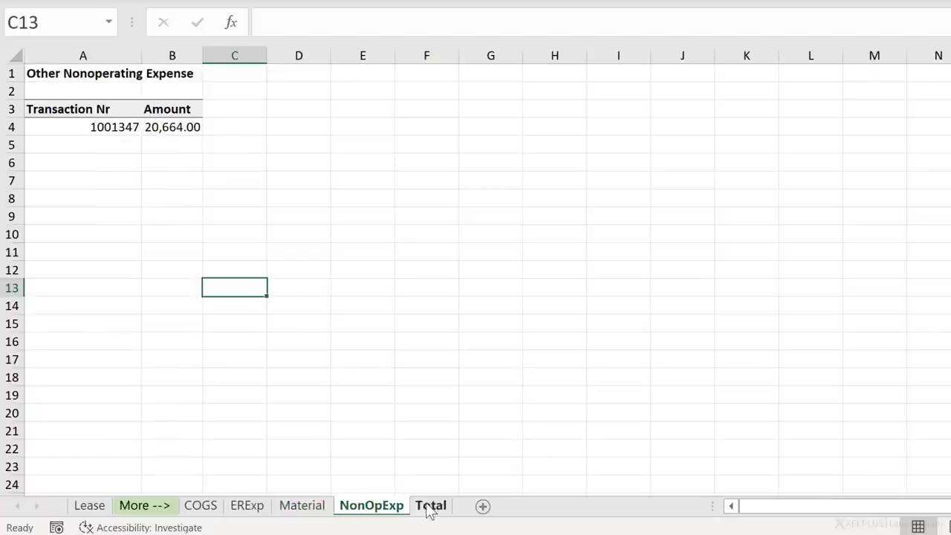
{"action": "left_click", "coordinate": [429, 509]}
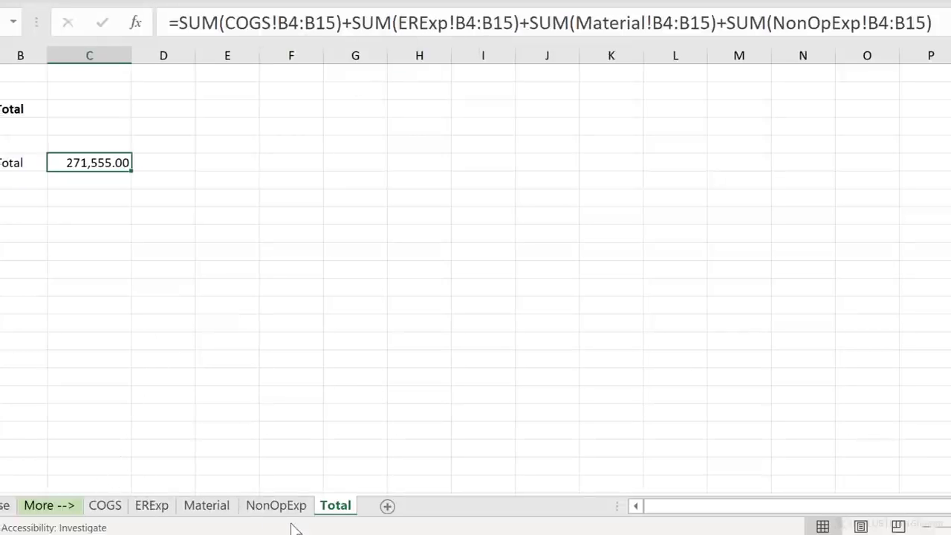
- In C3 of the Total sheet, enter the 3D sum =SUM(COGS:NonOpExp!B4:B15) across the four expense sheets
{"action": "left_click", "coordinate": [188, 110]}
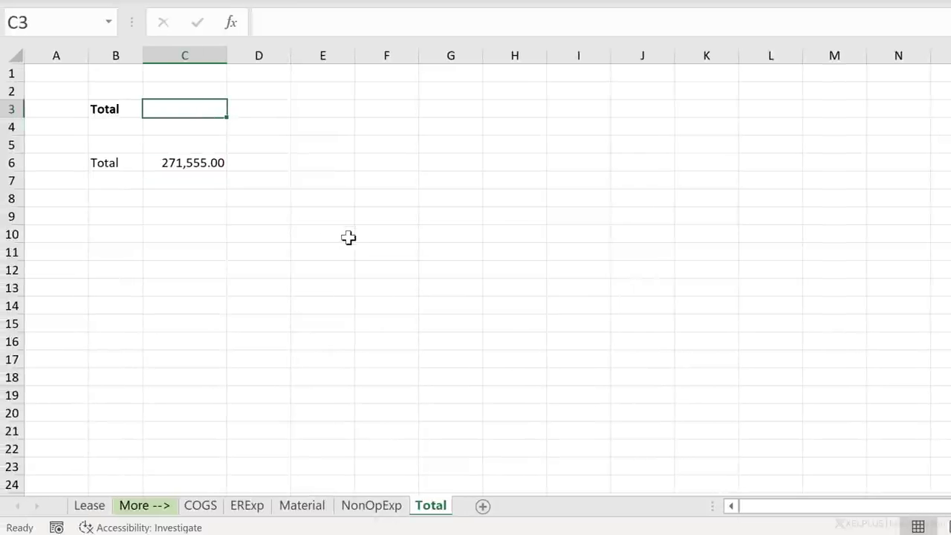
{"action": "type", "text": "=sum"}
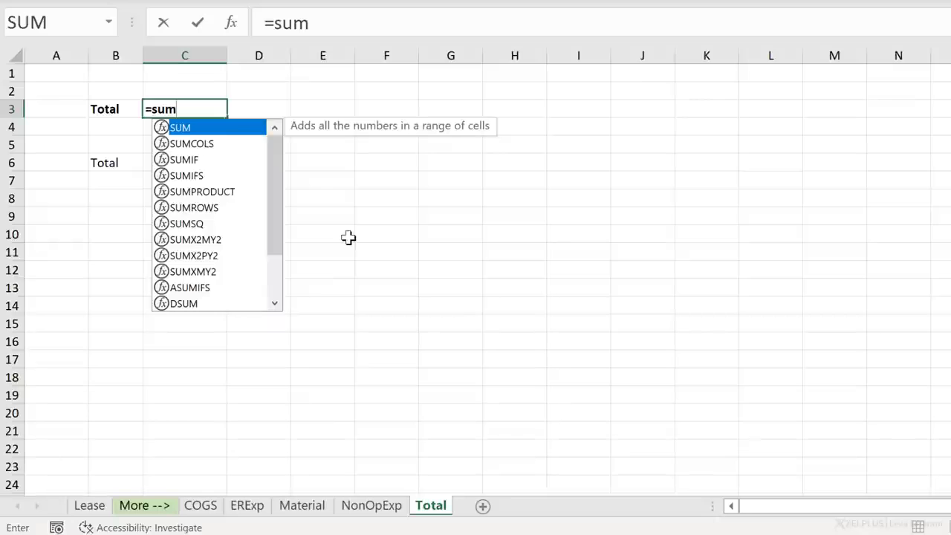
{"action": "type", "text": "("}
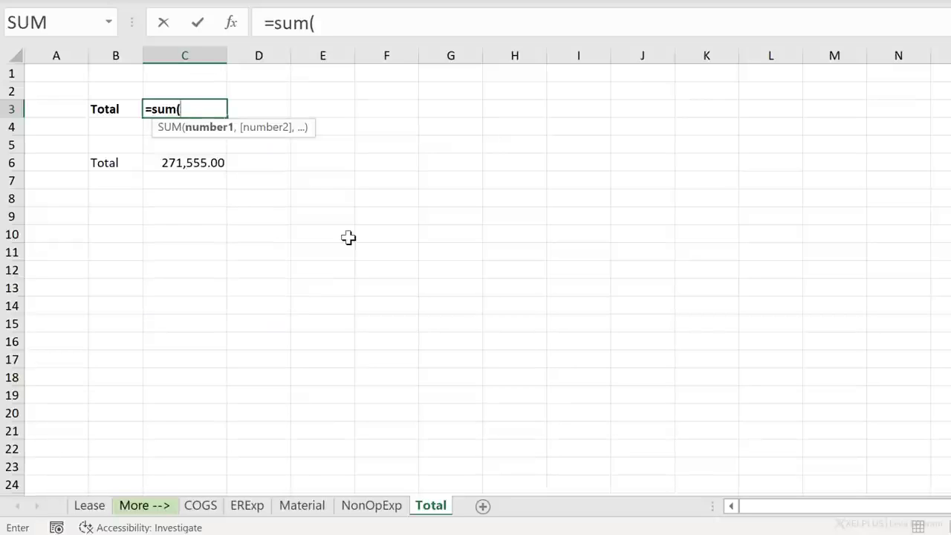
{"action": "left_click", "coordinate": [200, 505]}
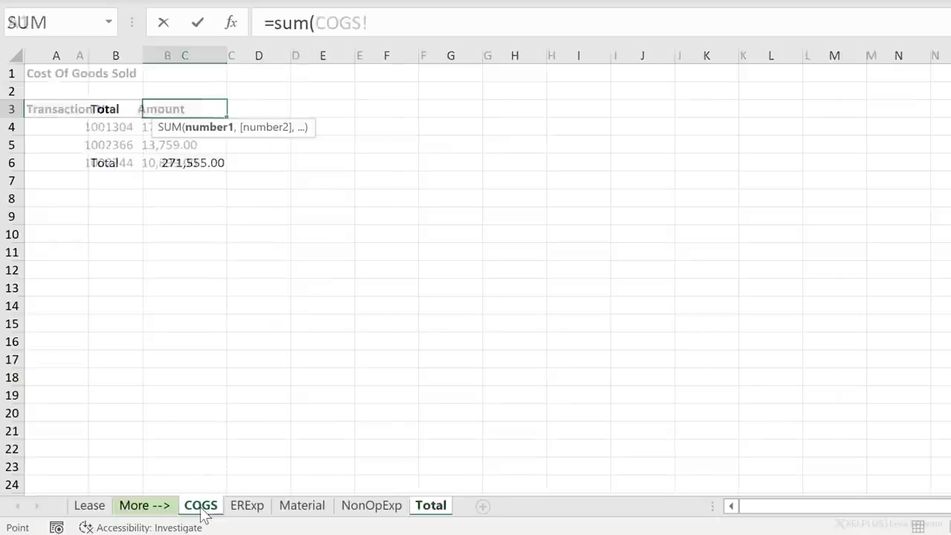
{"action": "left_click_drag", "start_coordinate": [145, 131], "coordinate": [169, 324]}
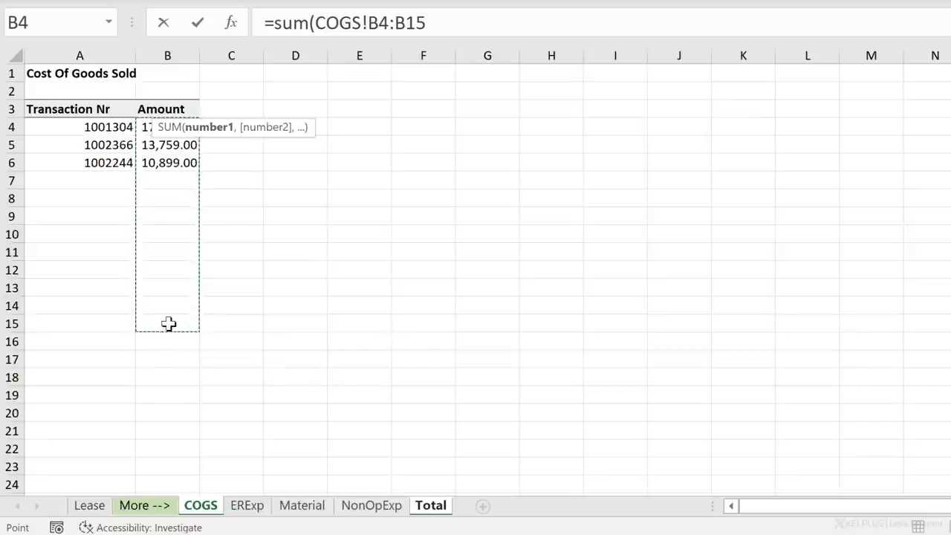
{"action": "key", "text": "shift"}
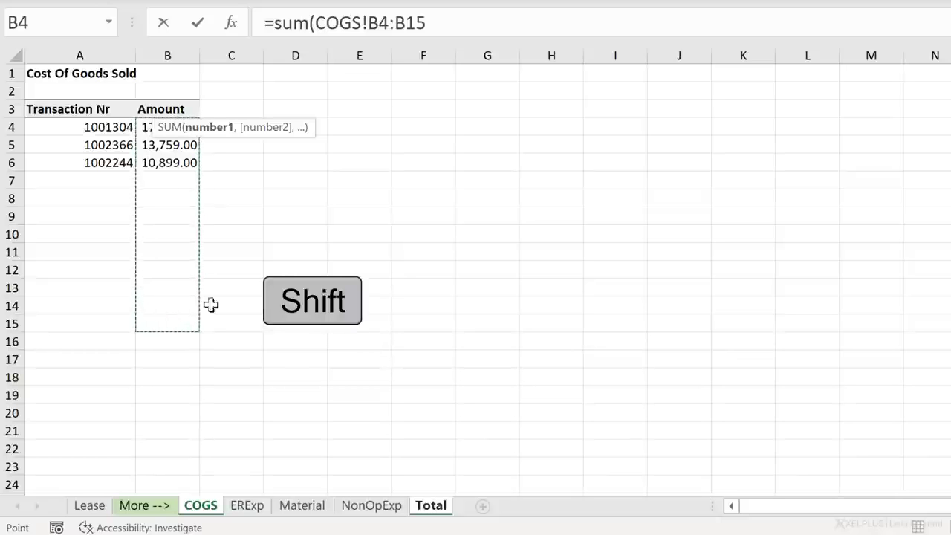
{"action": "left_click", "coordinate": [377, 508], "text": "shift"}
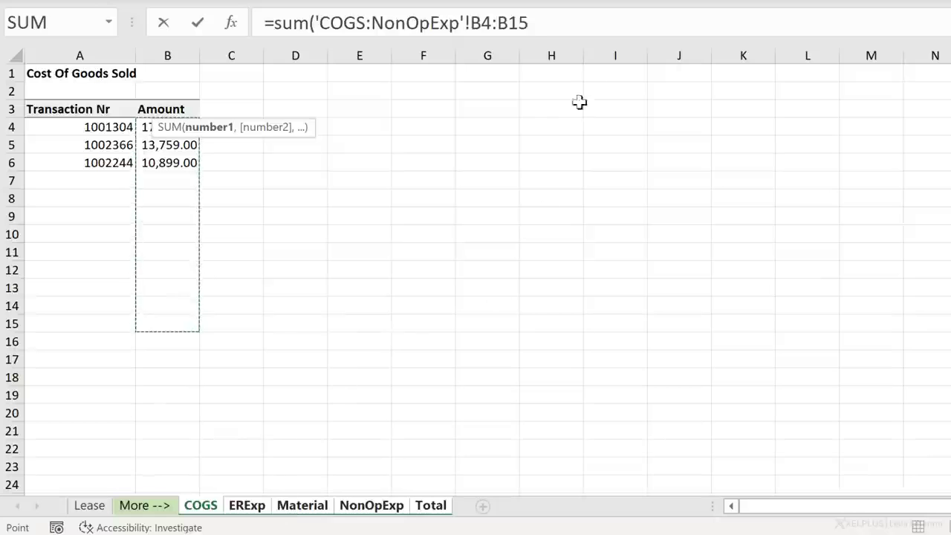
{"action": "left_click", "coordinate": [533, 12]}
{"action": "type", "text": ")"}
{"action": "key", "text": "Return"}
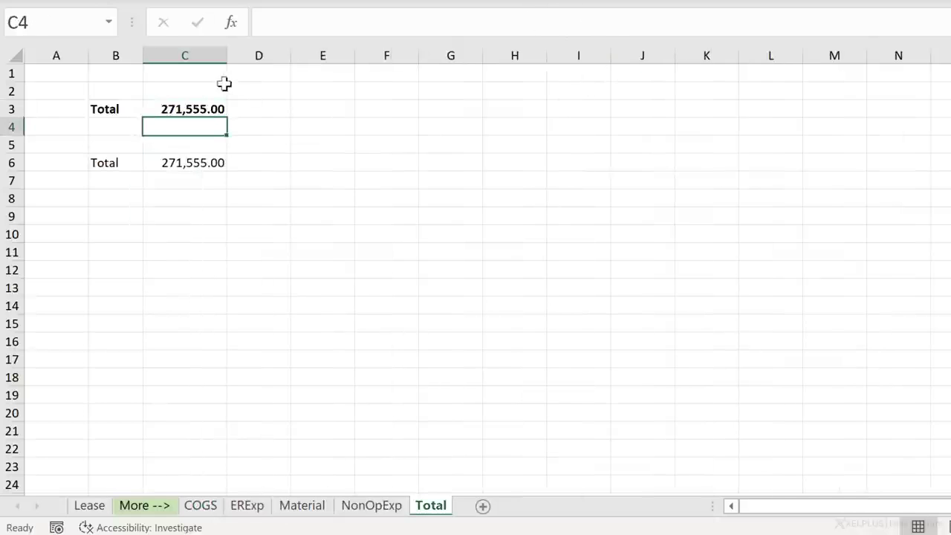
- Move the Lease sheet between ERExp and Material so the 3D sum includes it, and check C3 on the Total sheet
{"action": "left_click", "coordinate": [213, 110]}
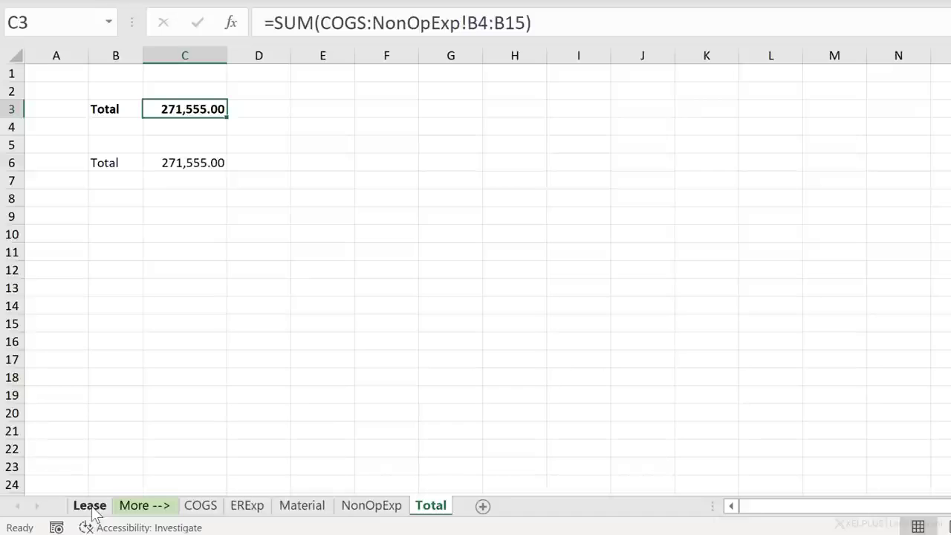
{"action": "mouse_move", "coordinate": [94, 512]}
{"action": "left_mouse_down"}
{"action": "mouse_move", "coordinate": [108, 479]}
{"action": "mouse_move", "coordinate": [194, 446]}
{"action": "mouse_move", "coordinate": [276, 462]}
{"action": "mouse_move", "coordinate": [280, 477]}
{"action": "left_mouse_up"}
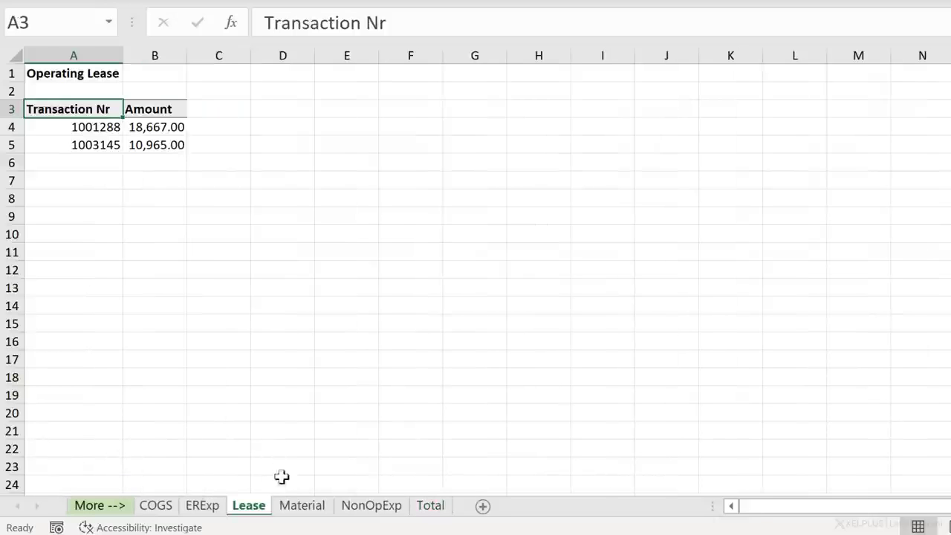
{"action": "left_click", "coordinate": [429, 508]}
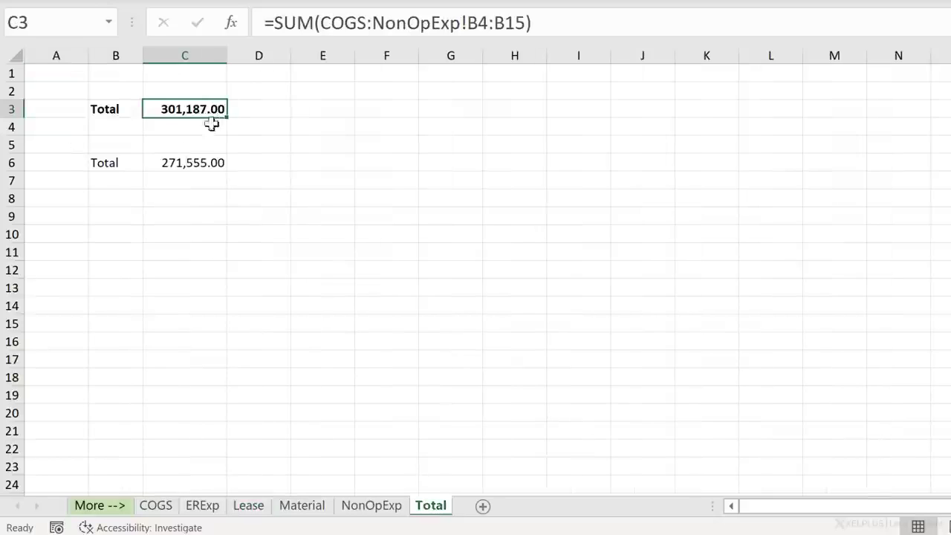
- Examine the sum of the Lease amounts in B4:B5 and compare it with the two totals on the Total sheet
{"action": "left_click", "coordinate": [248, 508]}
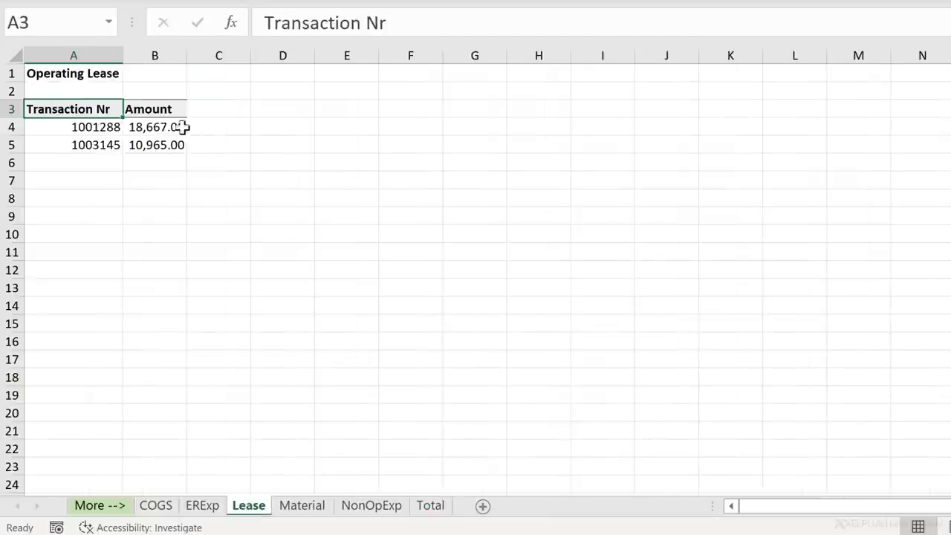
{"action": "left_click_drag", "start_coordinate": [186, 128], "coordinate": [174, 144]}
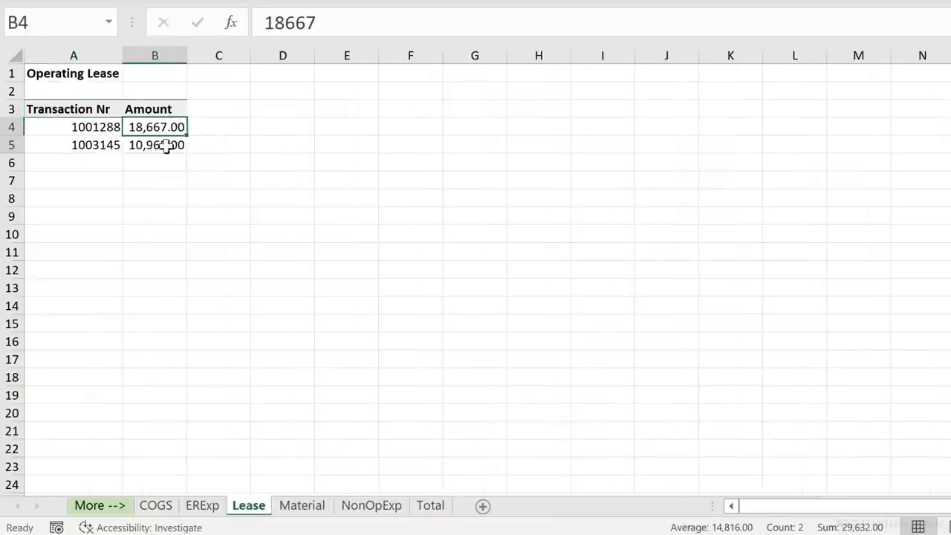
{"action": "left_click", "coordinate": [429, 506]}
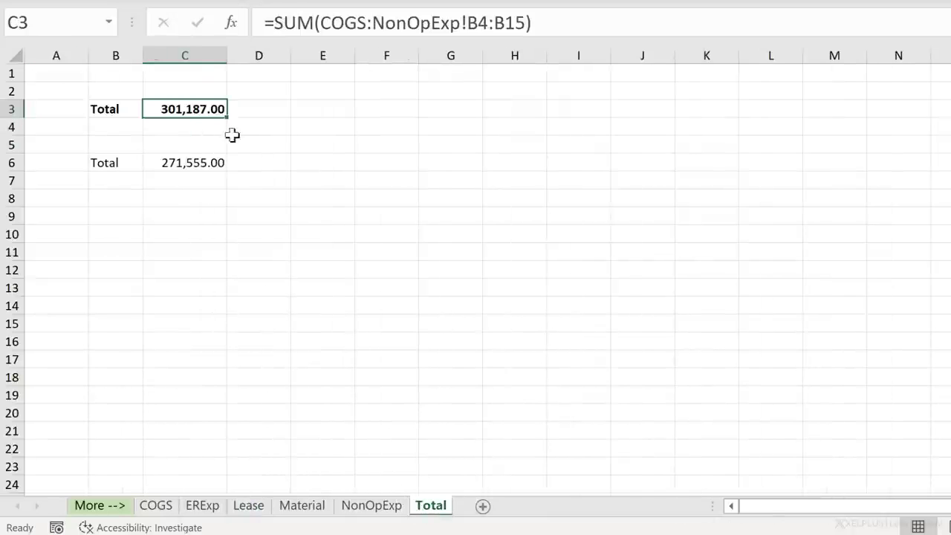
- Select the lower total in C6 on the Total sheet to compare it with the 3D sum in C3
{"action": "left_click", "coordinate": [200, 162]}
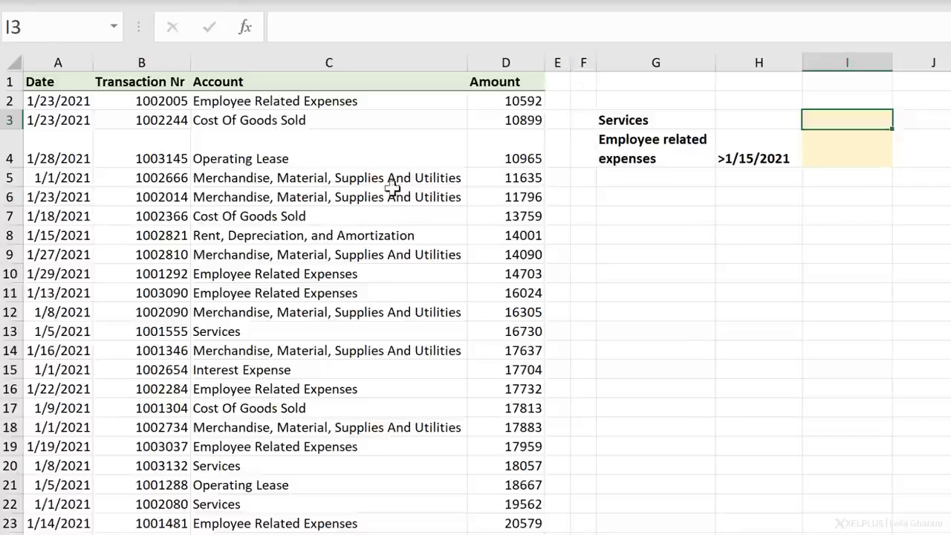
- Start a SUMIFS formula in I3 for Services, using the Amount cells $D$2:$D$25 as the absolute sum range
{"action": "left_click", "coordinate": [640, 118]}
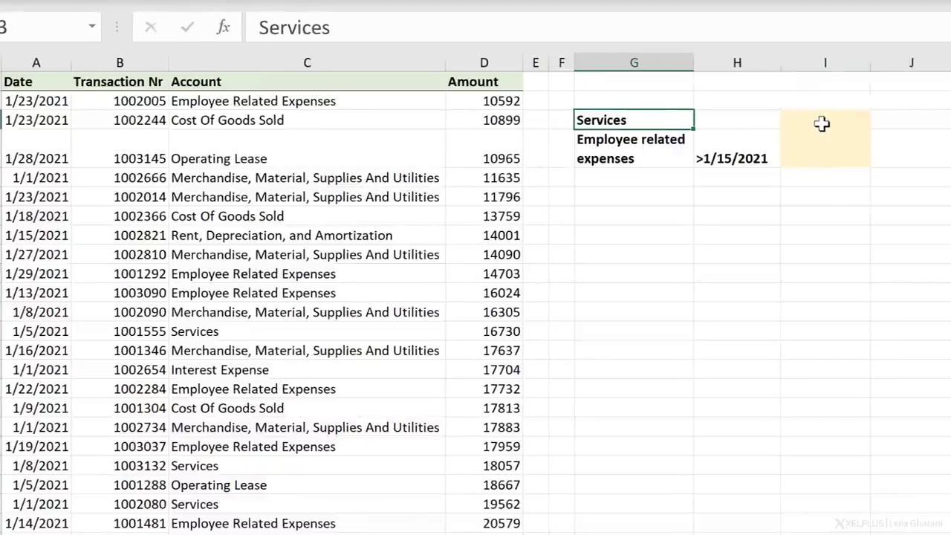
{"action": "left_click", "coordinate": [825, 123]}
{"action": "type", "text": "=sumifs("}
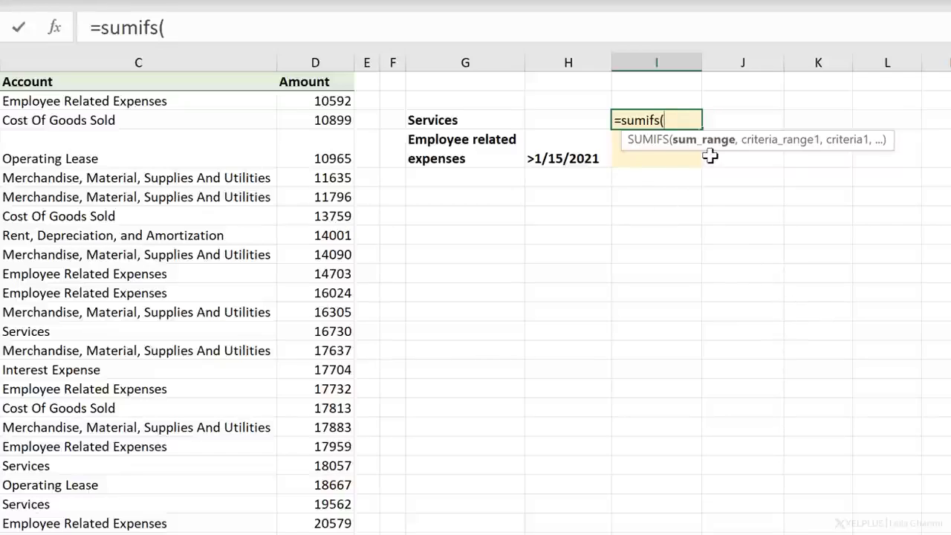
{"action": "left_click", "coordinate": [330, 105]}
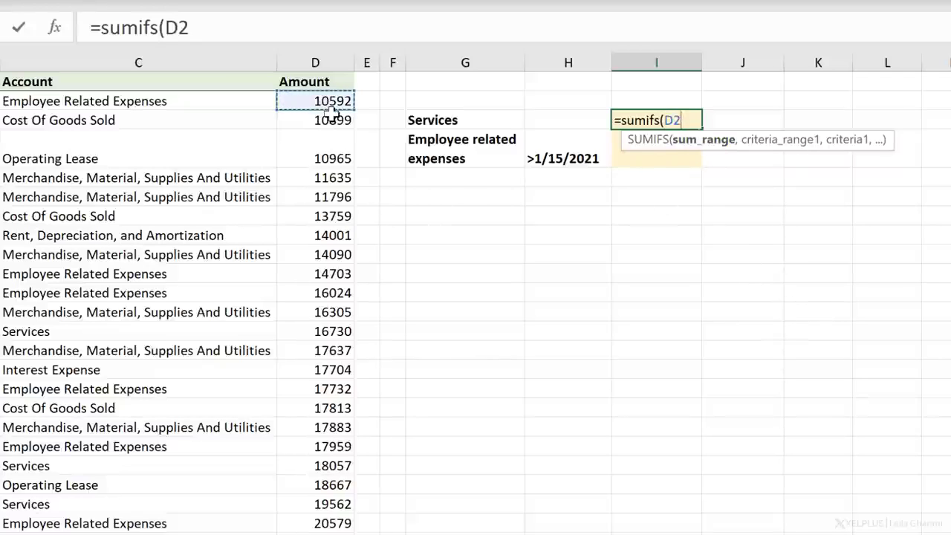
{"action": "key", "text": "ctrl+shift+Down"}
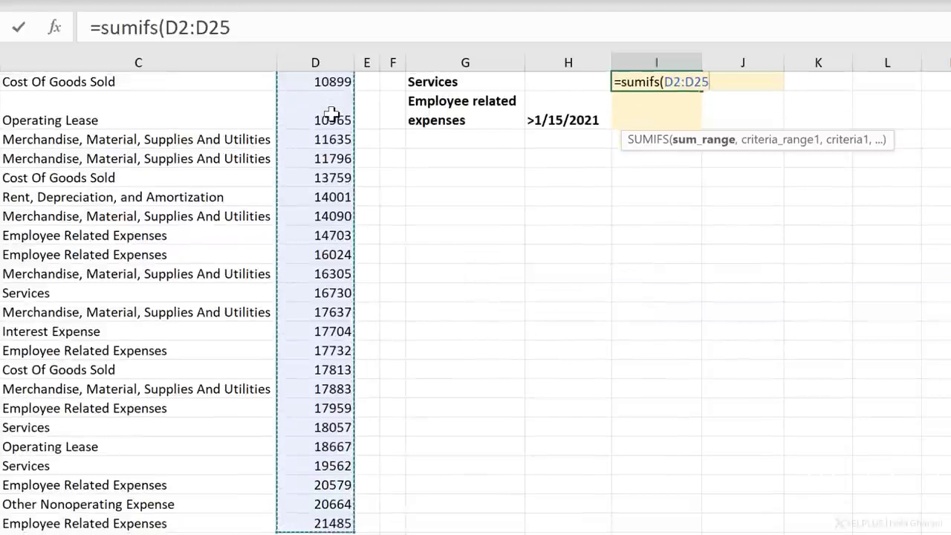
{"action": "key", "text": "F4"}
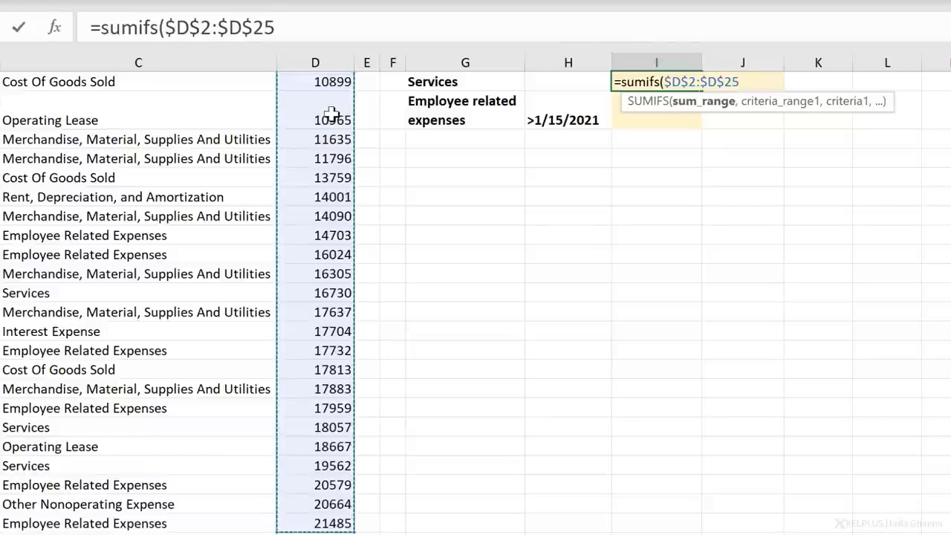
{"action": "type", "text": ","}
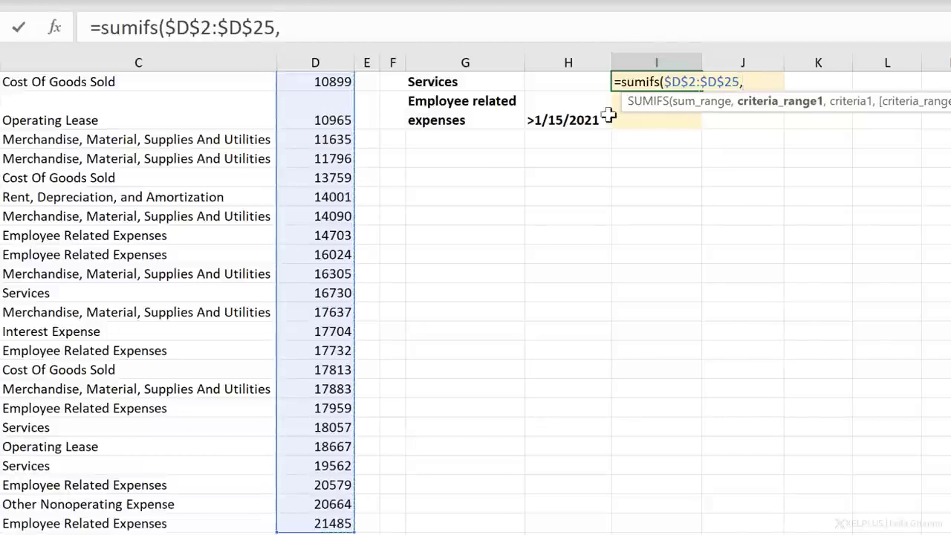
- Complete the SUMIFS in I3 with the Account cells $C$2:$C$25 as criteria range and G3 as the criterion
{"action": "scroll", "coordinate": [733, 161], "scroll_direction": "up", "scroll_amount": 1}
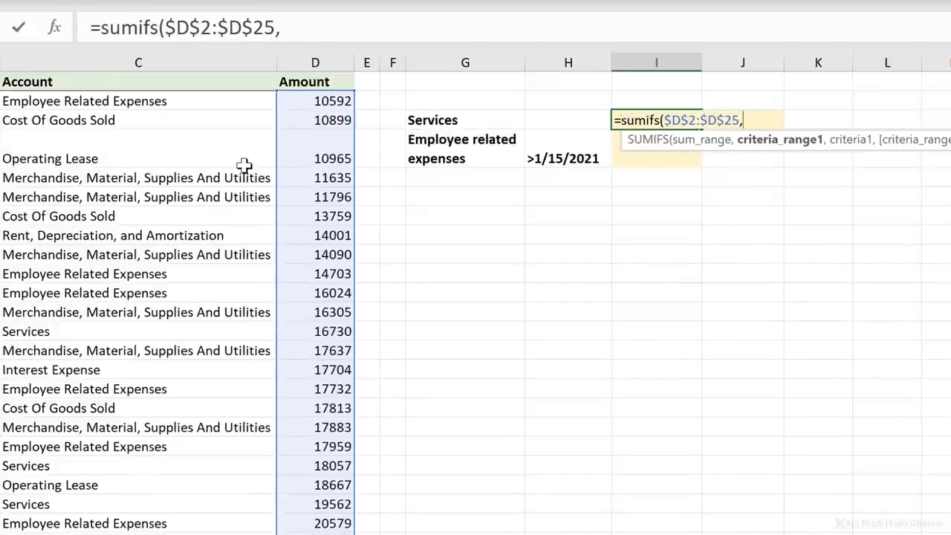
{"action": "left_click", "coordinate": [206, 104]}
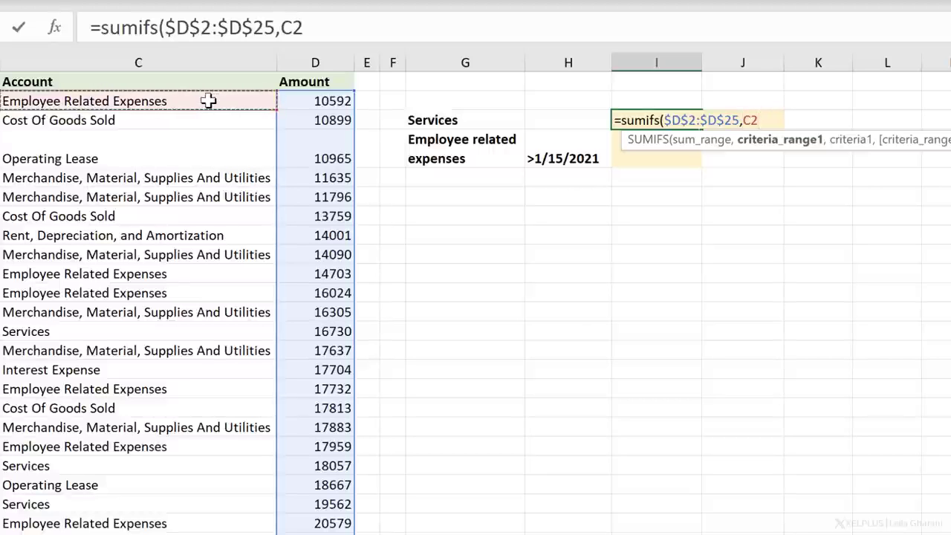
{"action": "key", "text": "ctrl+shift+Down"}
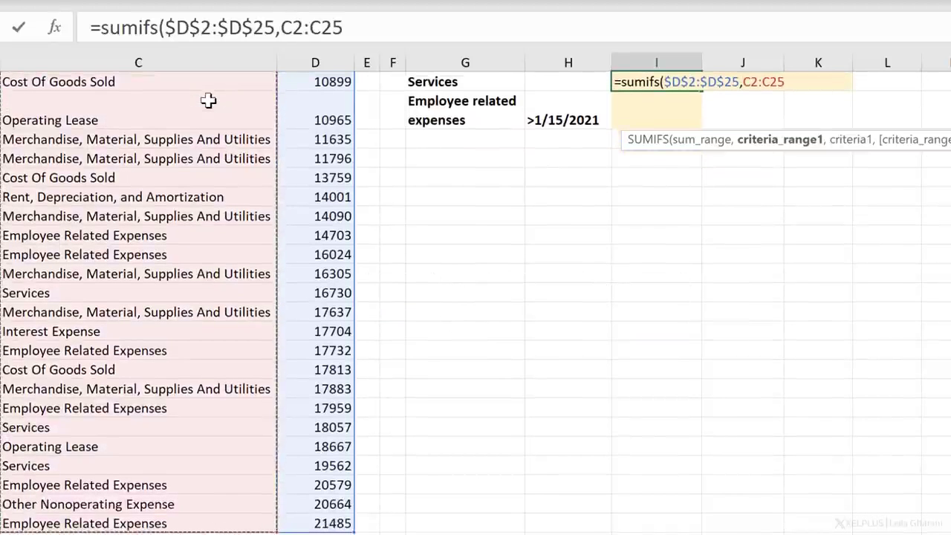
{"action": "key", "text": "F4"}
{"action": "type", "text": ","}
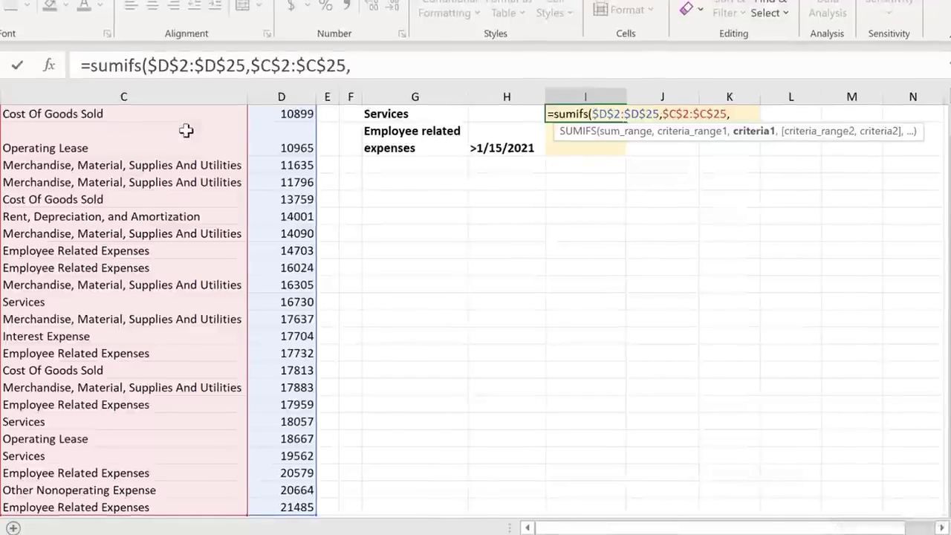
{"action": "scroll", "coordinate": [372, 215], "scroll_direction": "up", "scroll_amount": 1}
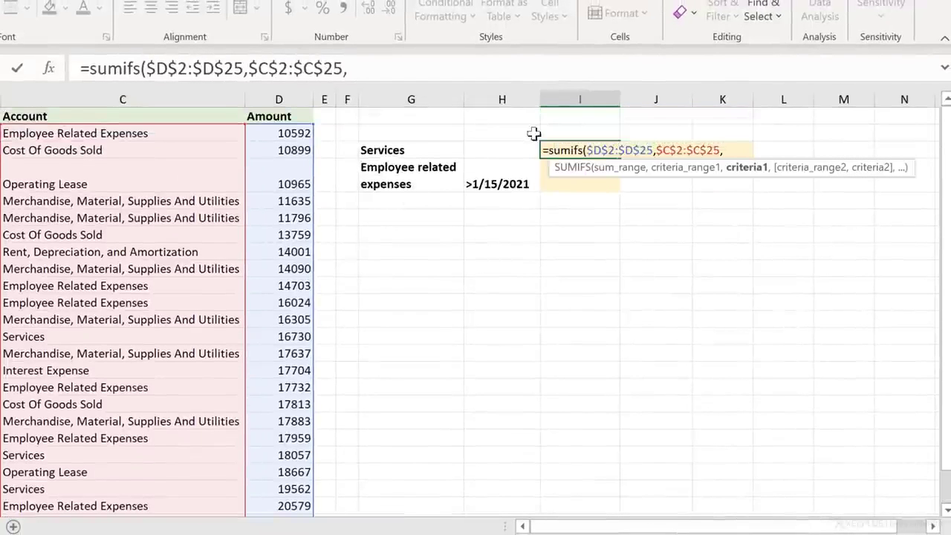
{"action": "left_click", "coordinate": [433, 149]}
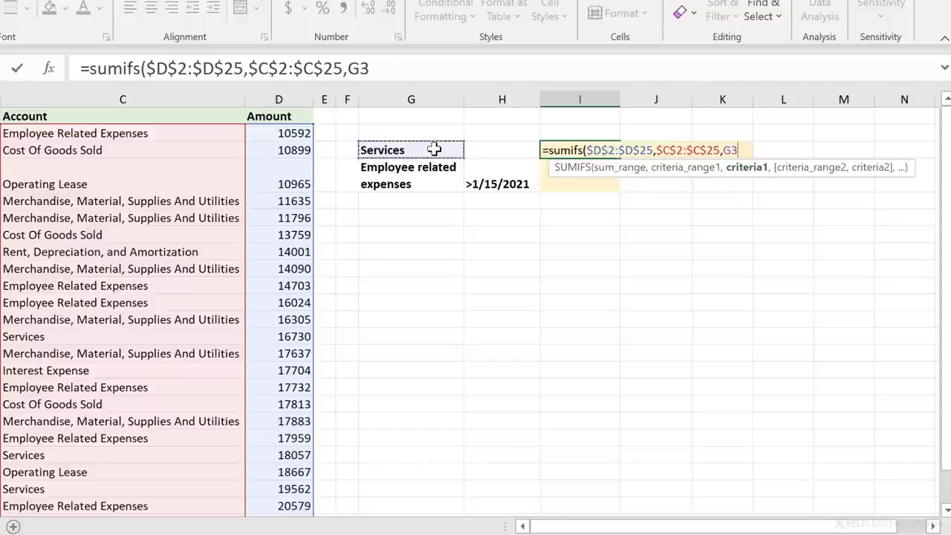
{"action": "type", "text": ")"}
{"action": "key", "text": "Return"}
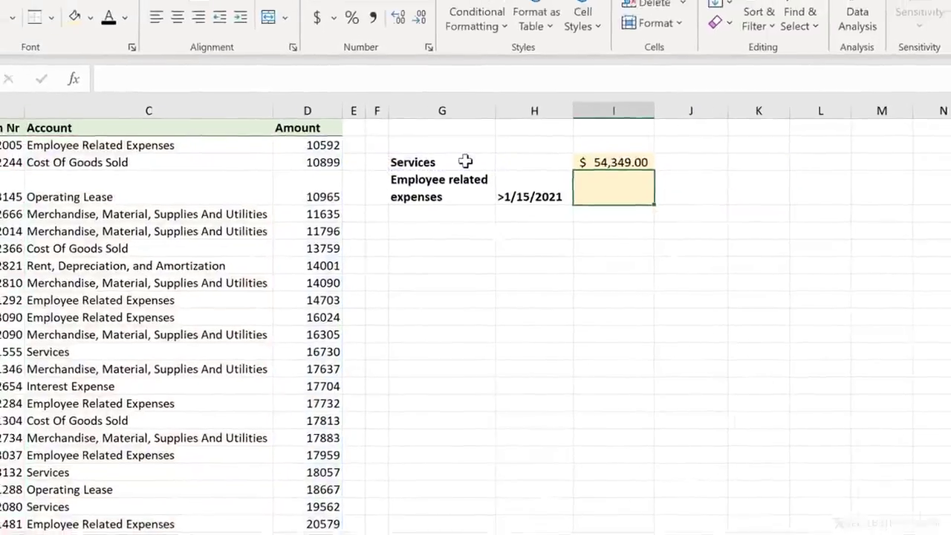
- Fill the SUMIFS formula from I3 down to I4 and review the references in the copied formula
{"action": "key", "text": "Up"}
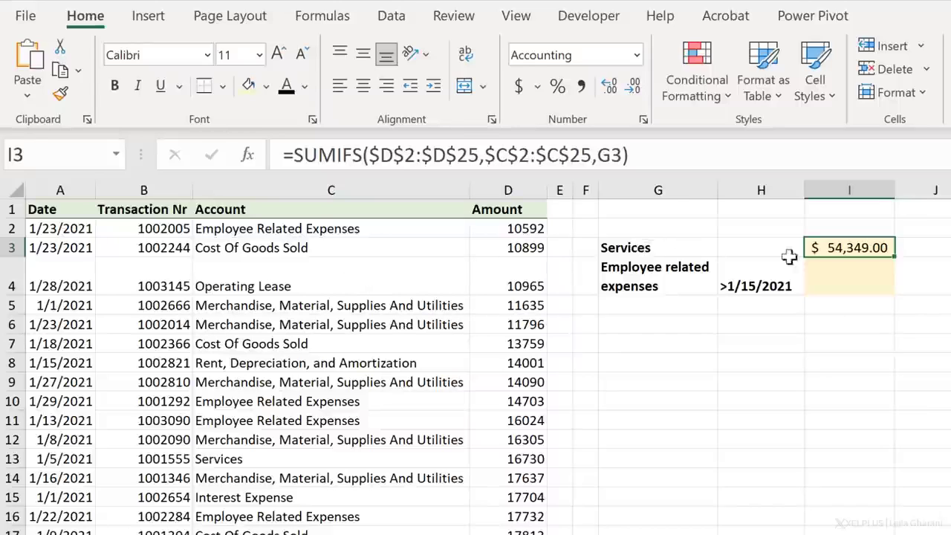
{"action": "left_click_drag", "start_coordinate": [888, 286], "coordinate": [867, 283]}
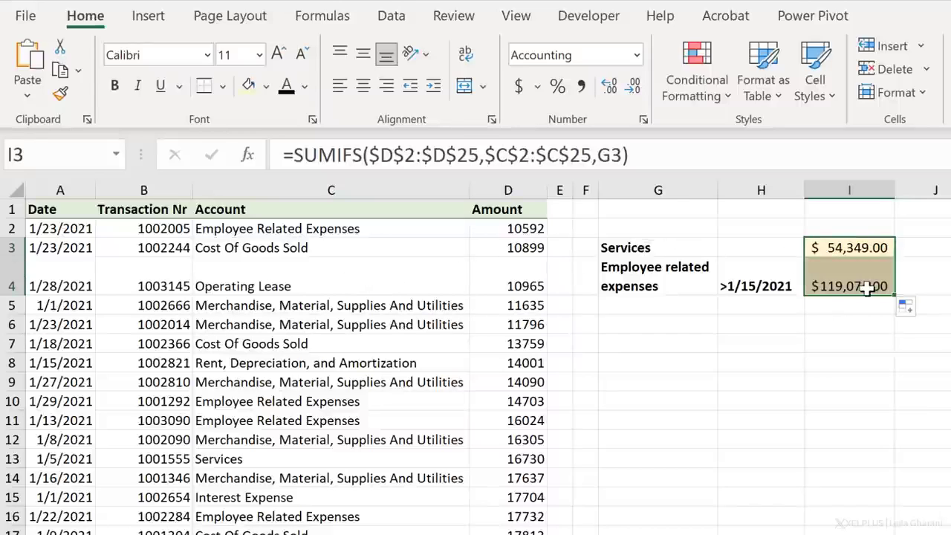
{"action": "left_click", "coordinate": [868, 288]}
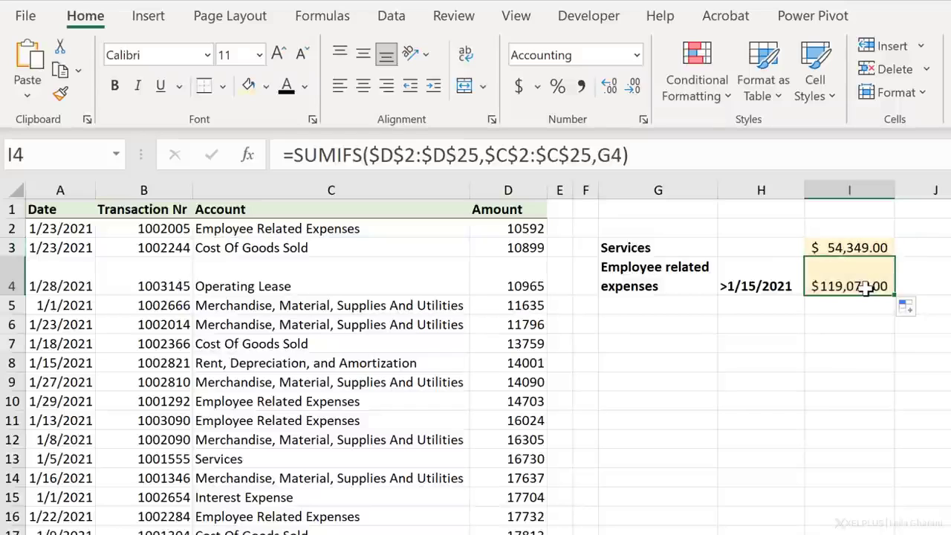
{"action": "left_click", "coordinate": [657, 154]}
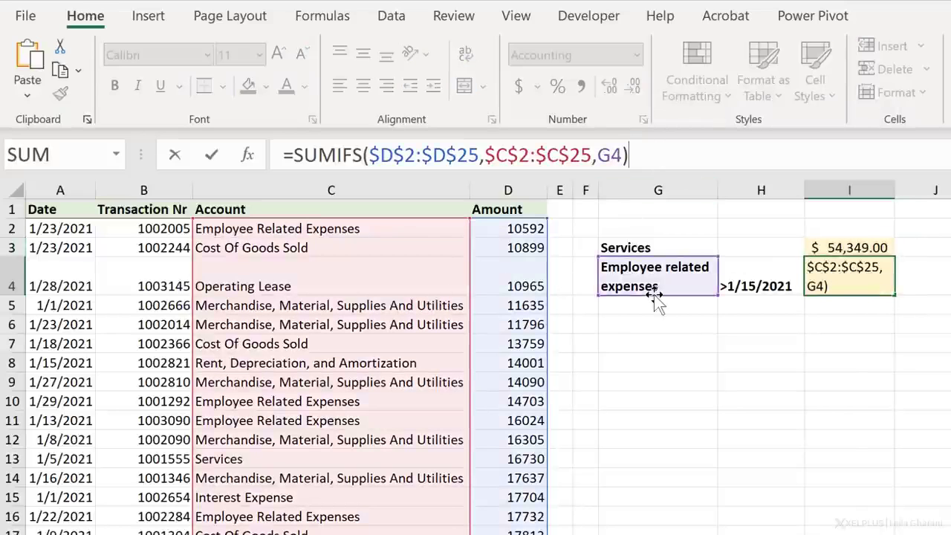
{"action": "left_click", "coordinate": [823, 305]}
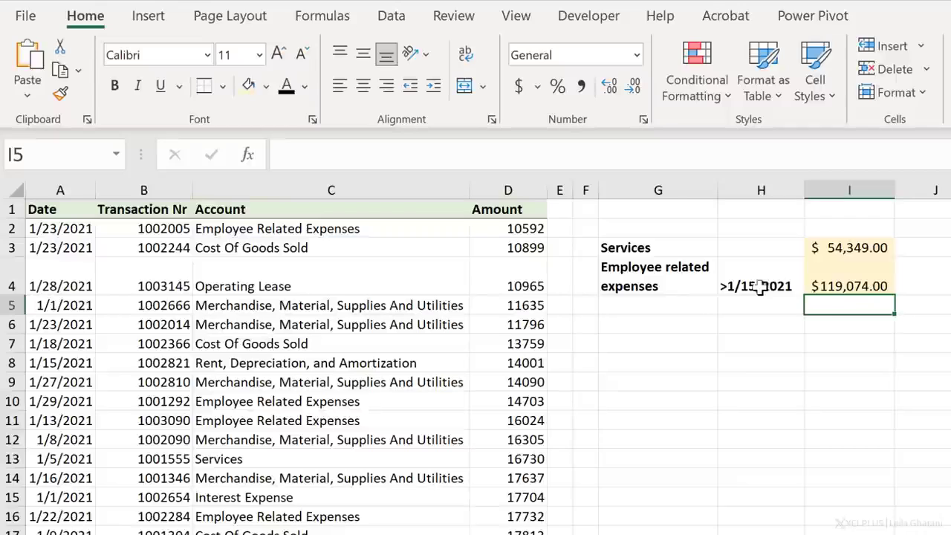
- Extend the SUMIFS in I4 with a second condition: date range $A$2:$A$25 and criterion H4
{"action": "left_click", "coordinate": [815, 284]}
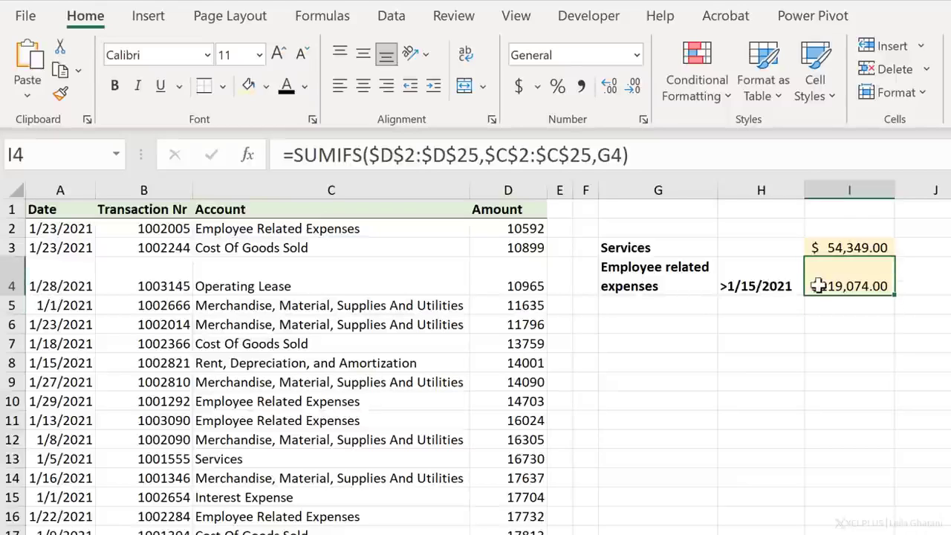
{"action": "left_click", "coordinate": [620, 156]}
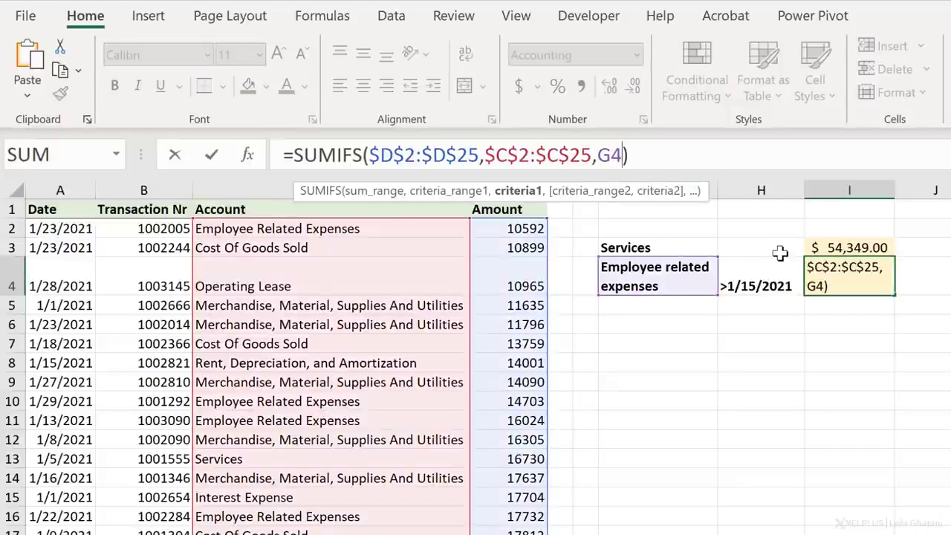
{"action": "type", "text": ","}
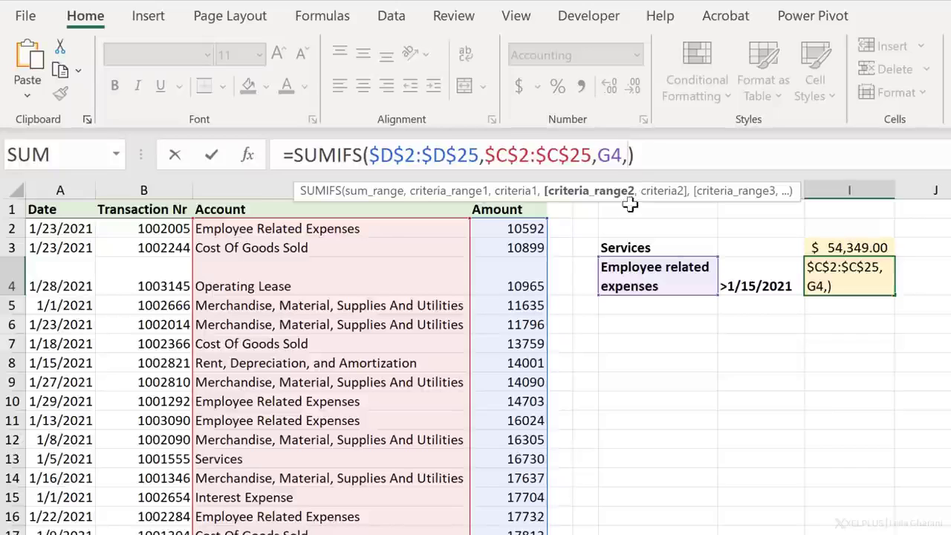
{"action": "left_click", "coordinate": [64, 229]}
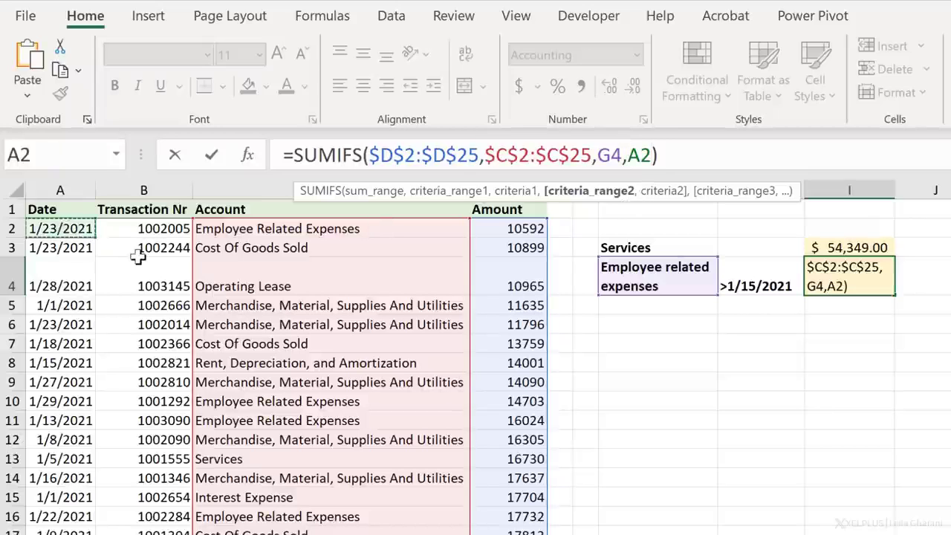
{"action": "key", "text": "ctrl+shift+Down"}
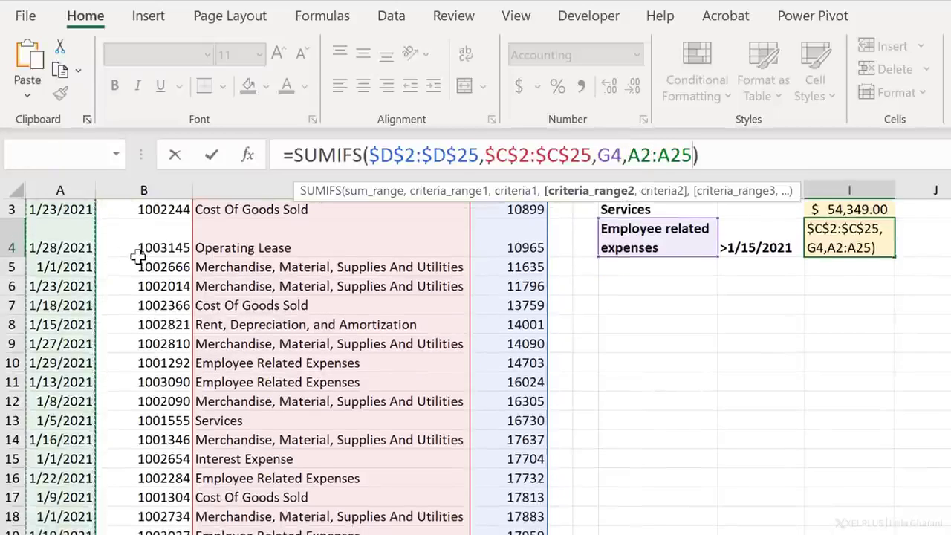
{"action": "key", "text": "F4"}
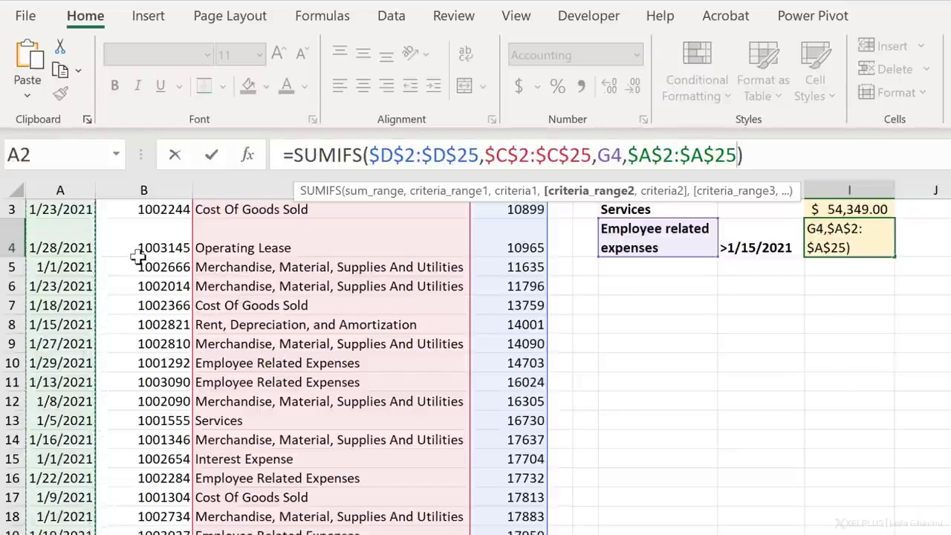
{"action": "type", "text": ","}
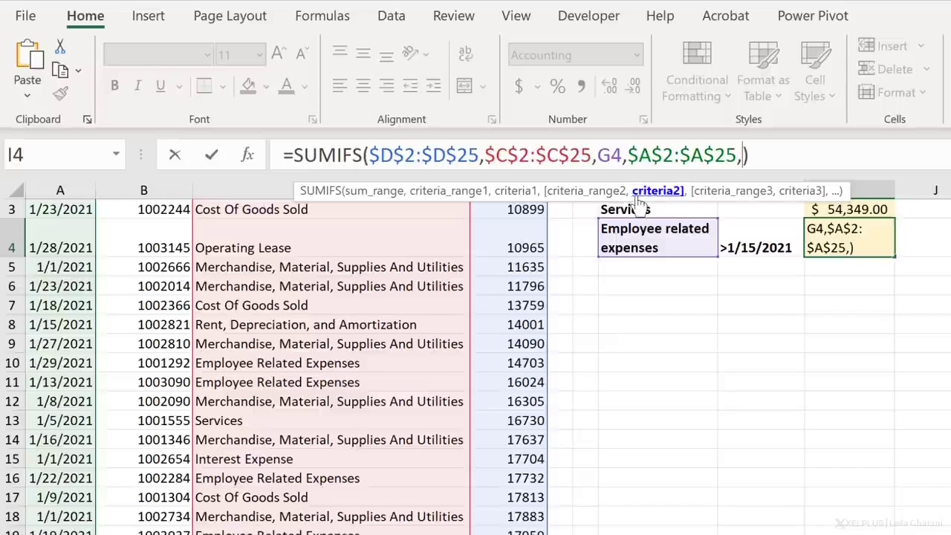
{"action": "left_click", "coordinate": [746, 247]}
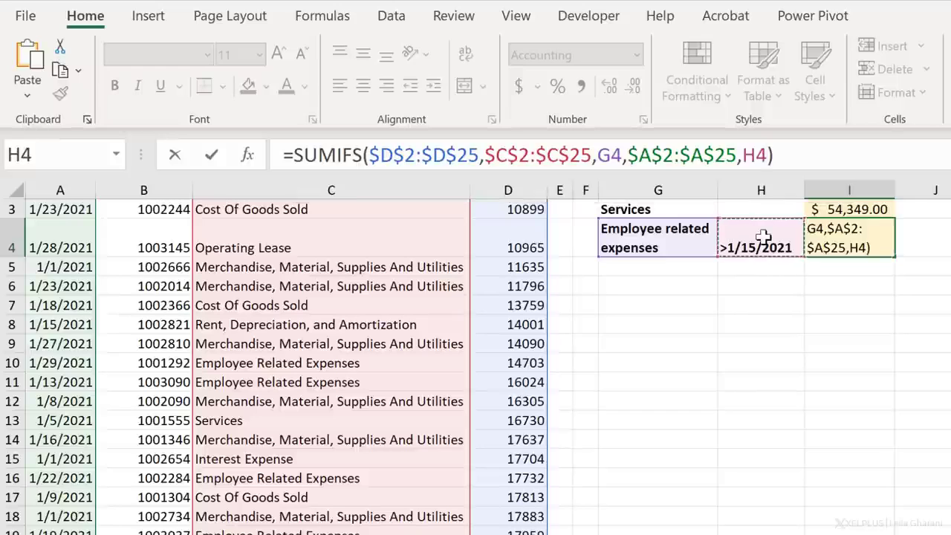
{"action": "key", "text": "Return"}
{"action": "key", "text": "Up"}
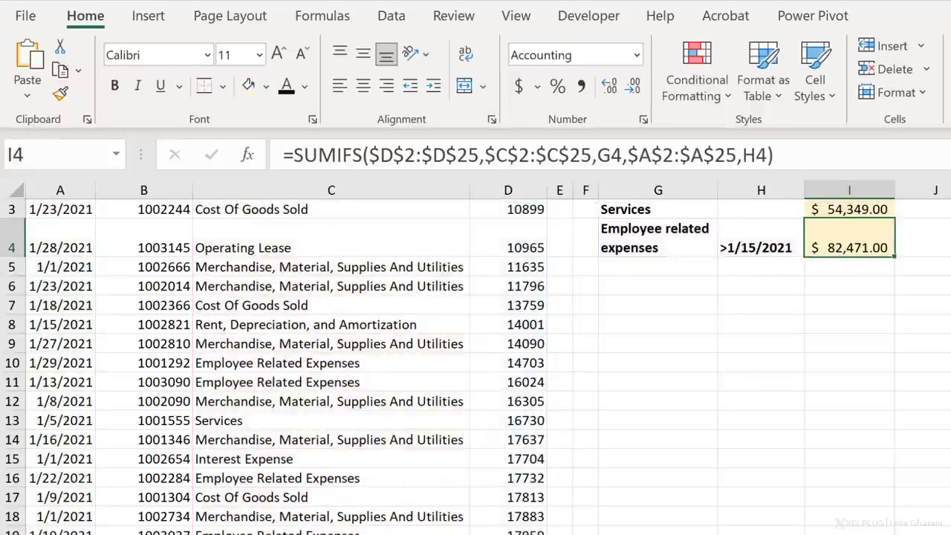
- Review the Employee related expenses label, its date criterion and the SUMIFS result in row 4
{"action": "scroll", "coordinate": [817, 286], "scroll_direction": "up", "scroll_amount": 1}
{"action": "left_click", "coordinate": [728, 286]}
{"action": "left_click", "coordinate": [711, 284]}
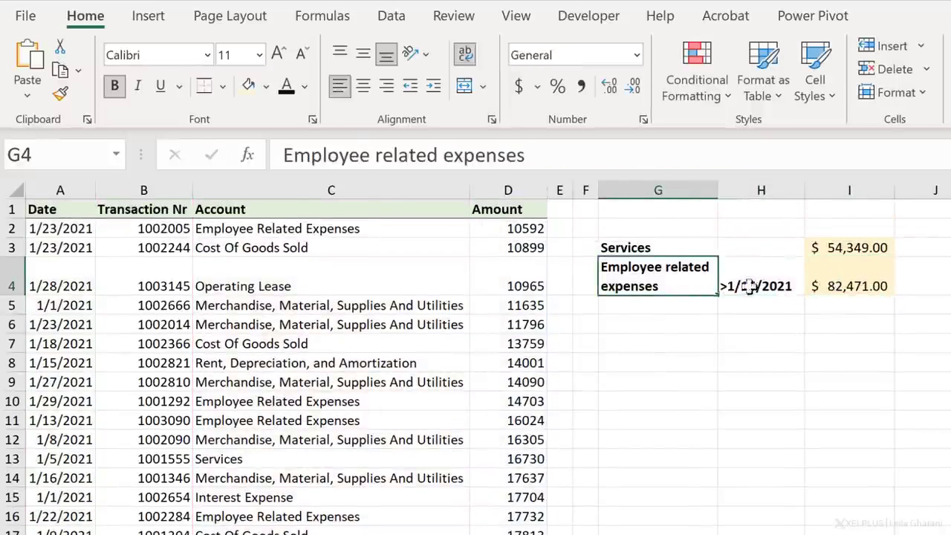
{"action": "left_click", "coordinate": [833, 287]}
- Remove the greater-than sign from the date criterion in H4, leaving 1/15/2021
{"action": "left_click", "coordinate": [731, 287]}
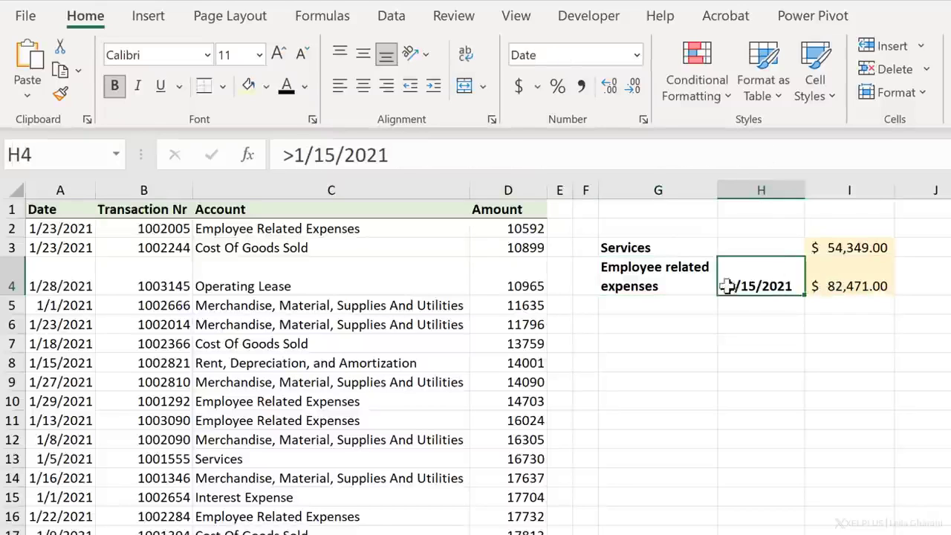
{"action": "left_click", "coordinate": [284, 154]}
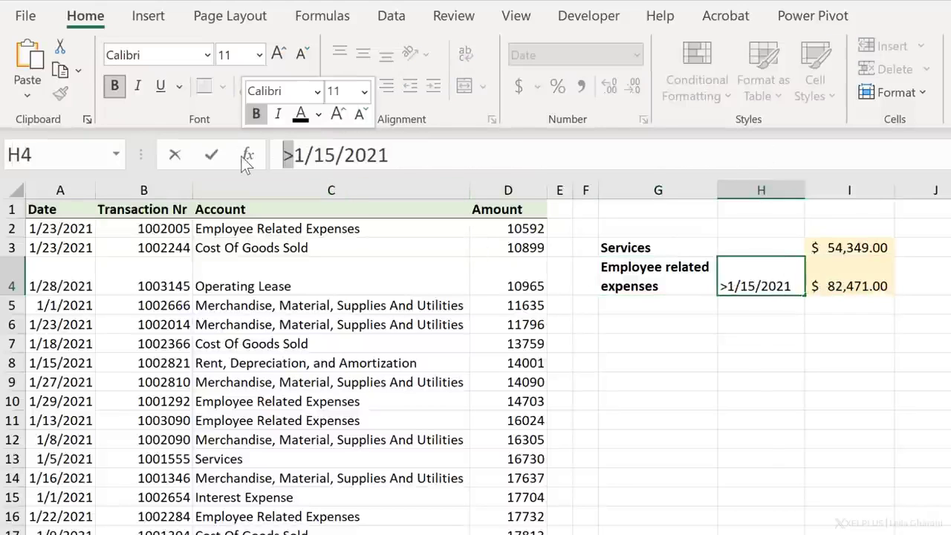
{"action": "key", "text": "Delete"}
{"action": "key", "text": "Return"}
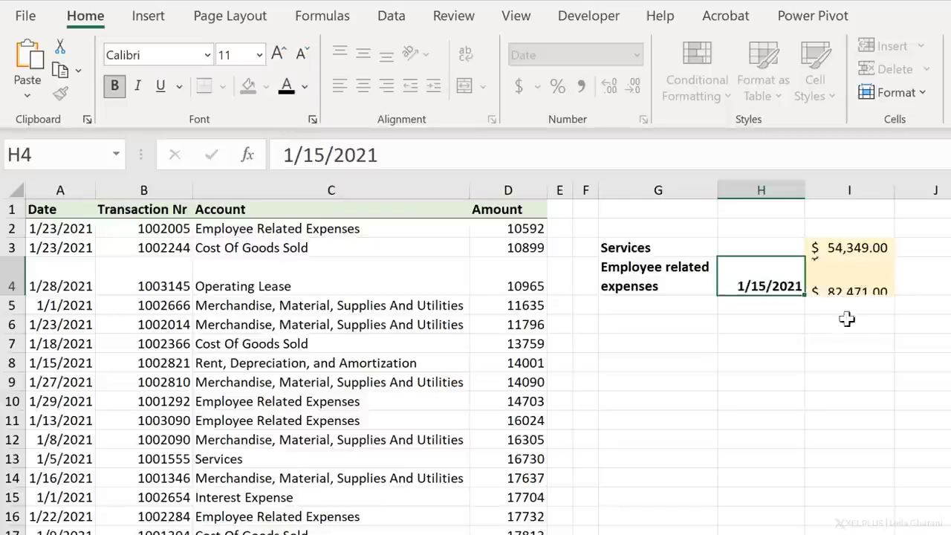
- Change the date criterion of the SUMIFS in I4 to ">"&H4
{"action": "left_click", "coordinate": [826, 284]}
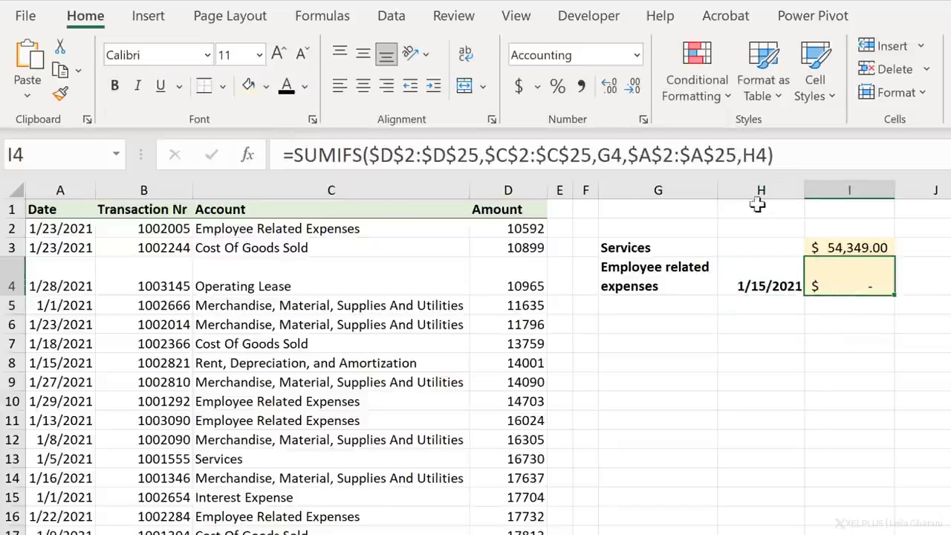
{"action": "left_click", "coordinate": [741, 154]}
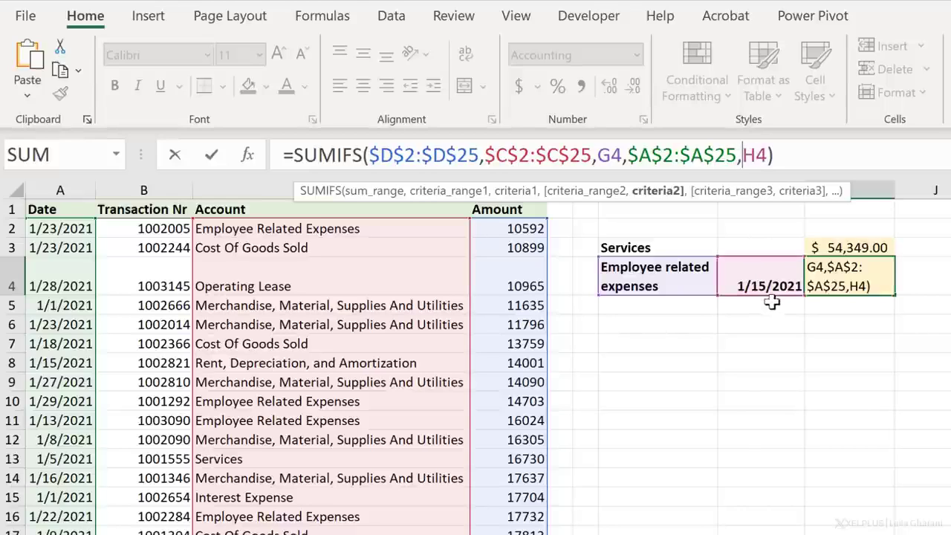
{"action": "type", "text": "\">\""}
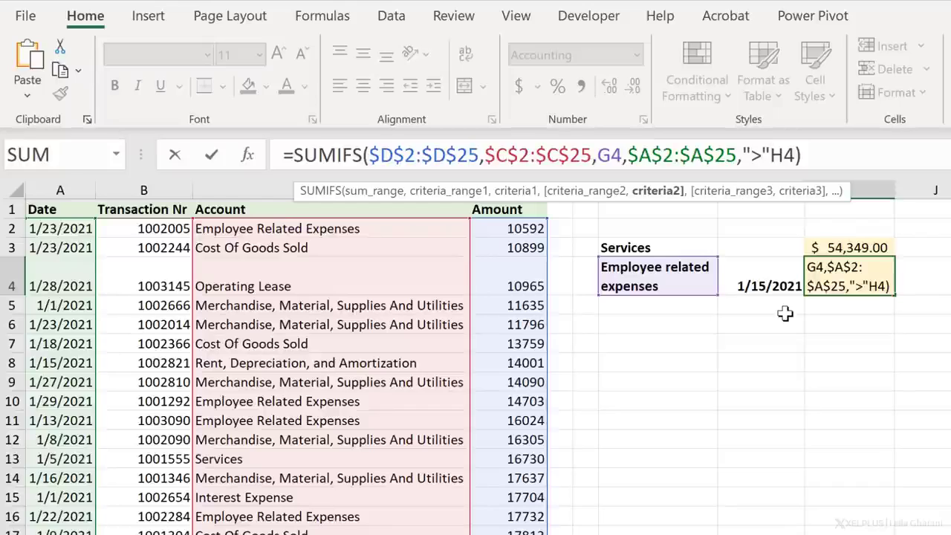
{"action": "type", "text": "&"}
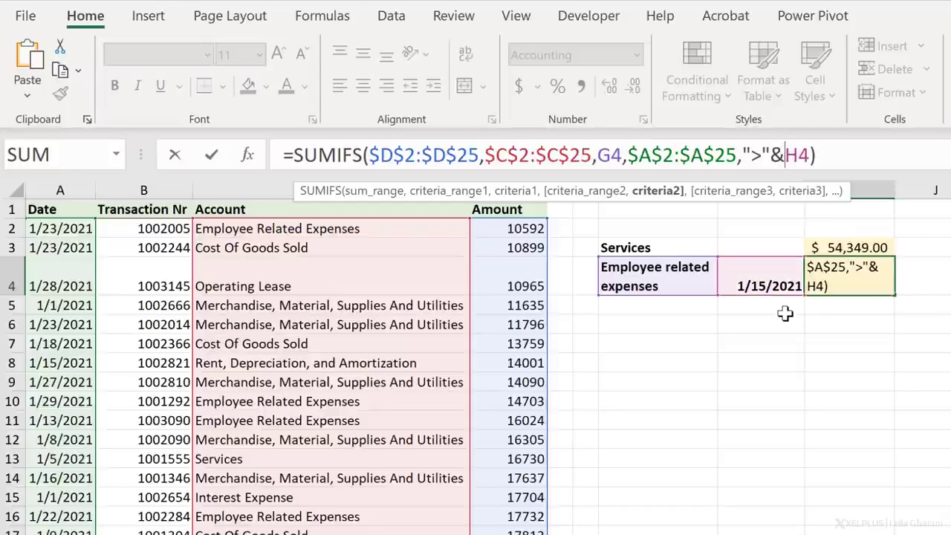
{"action": "key", "text": "Return"}
{"action": "key", "text": "Up"}
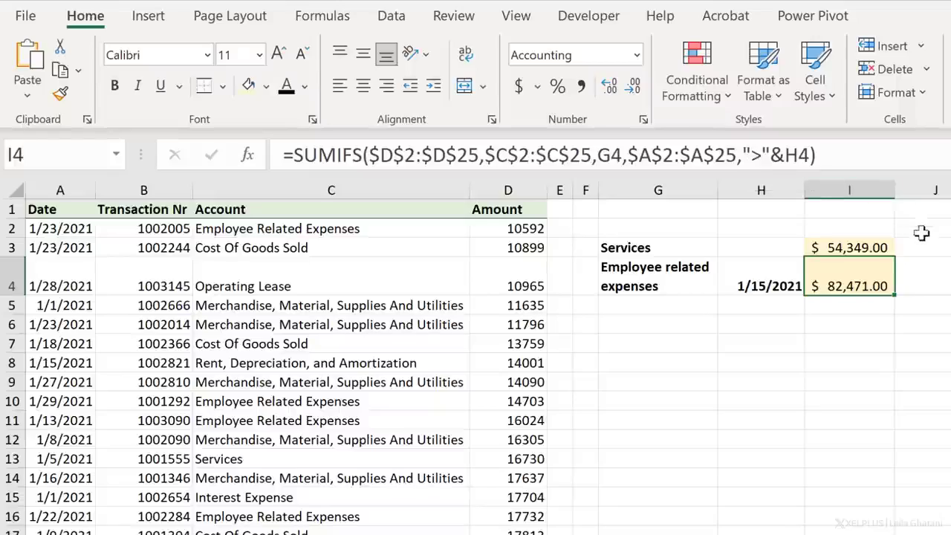
- Make the hidden Average and COUNT cells in J2:K5 readable with black text and review their formulas
{"action": "left_click_drag", "start_coordinate": [777, 188], "coordinate": [863, 248]}
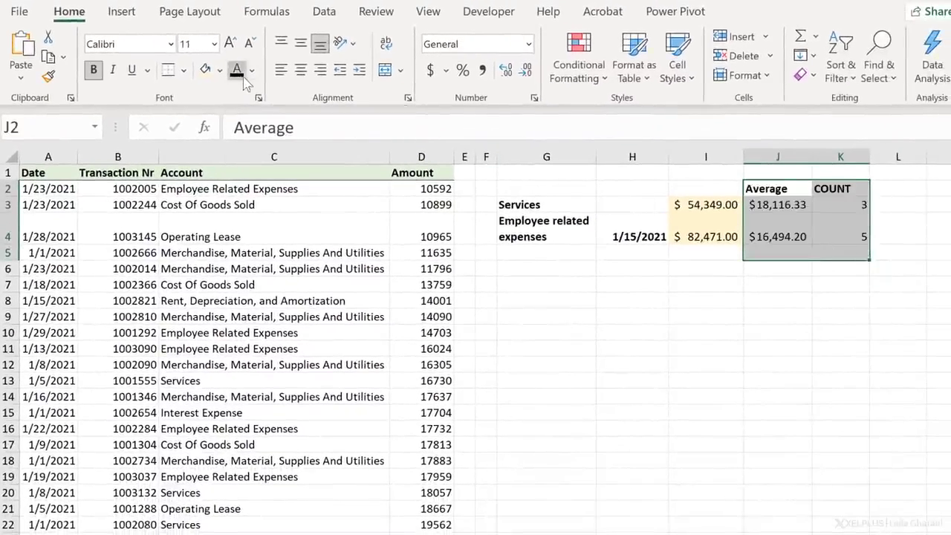
{"action": "left_click", "coordinate": [786, 207]}
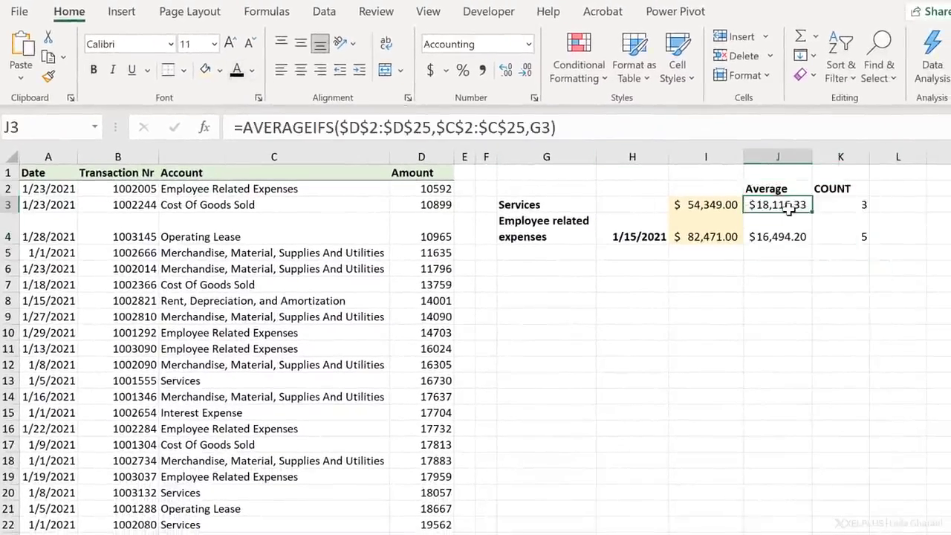
{"action": "left_click", "coordinate": [794, 237]}
{"action": "left_click", "coordinate": [842, 237]}
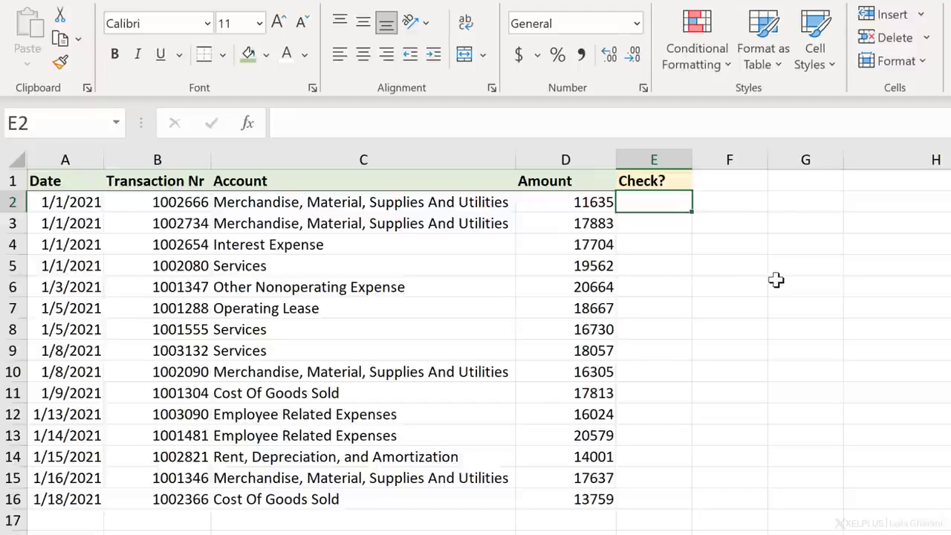
- Examine the transaction amounts beside the empty Check? column, including the Other Nonoperating Expense amount in row 6
{"action": "key", "text": "Left"}
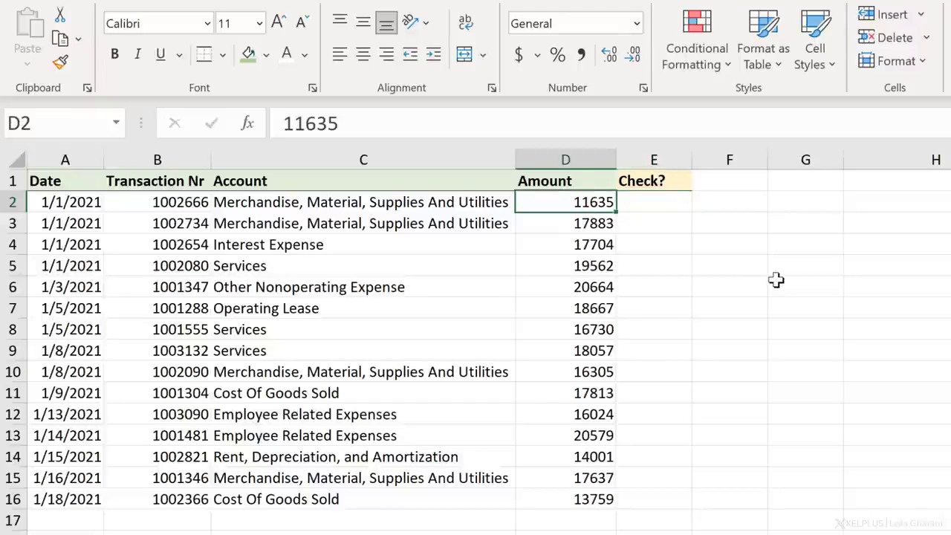
{"action": "key", "text": "Right"}
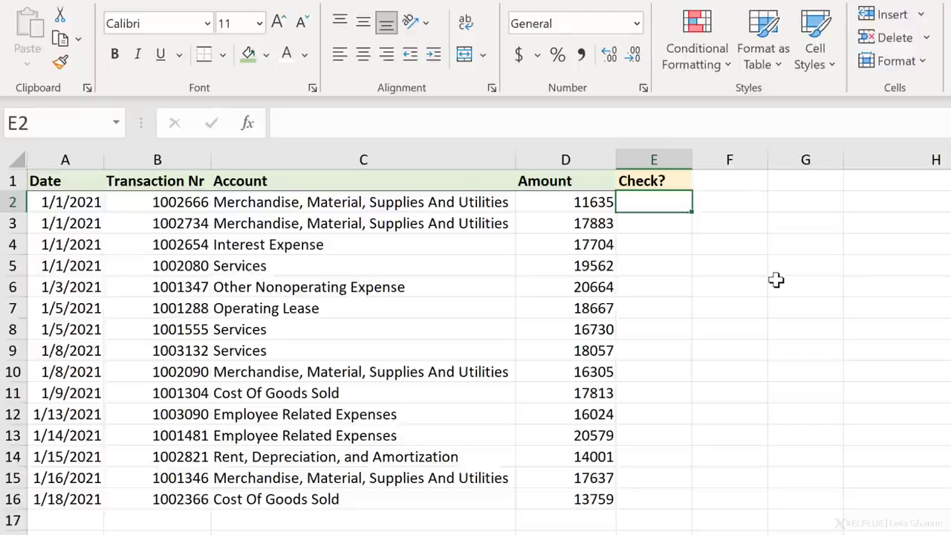
{"action": "key", "text": "Left"}
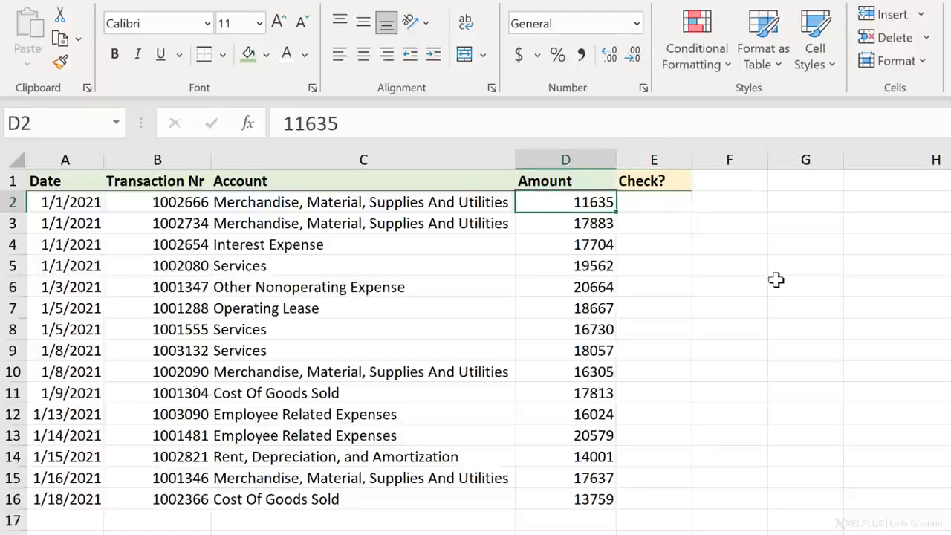
{"action": "key", "text": "Right"}
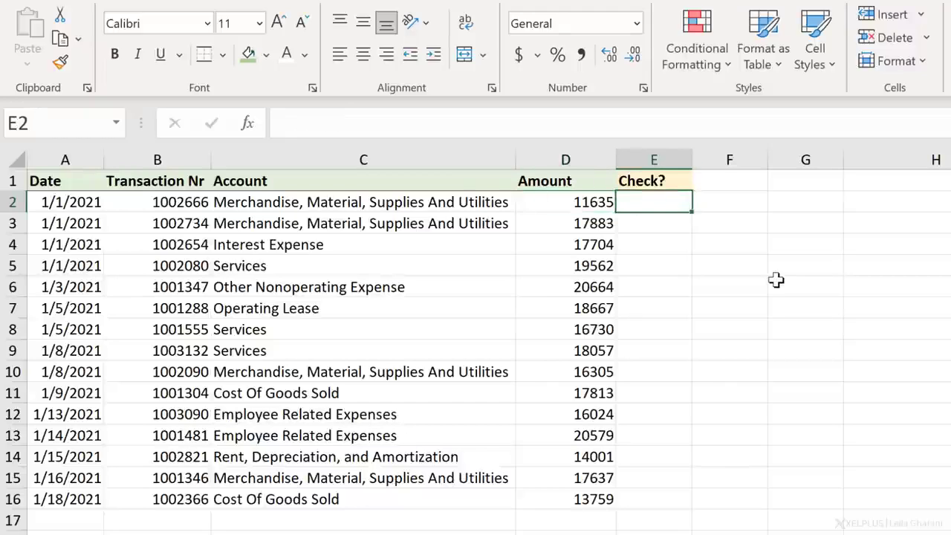
{"action": "key", "text": "Down"}
{"action": "key", "text": "Down"}
{"action": "key", "text": "Down"}
{"action": "key", "text": "Down"}
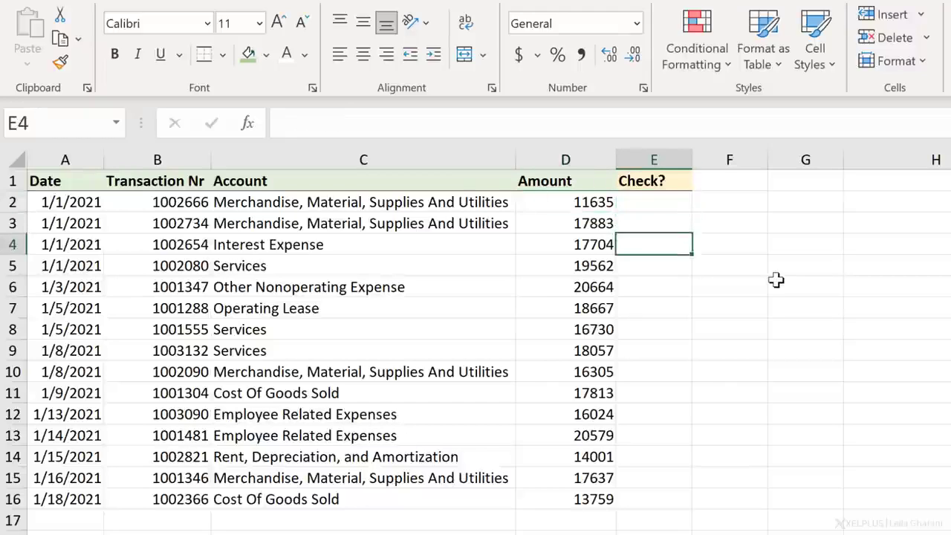
{"action": "key", "text": "Left"}
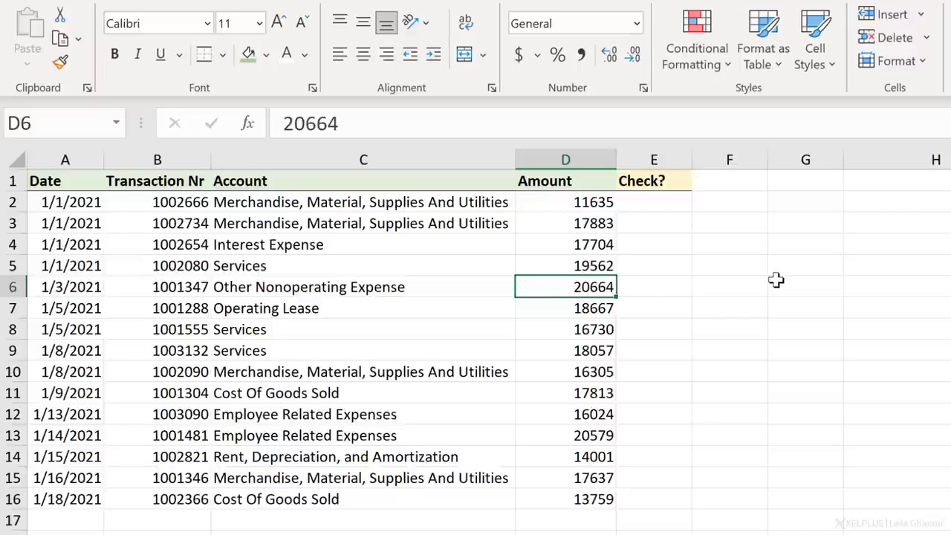
{"action": "key", "text": "Right"}
{"action": "key", "text": "Up"}
{"action": "key", "text": "Up"}
{"action": "key", "text": "Up"}
{"action": "key", "text": "Up"}
{"action": "key", "text": "Up"}
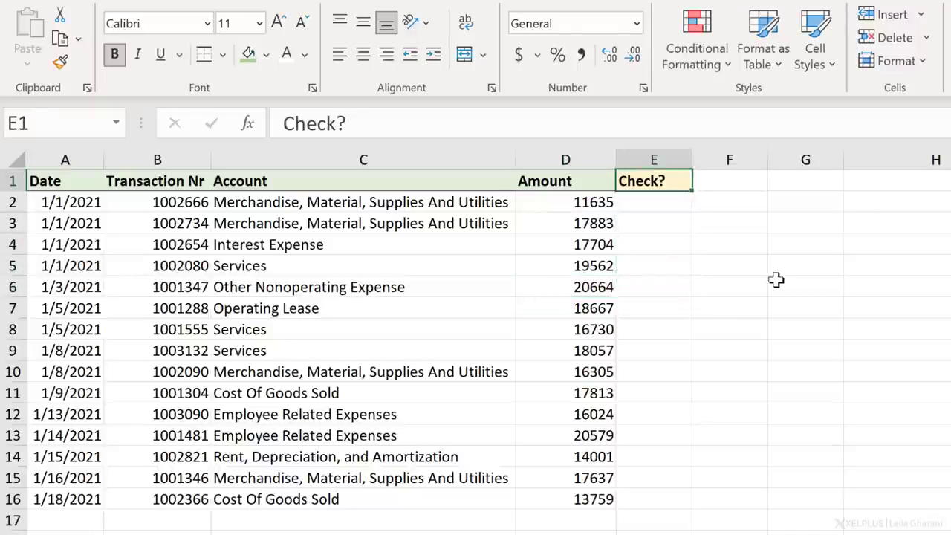
{"action": "key", "text": "Down"}
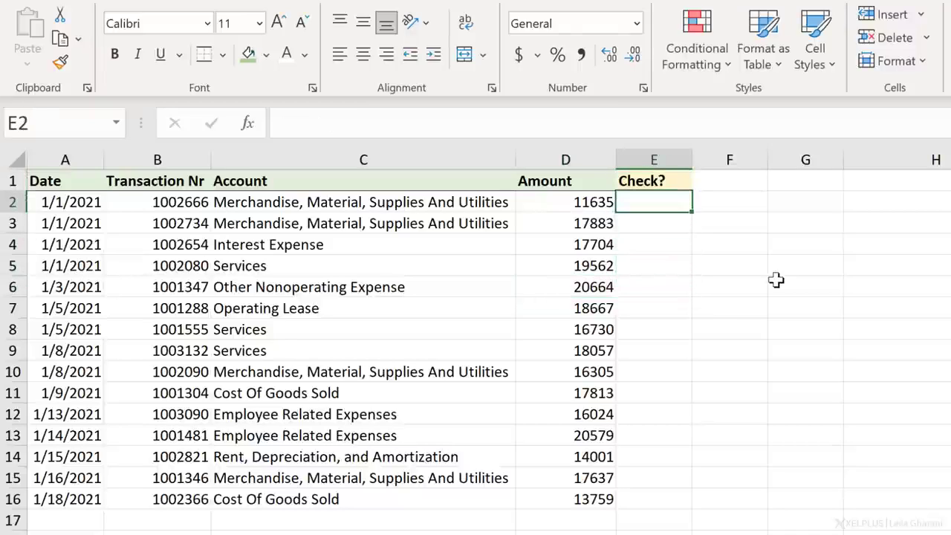
- Start an IF formula in E2 with the logical test D2>20000
{"action": "type", "text": "=if"}
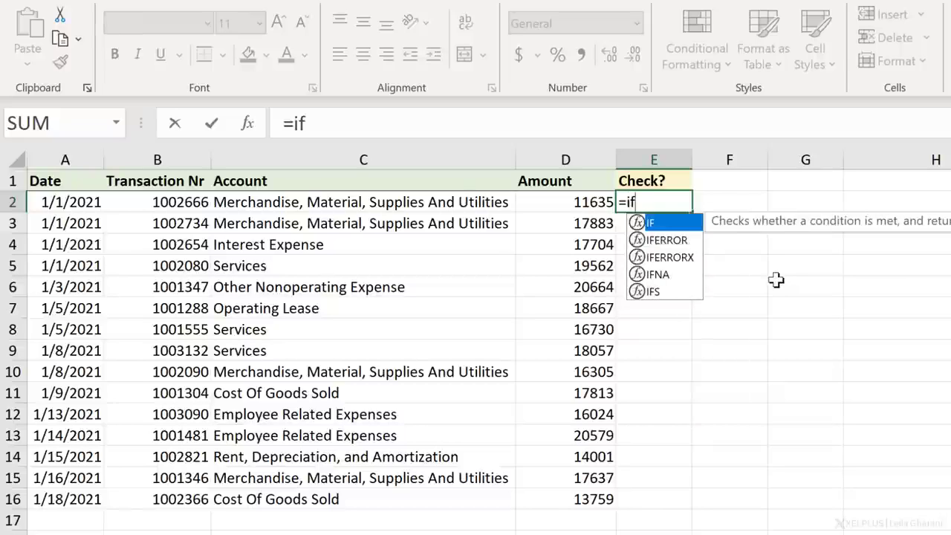
{"action": "type", "text": "("}
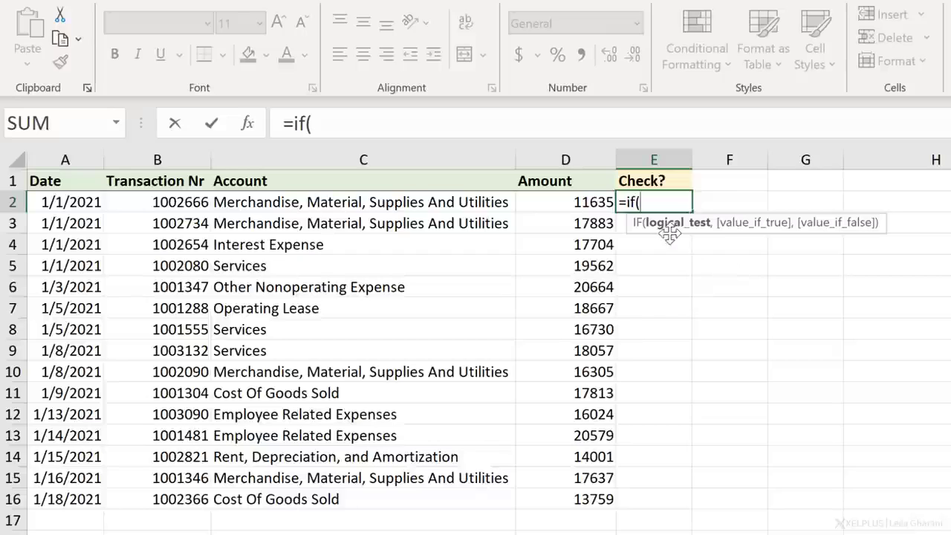
{"action": "left_click", "coordinate": [587, 212]}
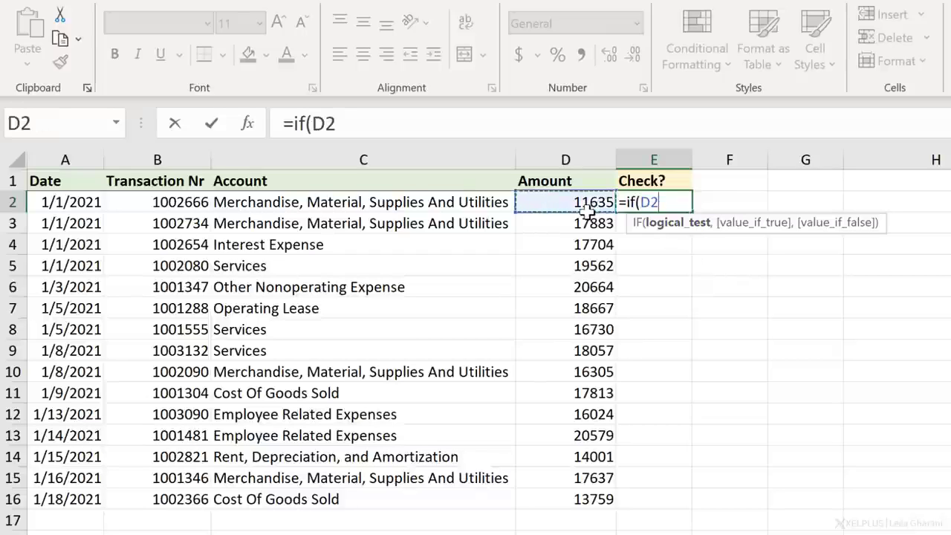
{"action": "type", "text": ">20000"}
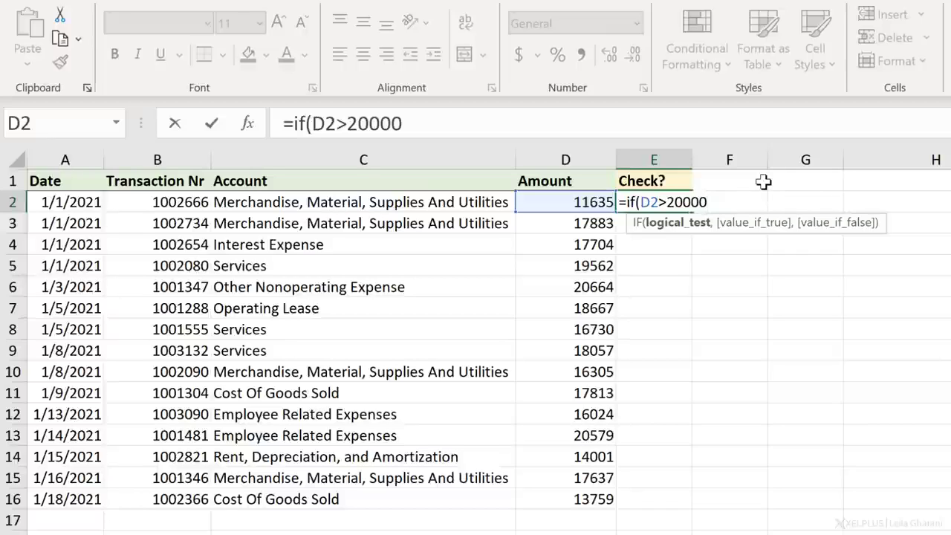
- Complete the IF formula in E2 to return "check" when true and an empty text "" when false
{"action": "type", "text": ","}
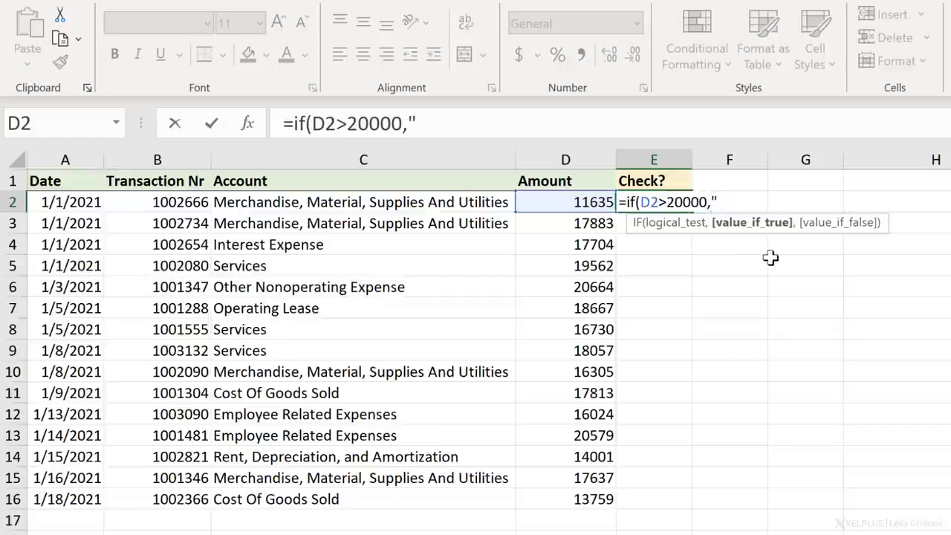
{"action": "type", "text": "check\""}
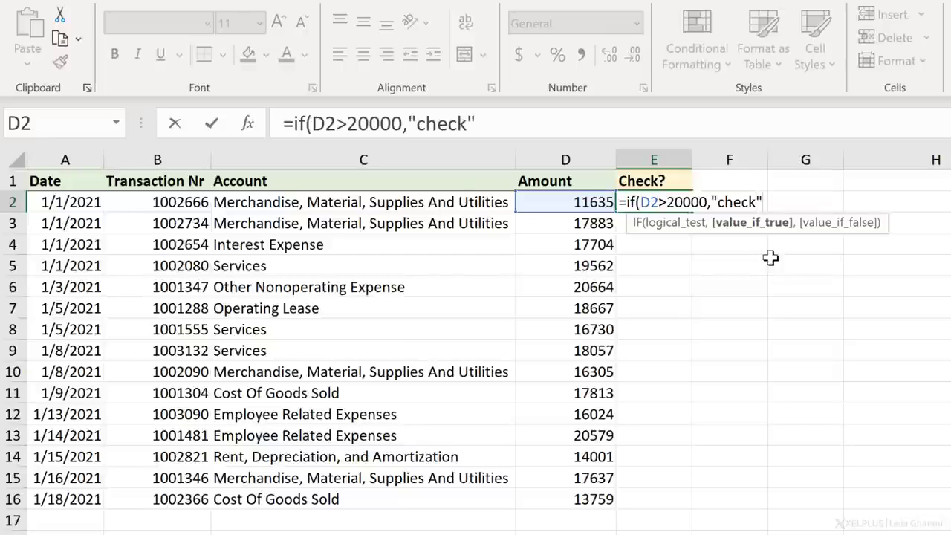
{"action": "type", "text": ","}
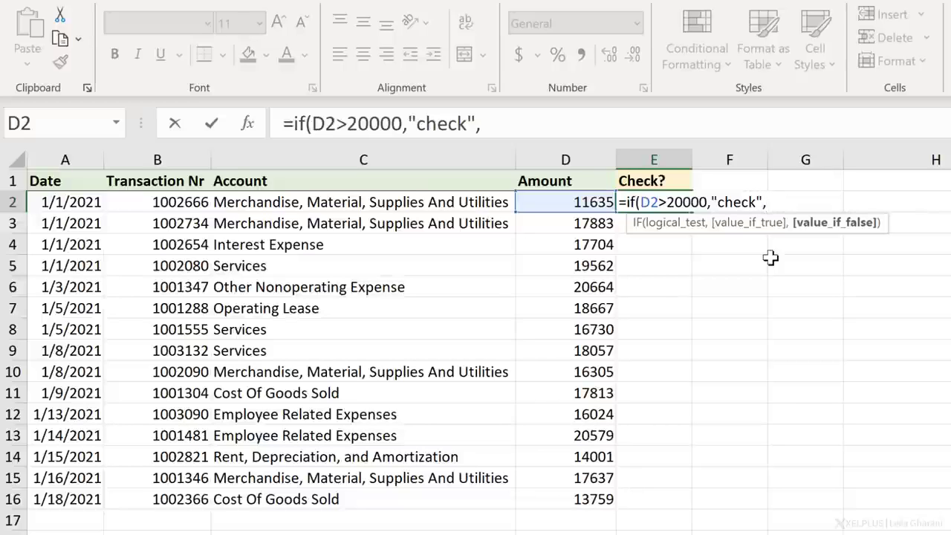
{"action": "type", "text": "\"\")"}
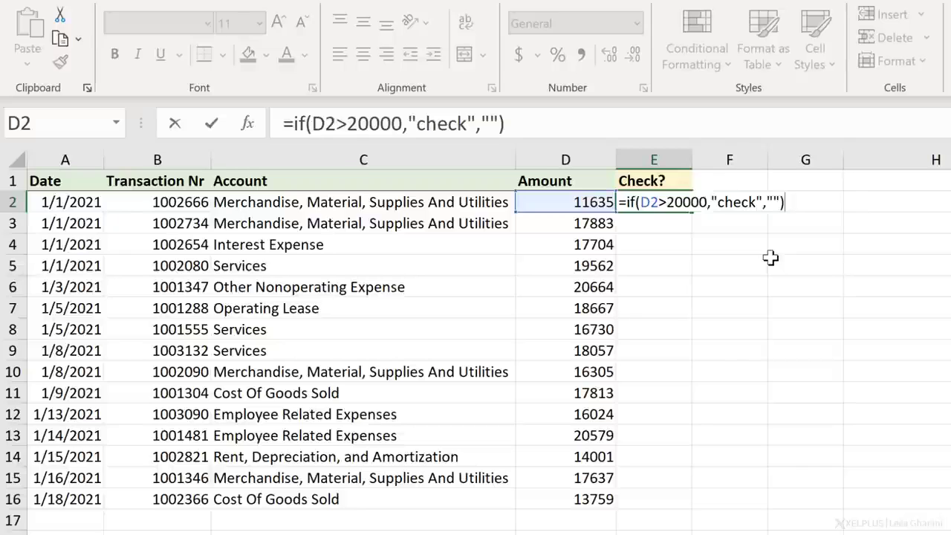
{"action": "key", "text": "ctrl+Return"}
{"action": "key", "text": "Return"}
{"action": "key", "text": "Up"}
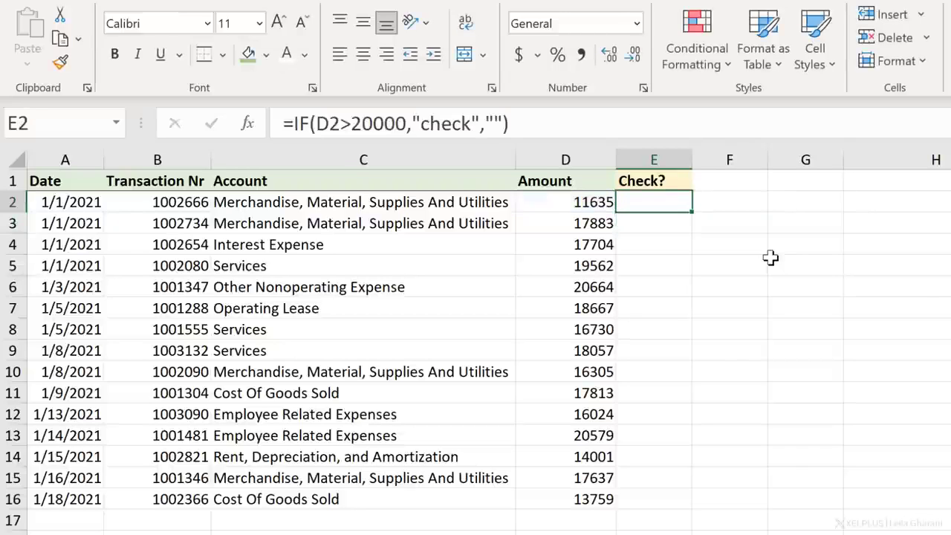
- Fill the IF formula from E2 down to E16 and review the flagged rows
{"action": "double_click", "coordinate": [691, 214]}
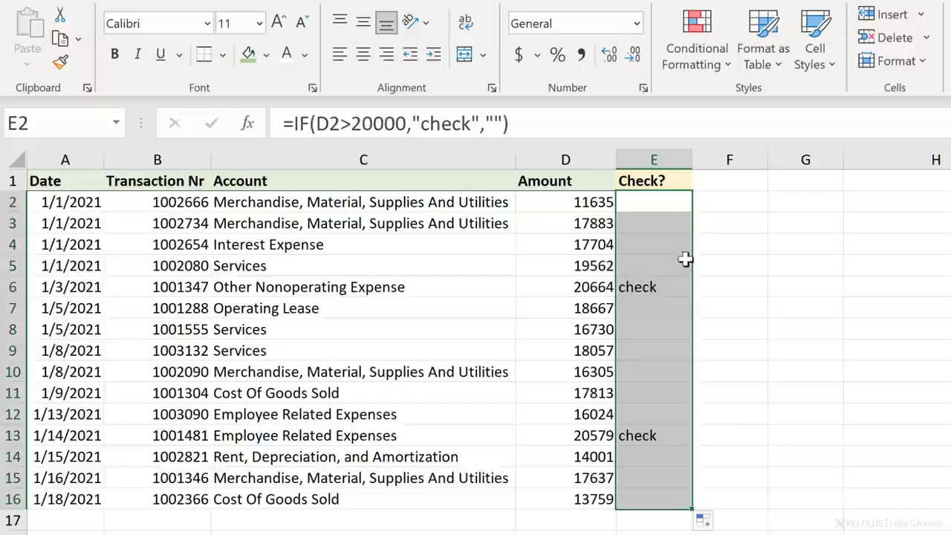
{"action": "left_click", "coordinate": [668, 286]}
{"action": "left_click", "coordinate": [663, 439]}
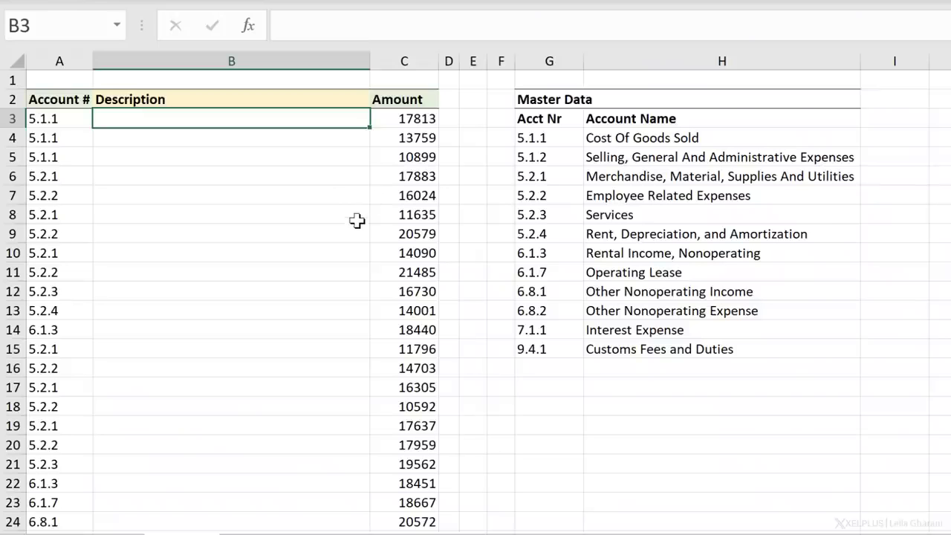
- Compare the account number in A3 with the account names in the Master Data table
{"action": "left_click", "coordinate": [75, 117]}
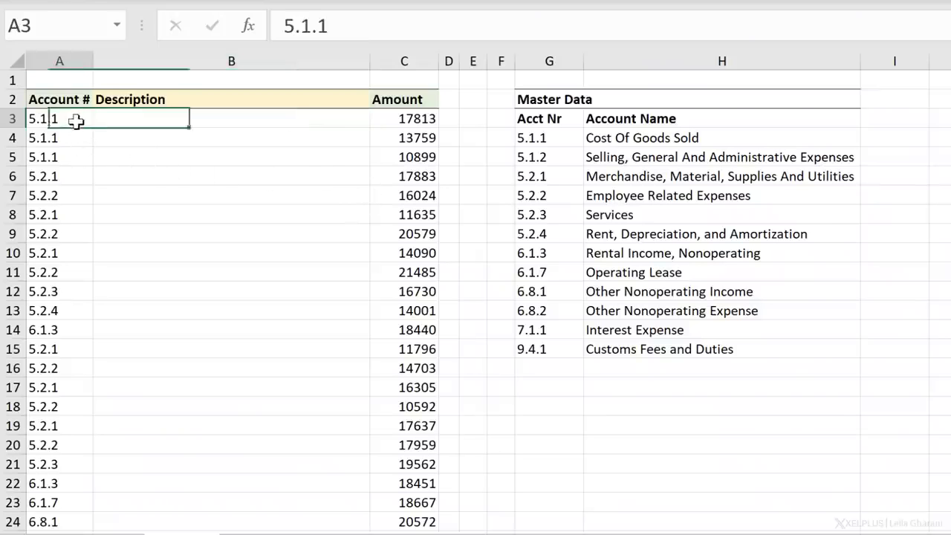
{"action": "left_click", "coordinate": [610, 156]}
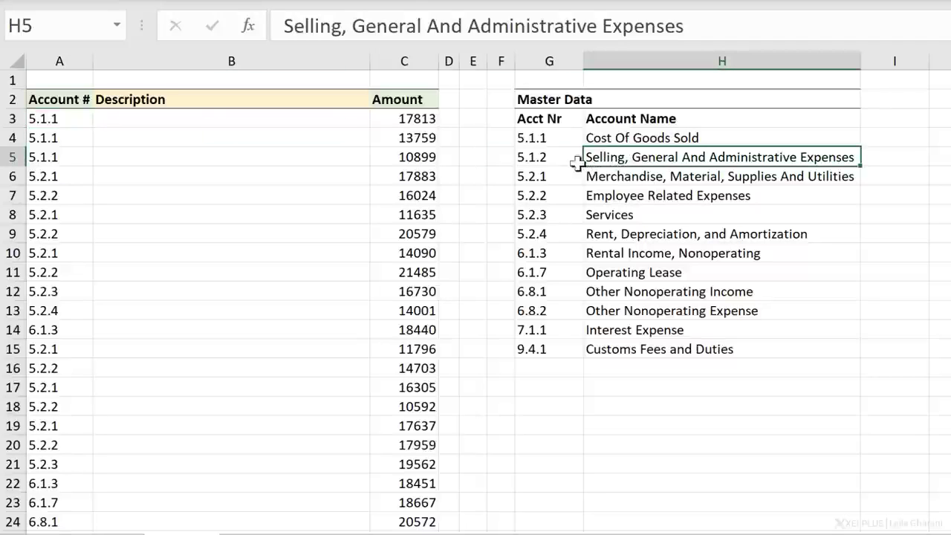
{"action": "left_click", "coordinate": [77, 117]}
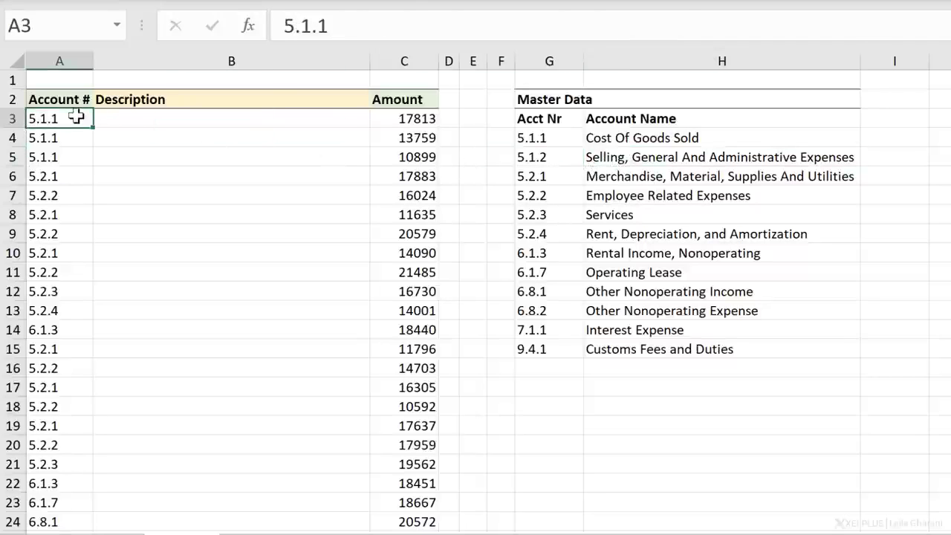
- Start a VLOOKUP formula in B3 with lookup value A3 and the absolute table range $G$4:$H$15
{"action": "left_click", "coordinate": [143, 121]}
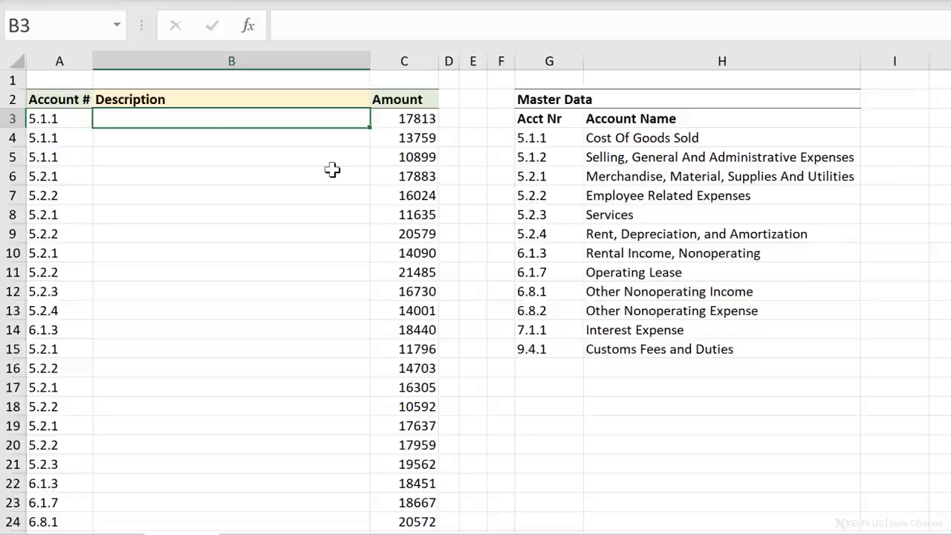
{"action": "type", "text": "=vloo"}
{"action": "key", "text": "Tab"}
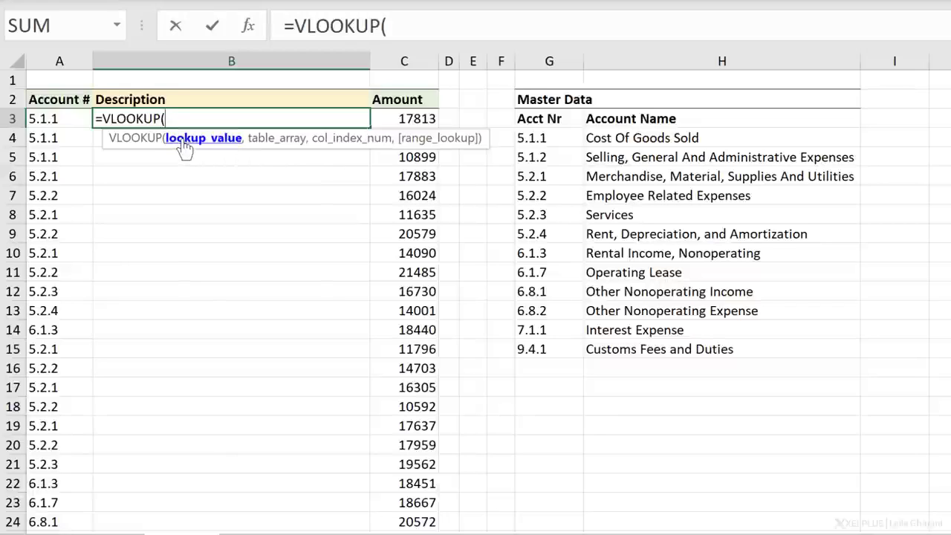
{"action": "left_click", "coordinate": [77, 123]}
{"action": "type", "text": ","}
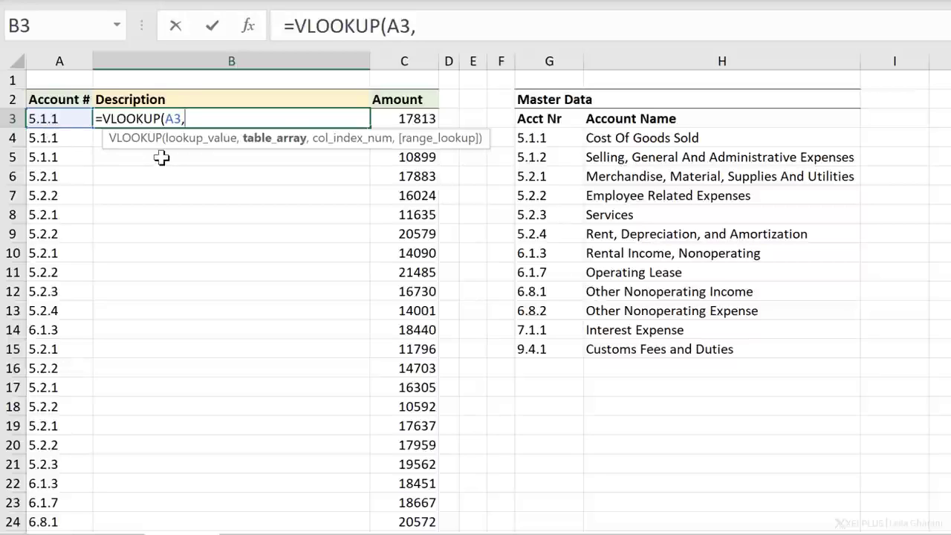
{"action": "left_click_drag", "start_coordinate": [556, 137], "coordinate": [701, 350]}
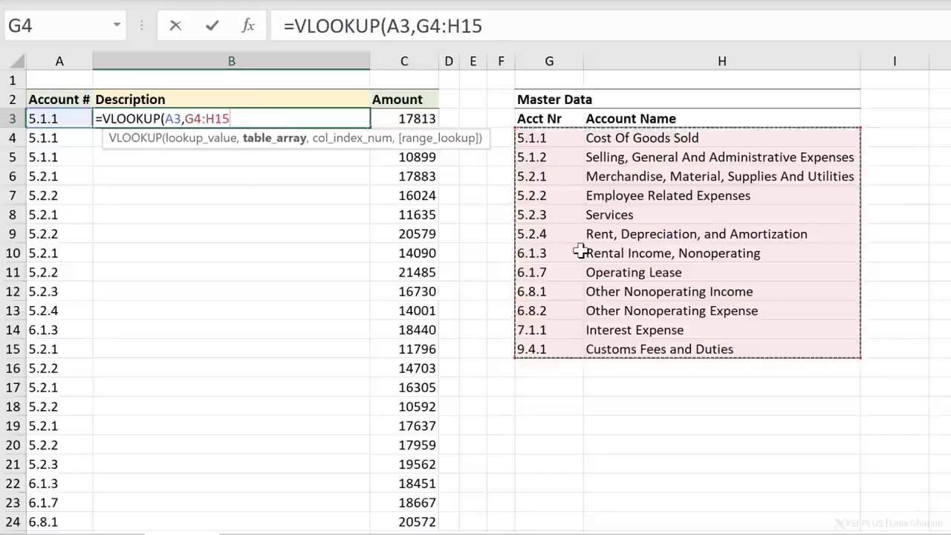
{"action": "key", "text": "F4"}
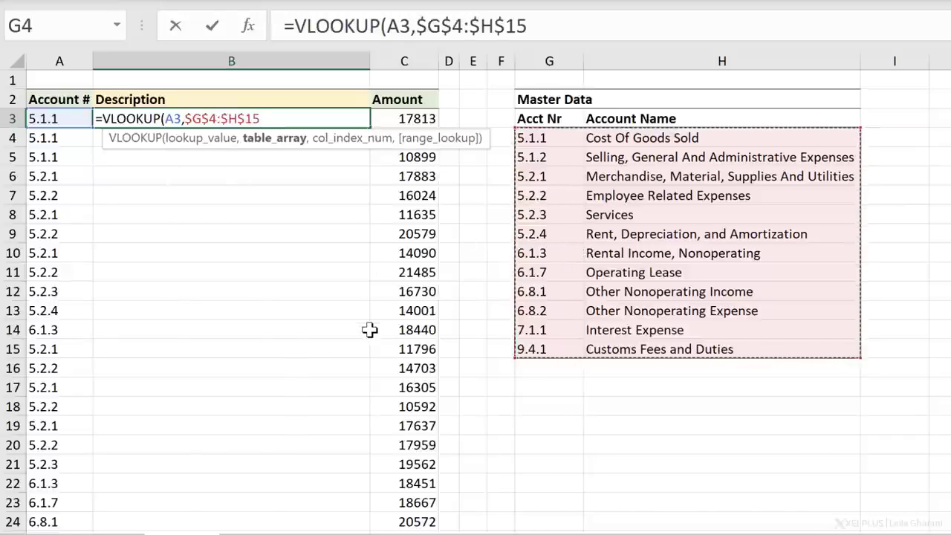
{"action": "type", "text": ","}
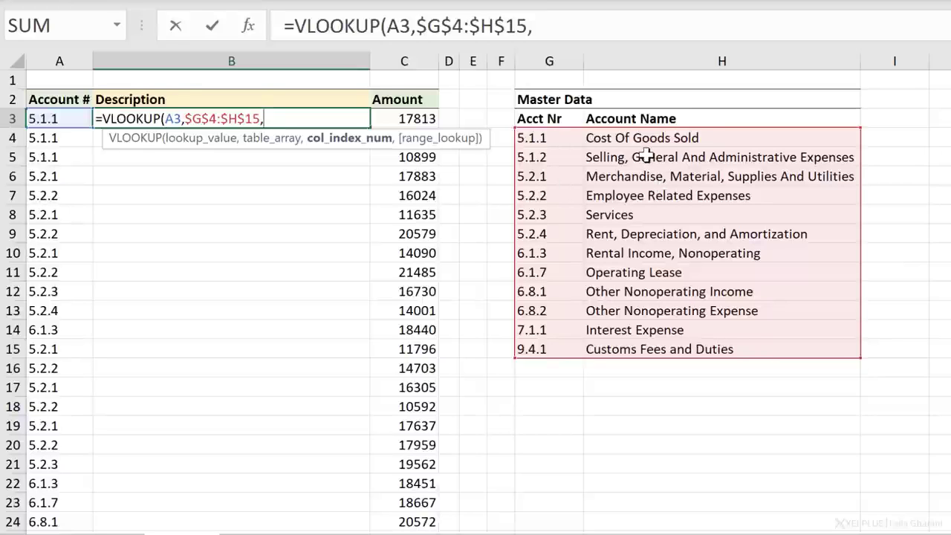
- Complete the VLOOKUP formula in B3 with column index 2 and FALSE for an exact match
{"action": "type", "text": "2"}
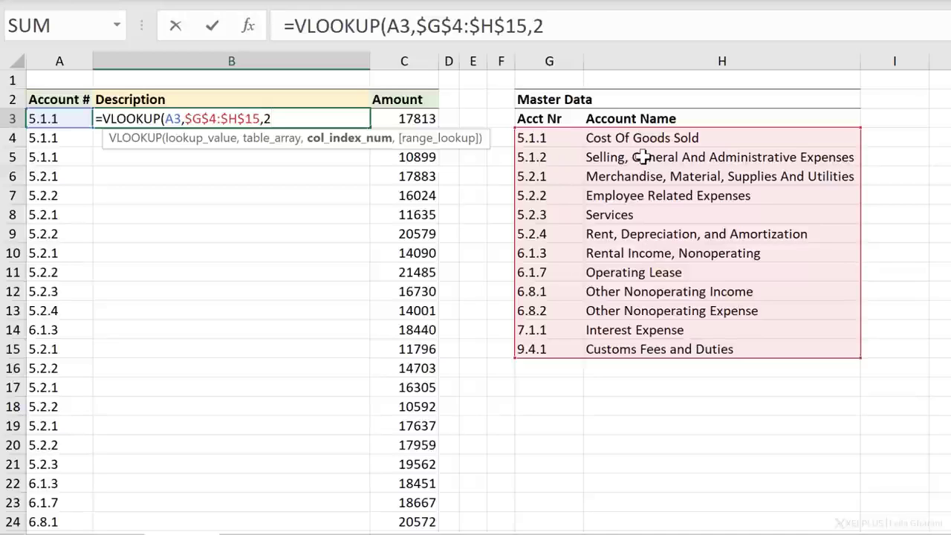
{"action": "type", "text": ","}
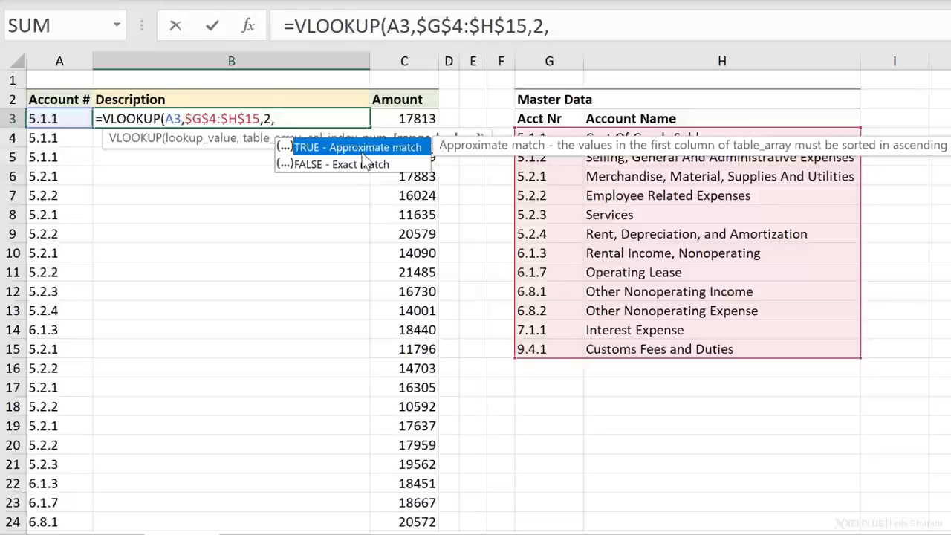
{"action": "key", "text": "BackSpace"}
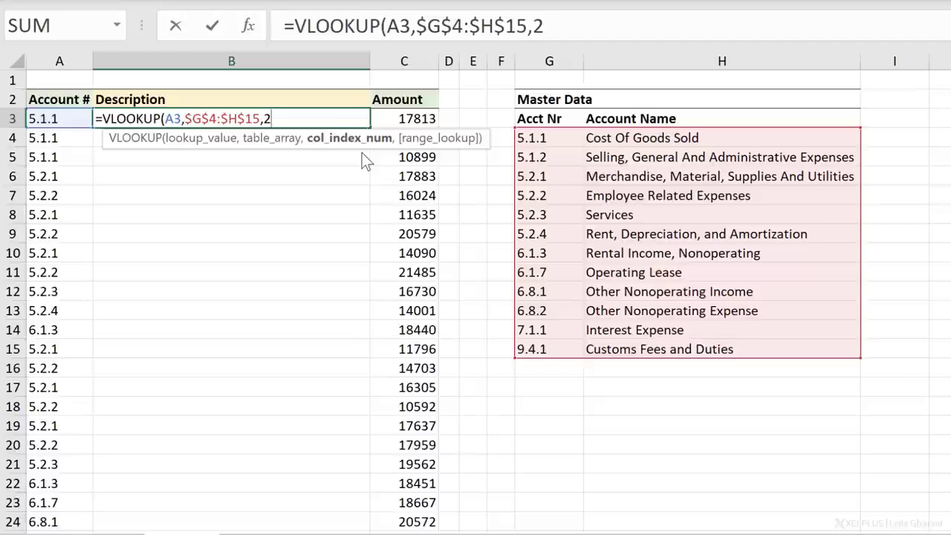
{"action": "type", "text": ","}
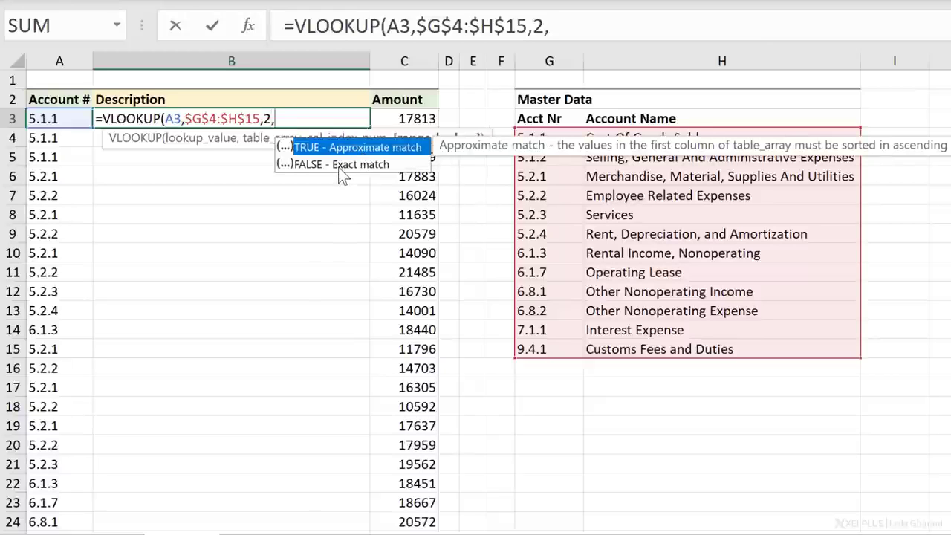
{"action": "key", "text": "Down"}
{"action": "double_click", "coordinate": [339, 166]}
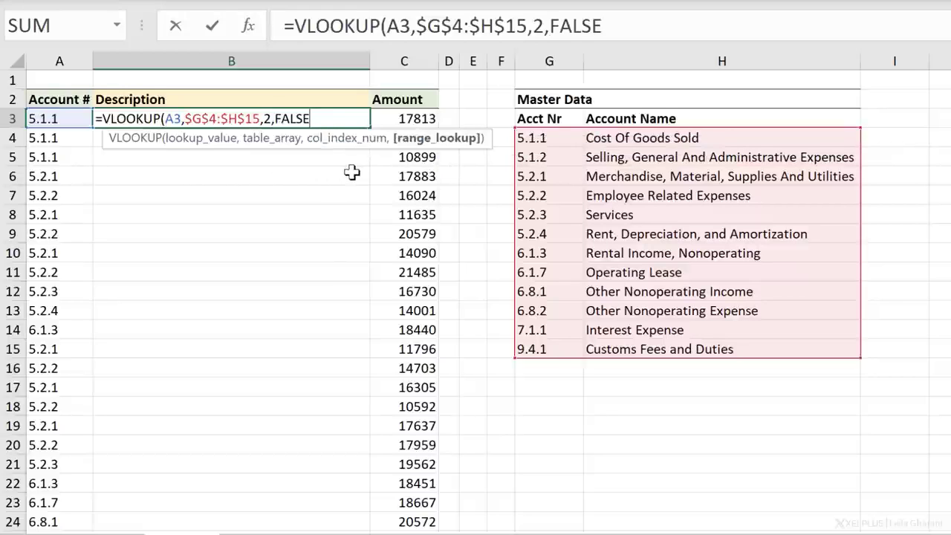
{"action": "type", "text": ")"}
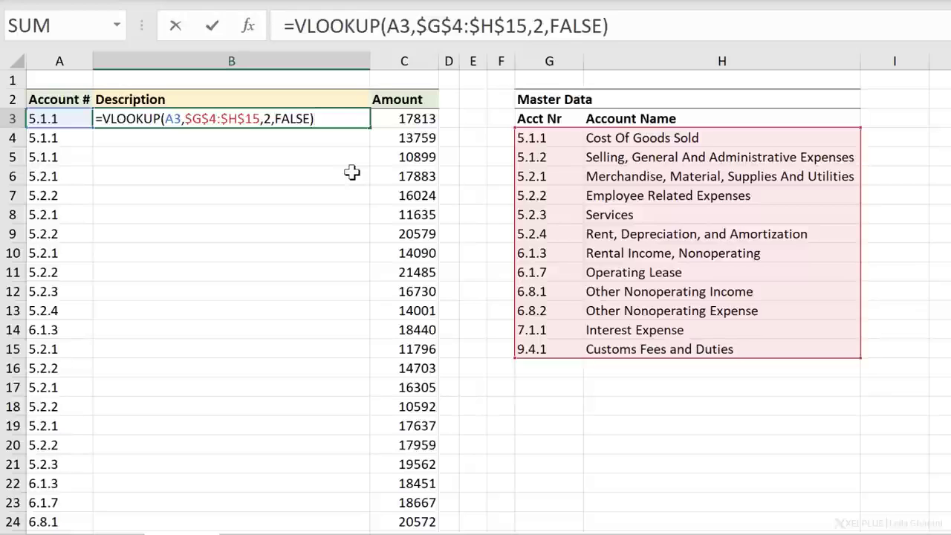
{"action": "key", "text": "Return"}
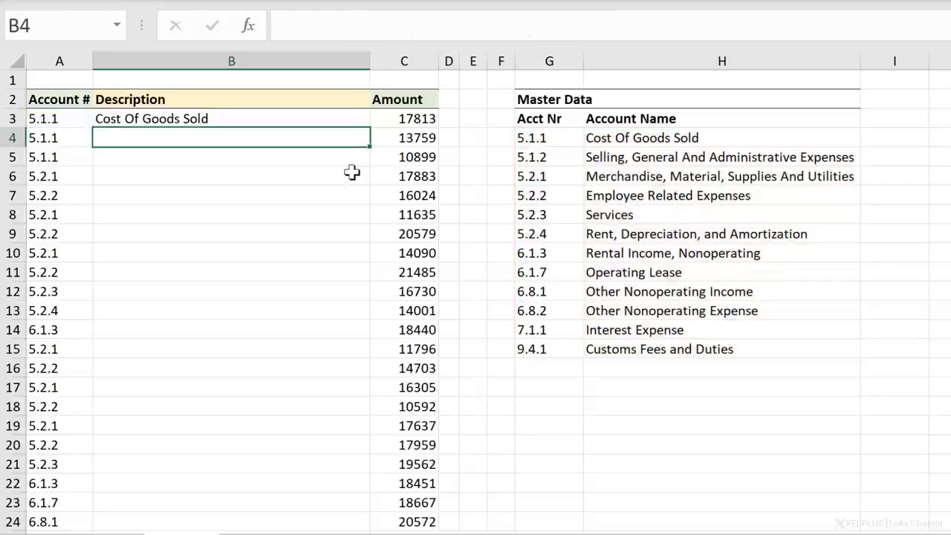
- Fill the VLOOKUP formula from B3 down to B31 and review the account descriptions
{"action": "left_click", "coordinate": [191, 115]}
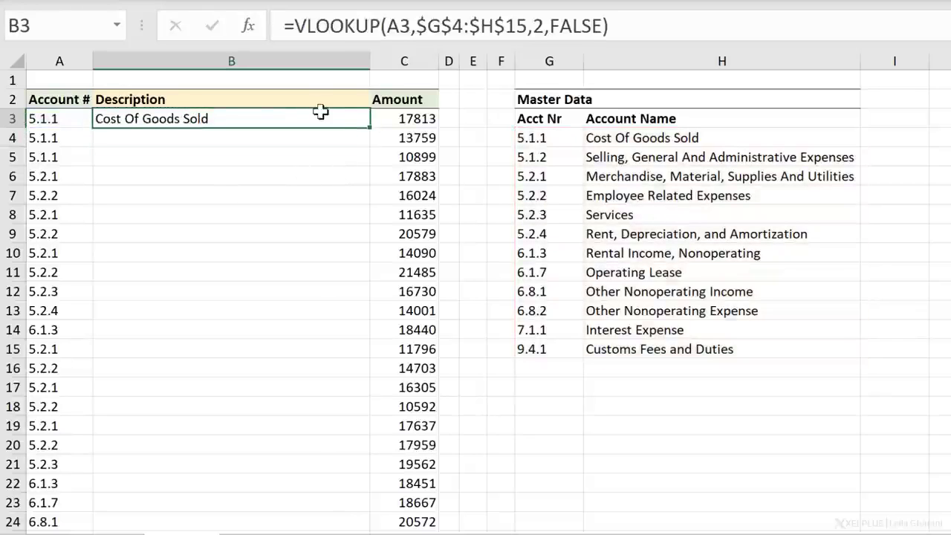
{"action": "double_click", "coordinate": [369, 128]}
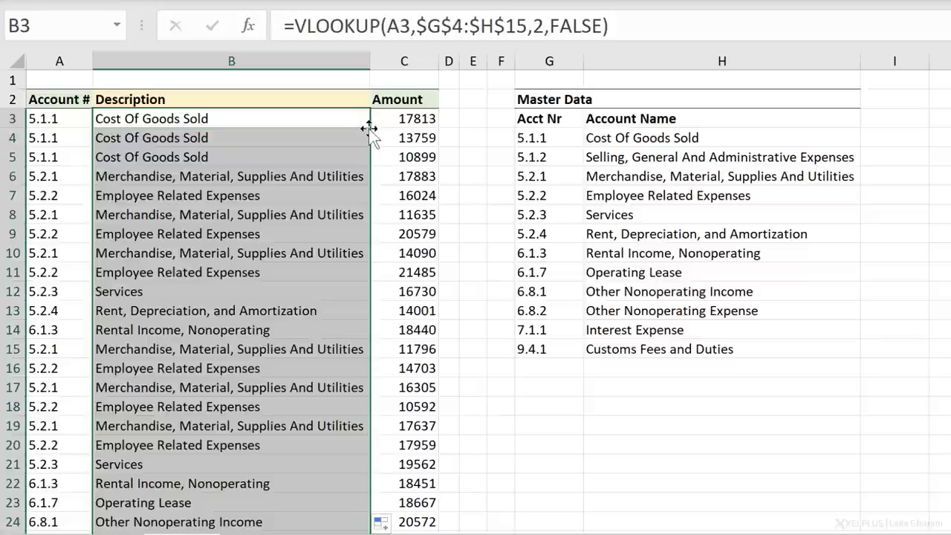
{"action": "left_click", "coordinate": [305, 165]}
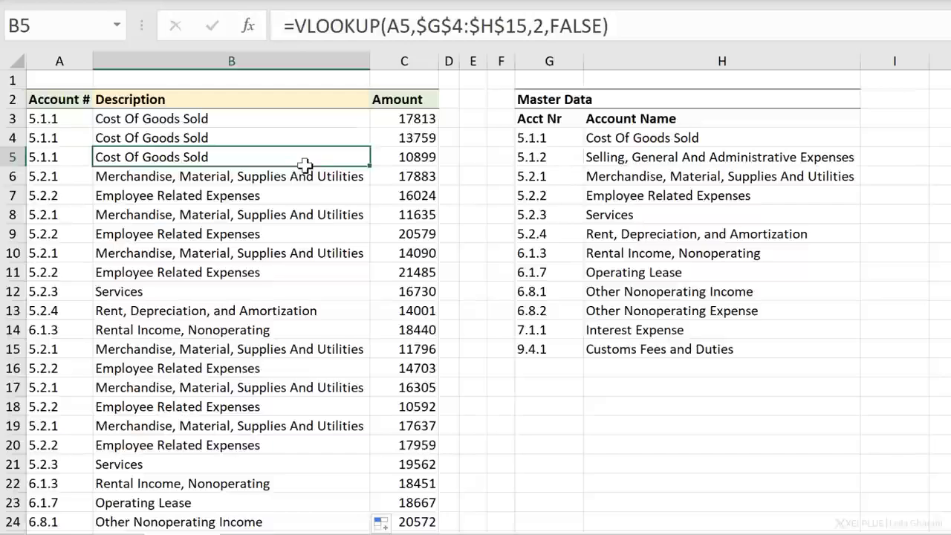
{"action": "scroll", "coordinate": [304, 165], "scroll_direction": "down", "scroll_amount": 3}
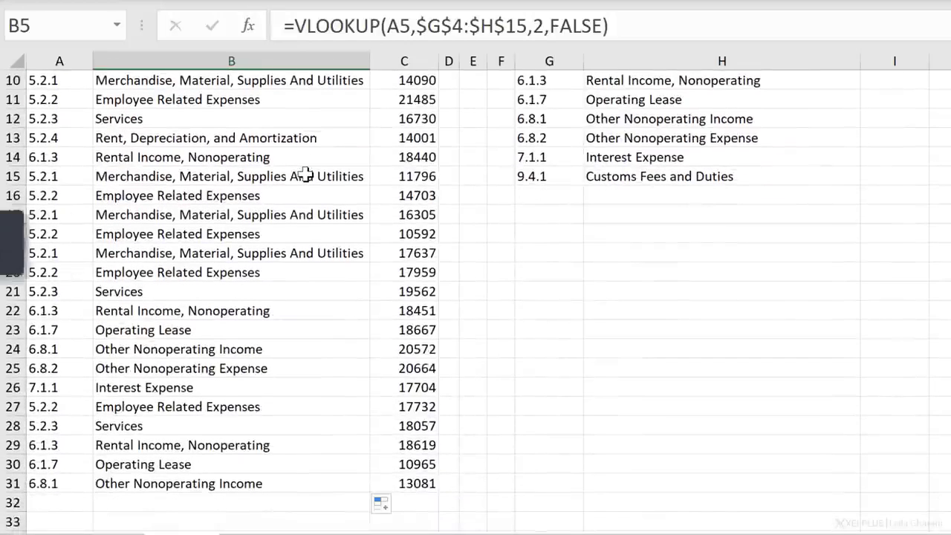
{"action": "scroll", "coordinate": [305, 176], "scroll_direction": "up", "scroll_amount": 3}
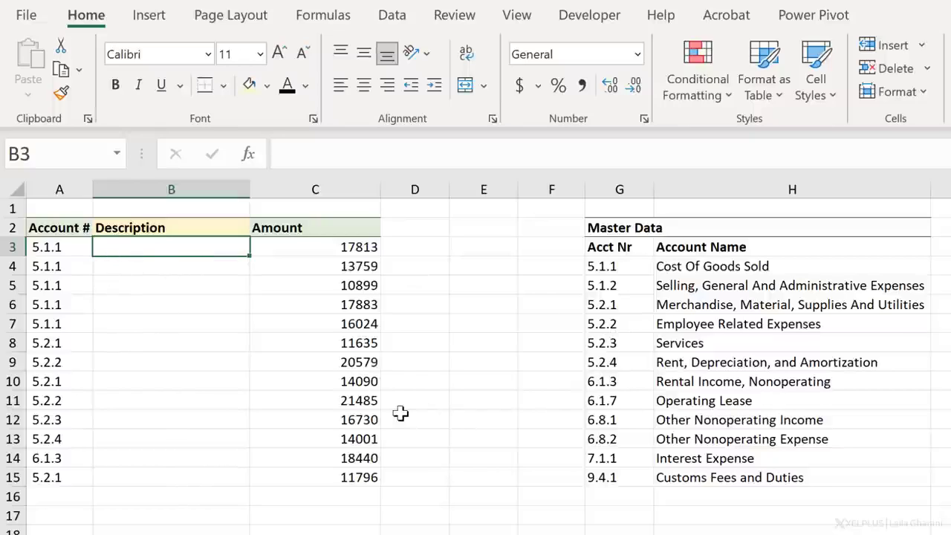
- In the second account table, start a VLOOKUP in B3 for A3 with the absolute table range $G$4:$H$15
{"action": "type", "text": "=vlo"}
{"action": "key", "text": "Tab"}
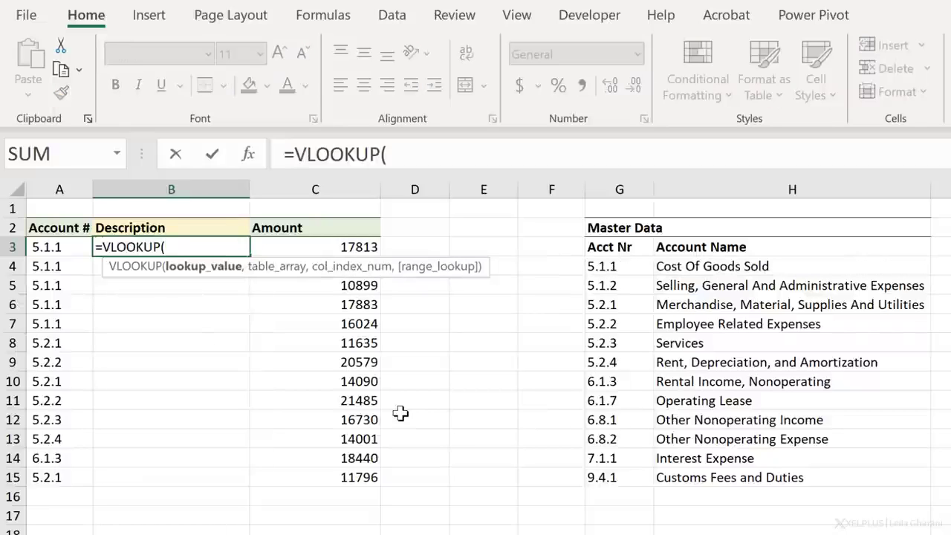
{"action": "left_click", "coordinate": [77, 247]}
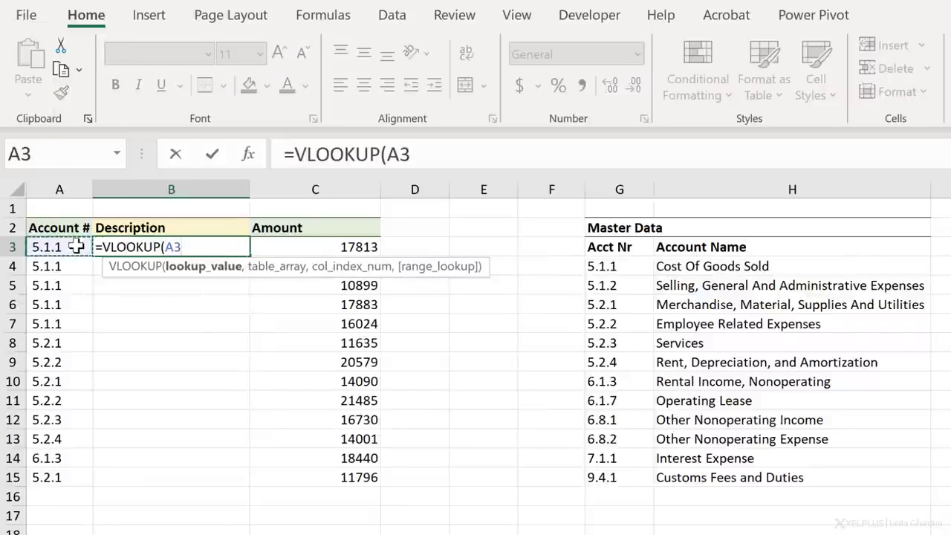
{"action": "type", "text": ","}
{"action": "left_click_drag", "start_coordinate": [614, 266], "coordinate": [741, 478]}
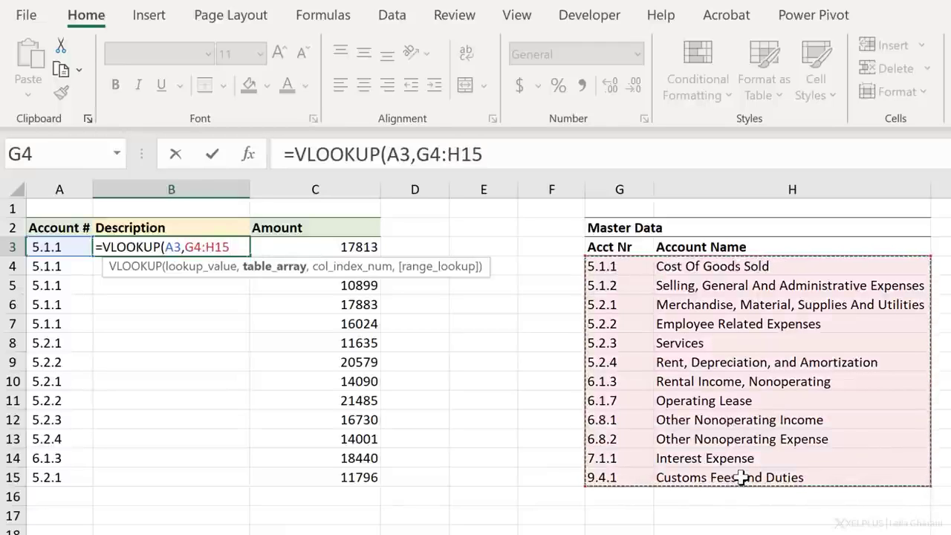
{"action": "key", "text": "F4"}
{"action": "type", "text": ","}
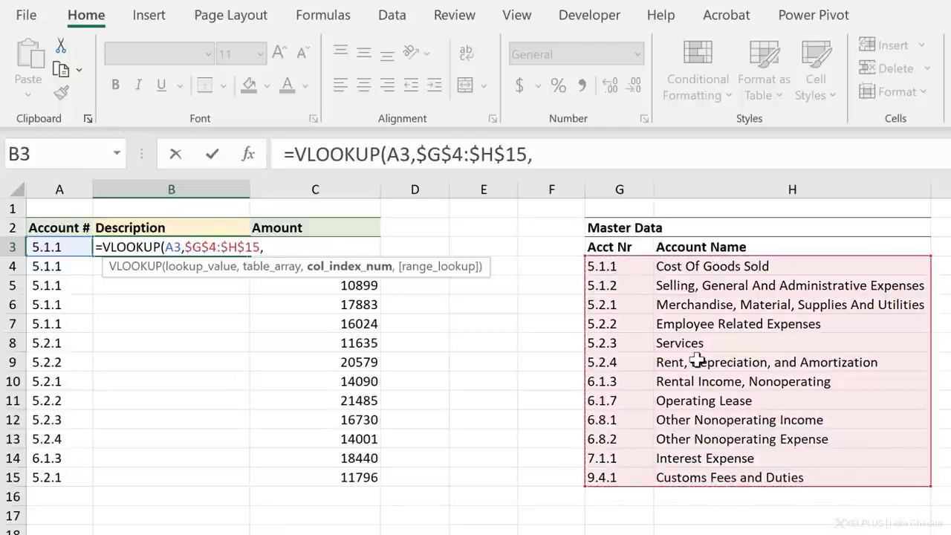
{"action": "type", "text": "2,false)"}
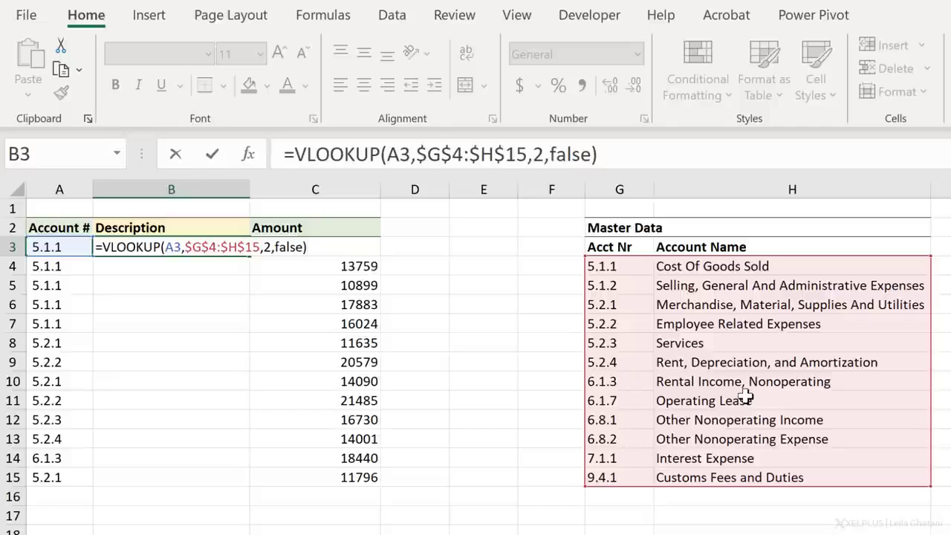
- Finish the B3 lookup with column index 2 and exact match FALSE, and fill it down to B15
{"action": "key", "text": "Return"}
{"action": "key", "text": "Up"}
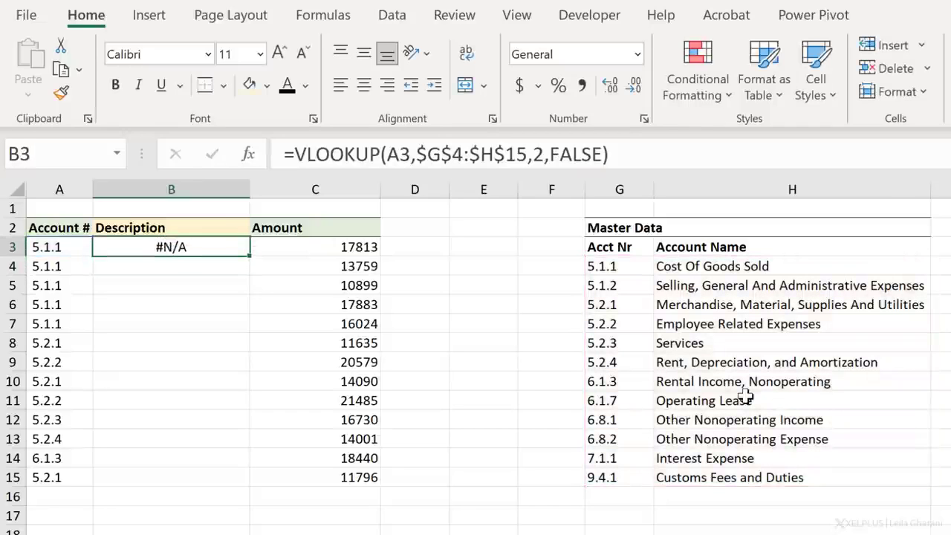
{"action": "double_click", "coordinate": [250, 257]}
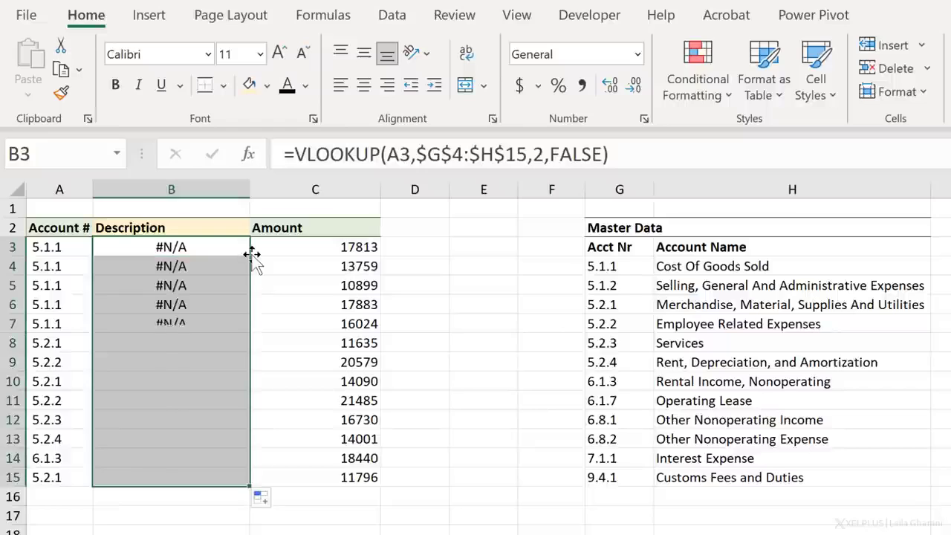
- Examine the account numbers in A3 and A5 for leading and trailing spaces
{"action": "left_click", "coordinate": [201, 251]}
{"action": "left_click", "coordinate": [61, 247]}
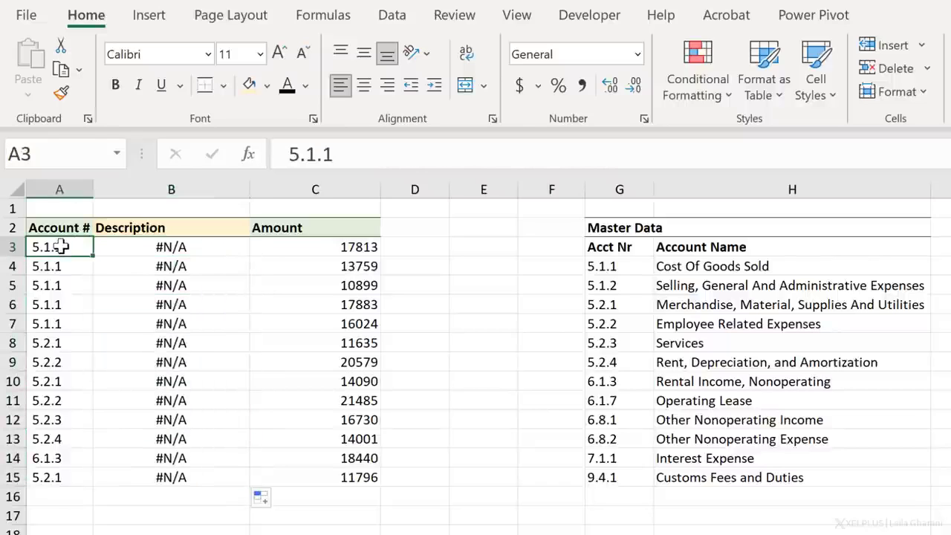
{"action": "left_click", "coordinate": [289, 156]}
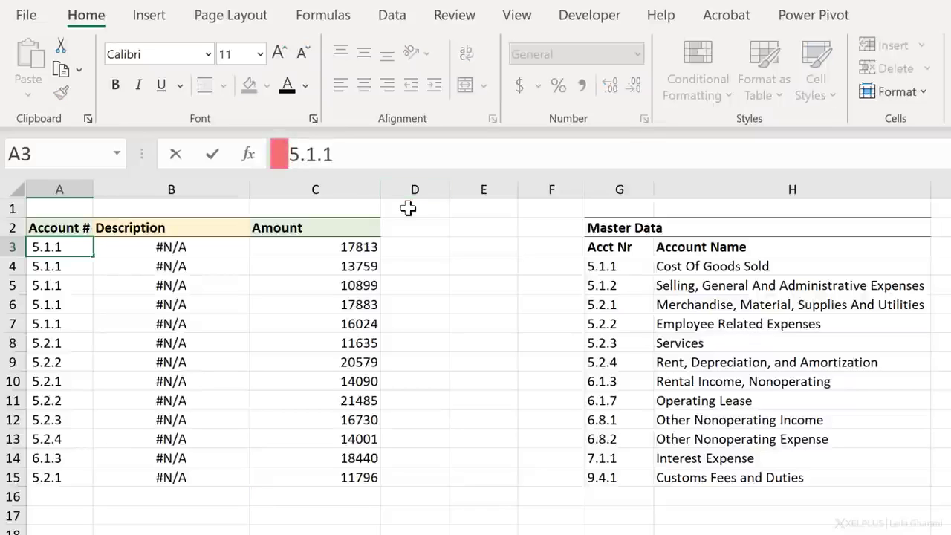
{"action": "key", "text": "Return"}
{"action": "key", "text": "Return"}
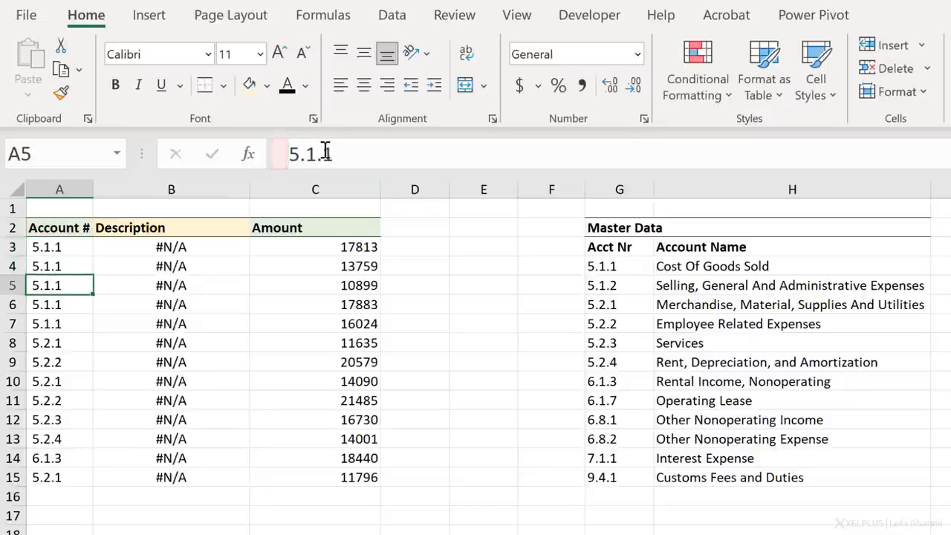
{"action": "left_click", "coordinate": [394, 142]}
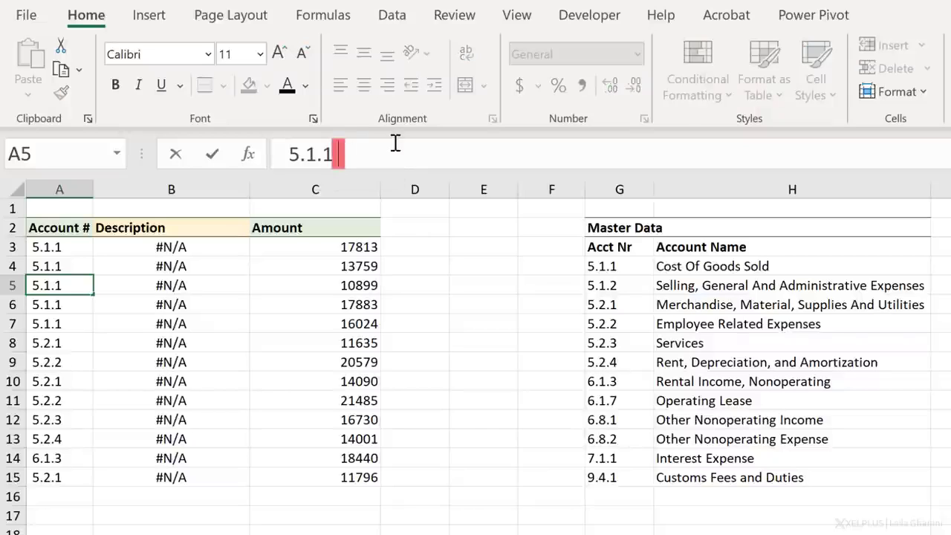
{"action": "key", "text": "Return"}
- Enter the formula =TRIM(A3) in E3 to remove extra spaces from the account number
{"action": "key", "text": "Up"}
{"action": "key", "text": "Up"}
{"action": "key", "text": "Up"}
{"action": "key", "text": "Right"}
{"action": "key", "text": "Right"}
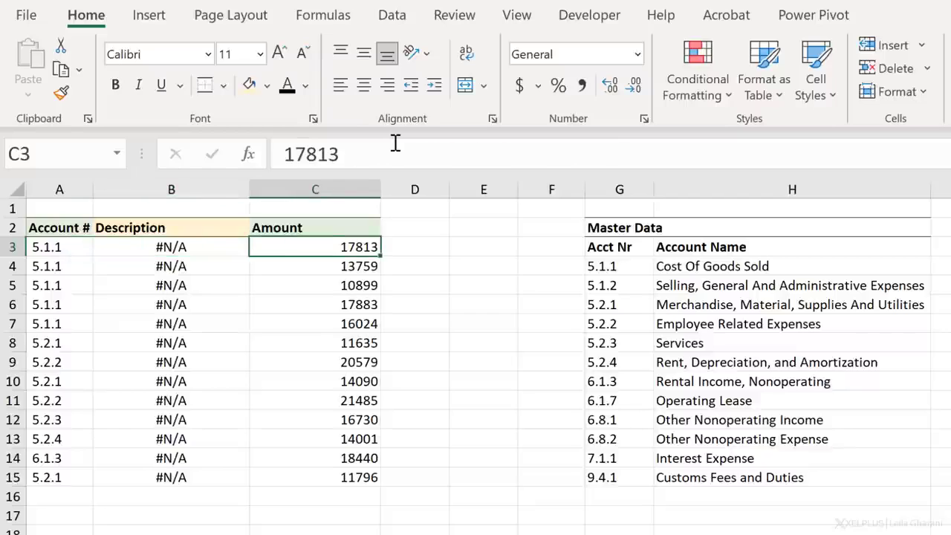
{"action": "key", "text": "Right"}
{"action": "key", "text": "Right"}
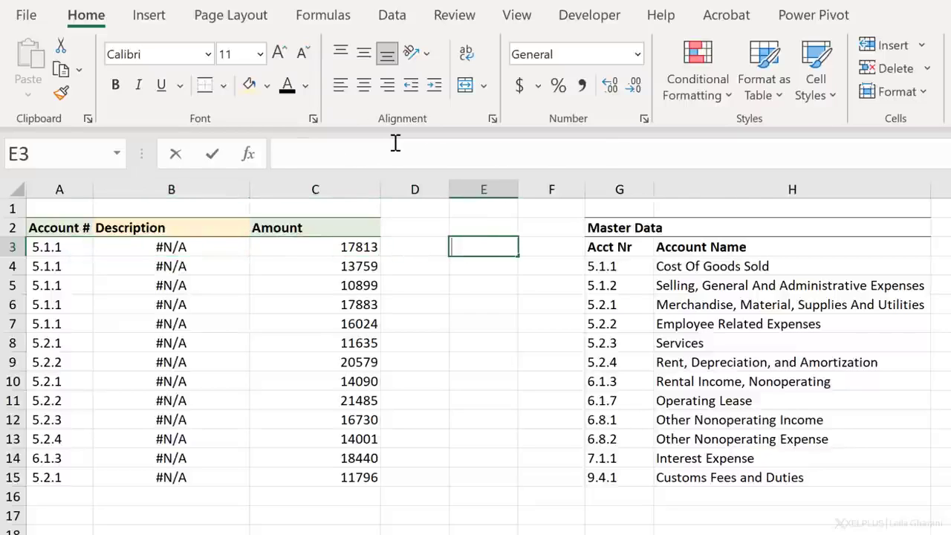
{"action": "type", "text": "=trim("}
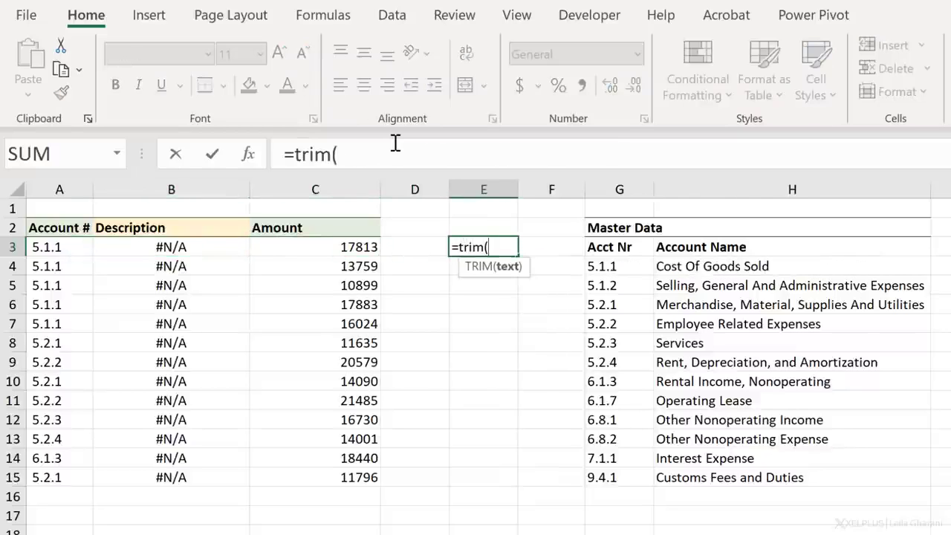
{"action": "key", "text": "Left"}
{"action": "key", "text": "Left"}
{"action": "key", "text": "Left"}
{"action": "key", "text": "Left"}
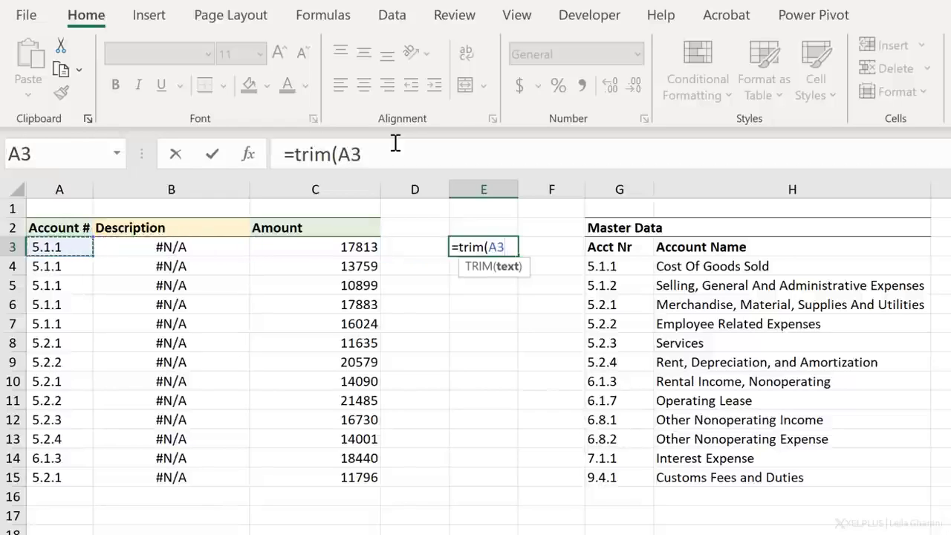
{"action": "type", "text": ")"}
{"action": "key", "text": "Return"}
- Fill the TRIM formula from E3 down to E5 and replace the formulas in E3:E5 with their values
{"action": "left_click", "coordinate": [483, 248]}
{"action": "left_click_drag", "start_coordinate": [517, 256], "coordinate": [517, 292]}
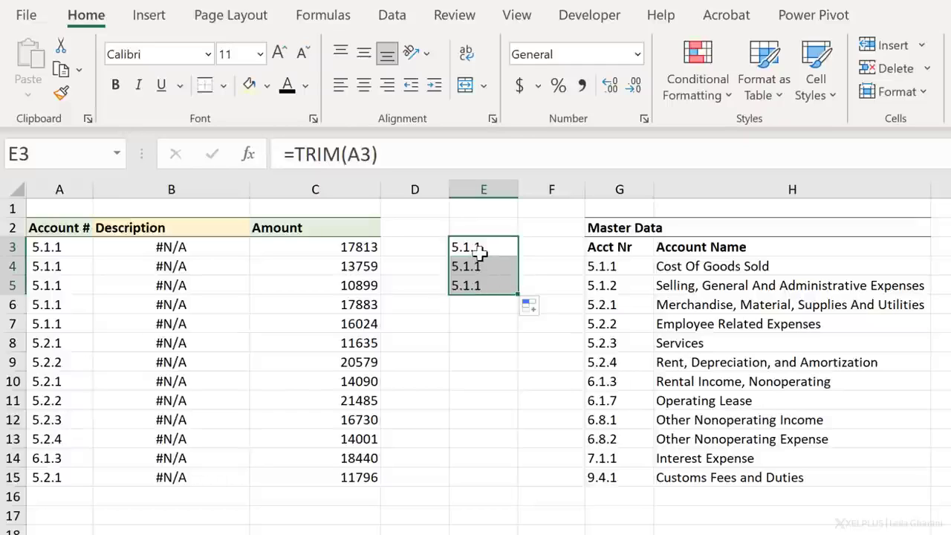
{"action": "key", "text": "ctrl+c"}
{"action": "right_click", "coordinate": [493, 272]}
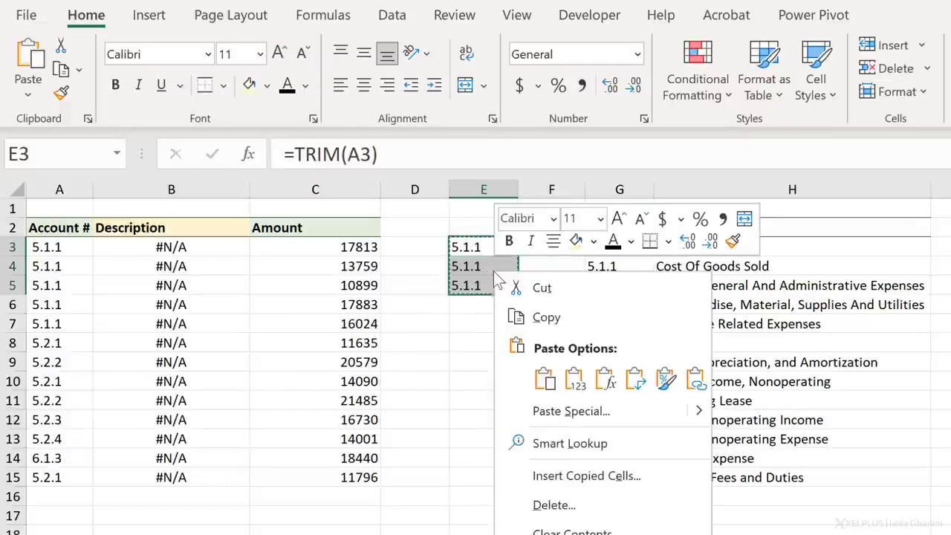
{"action": "left_click", "coordinate": [574, 379]}
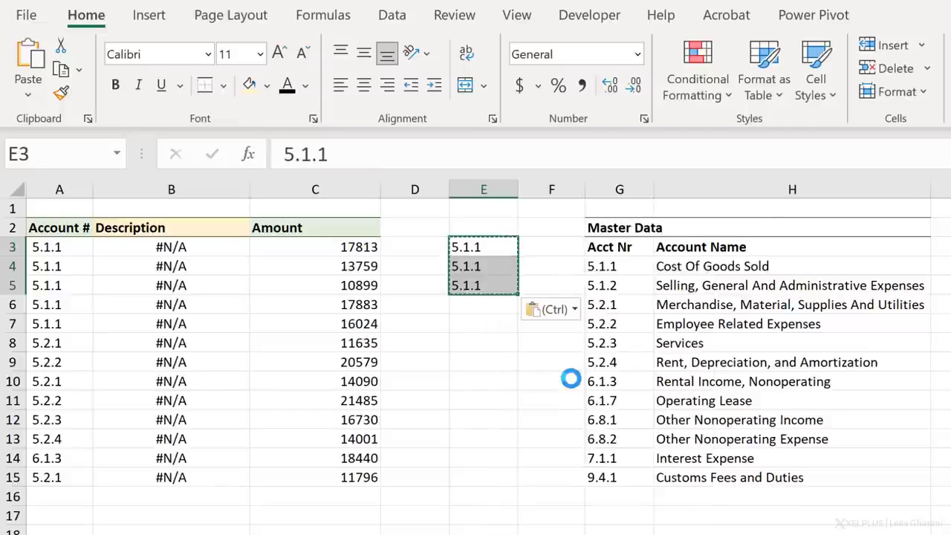
- Examine the trimmed account number in E5 for leading and trailing spaces
{"action": "left_click", "coordinate": [499, 260]}
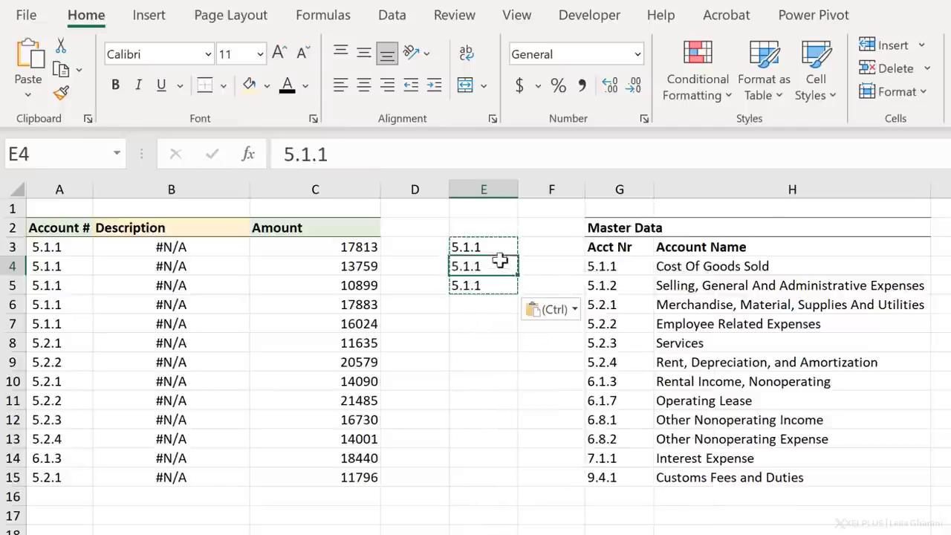
{"action": "left_click", "coordinate": [466, 279]}
{"action": "left_click", "coordinate": [395, 154]}
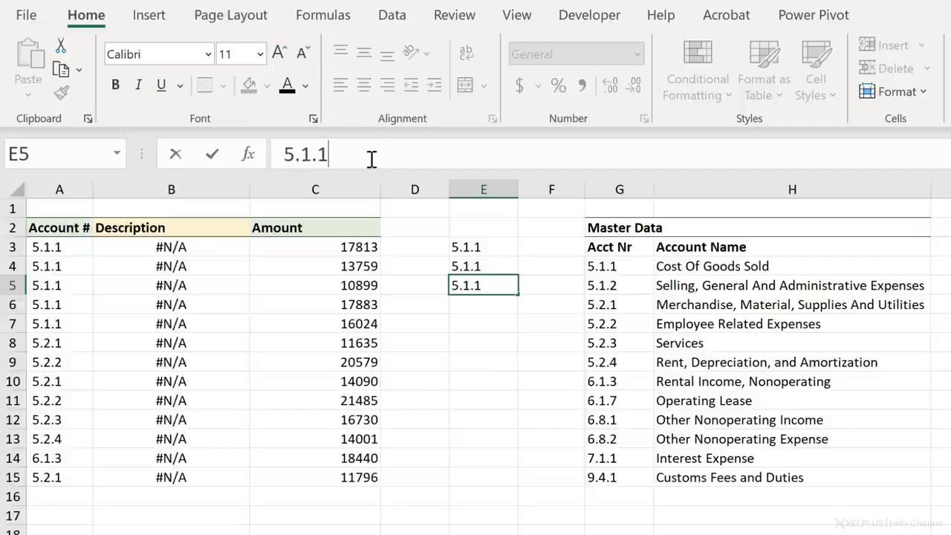
{"action": "left_click", "coordinate": [282, 154]}
{"action": "key", "text": "Return"}
- Wrap the lookup value A3 in TRIM within the B3 VLOOKUP formula and fill it down to B15
{"action": "left_click", "coordinate": [214, 247]}
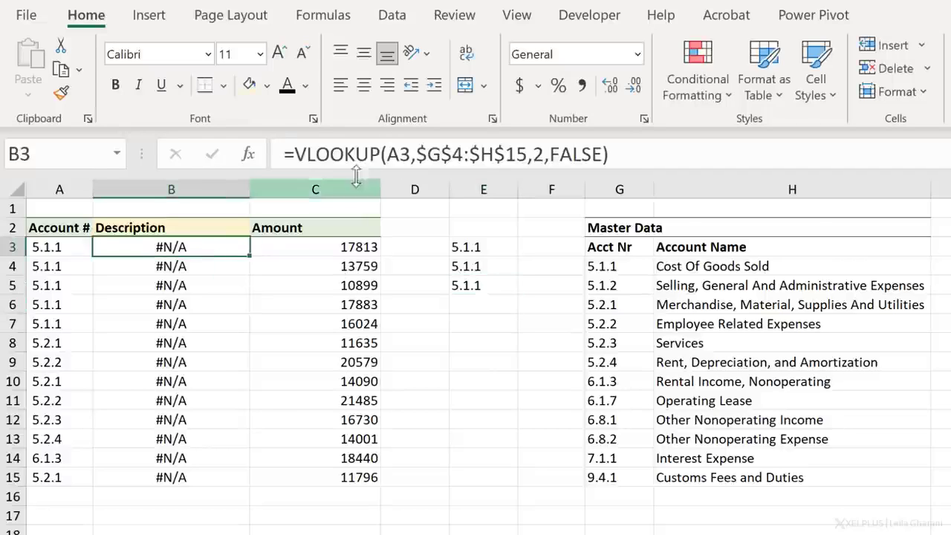
{"action": "left_click", "coordinate": [387, 155]}
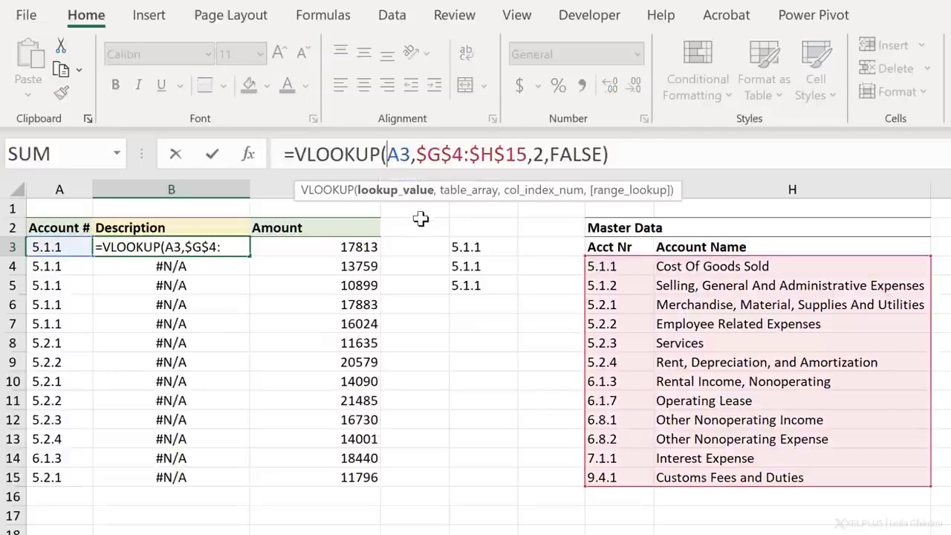
{"action": "type", "text": "trim(A3"}
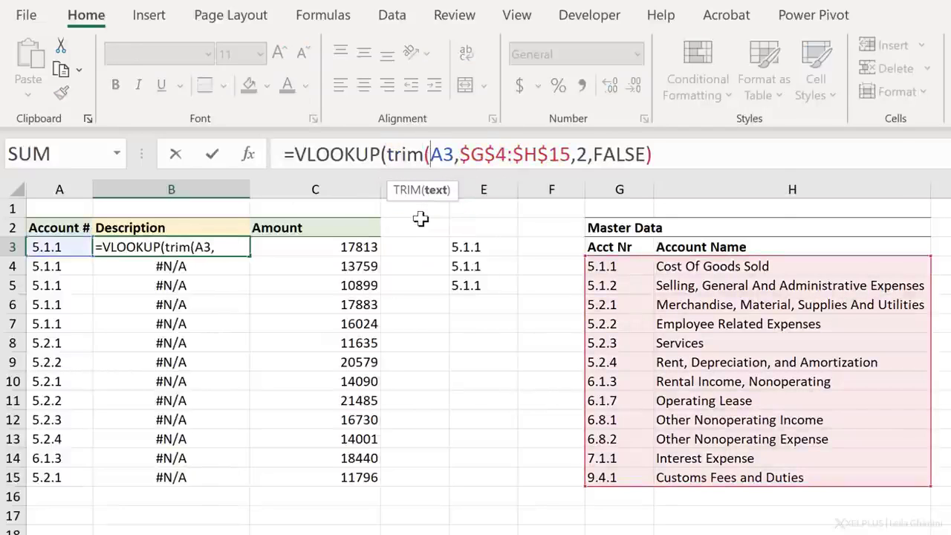
{"action": "type", "text": ")"}
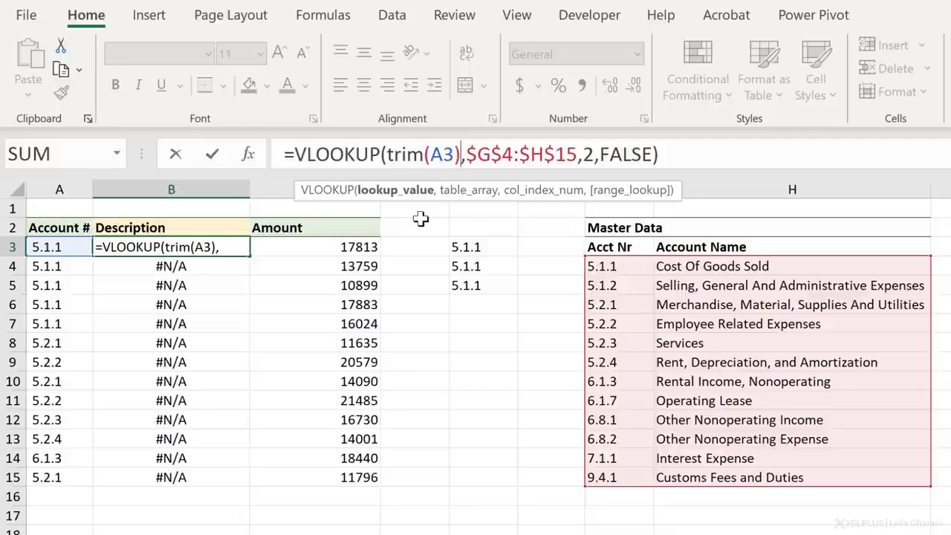
{"action": "key", "text": "Return"}
{"action": "left_click", "coordinate": [229, 247]}
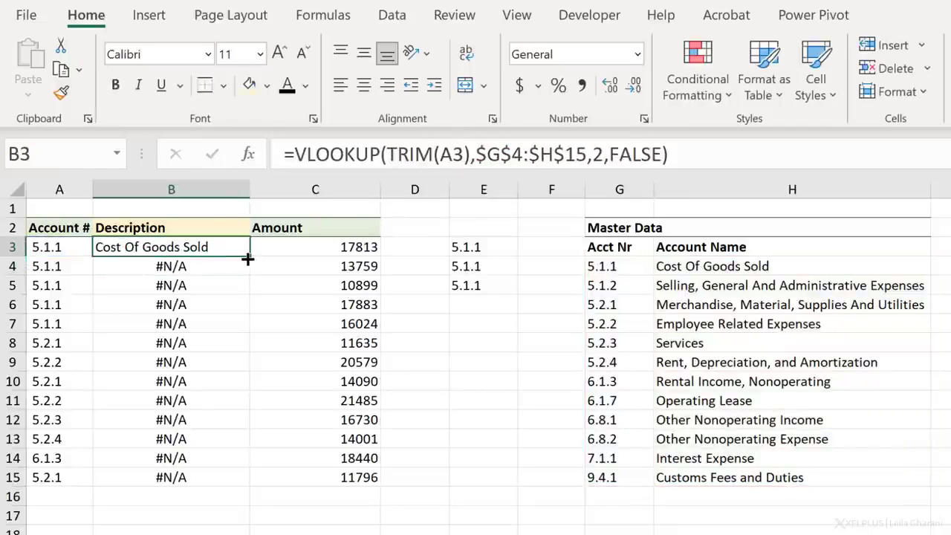
{"action": "double_click", "coordinate": [247, 259]}
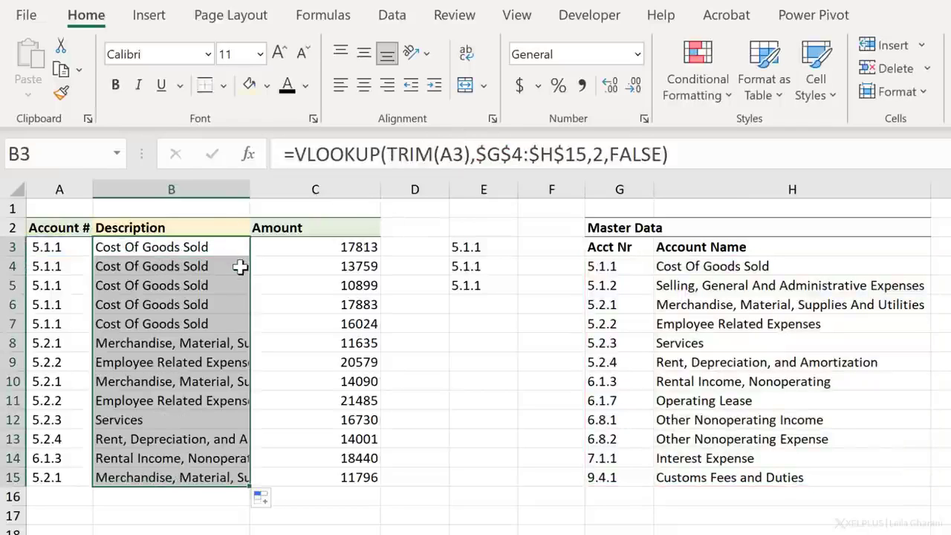